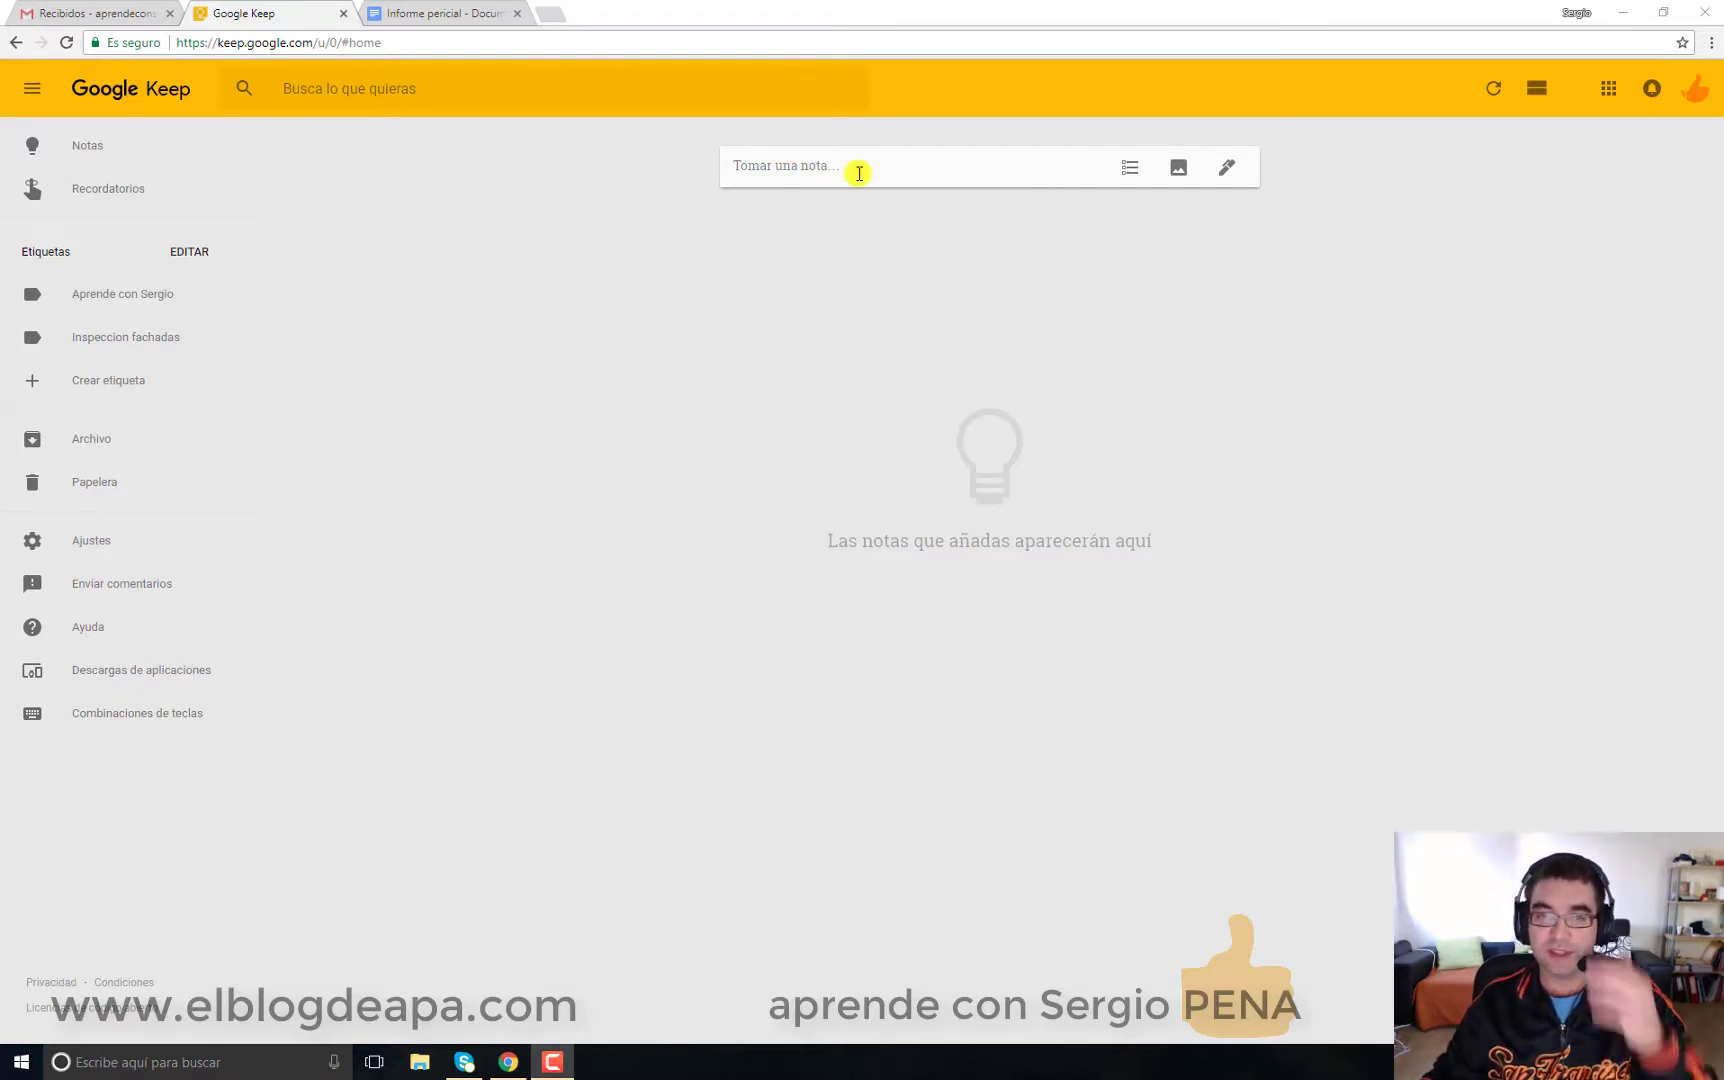
Step: Start a new note titled 'Inspección martes 18 de septiembre'
{"action": "left_click", "coordinate": [859, 173]}
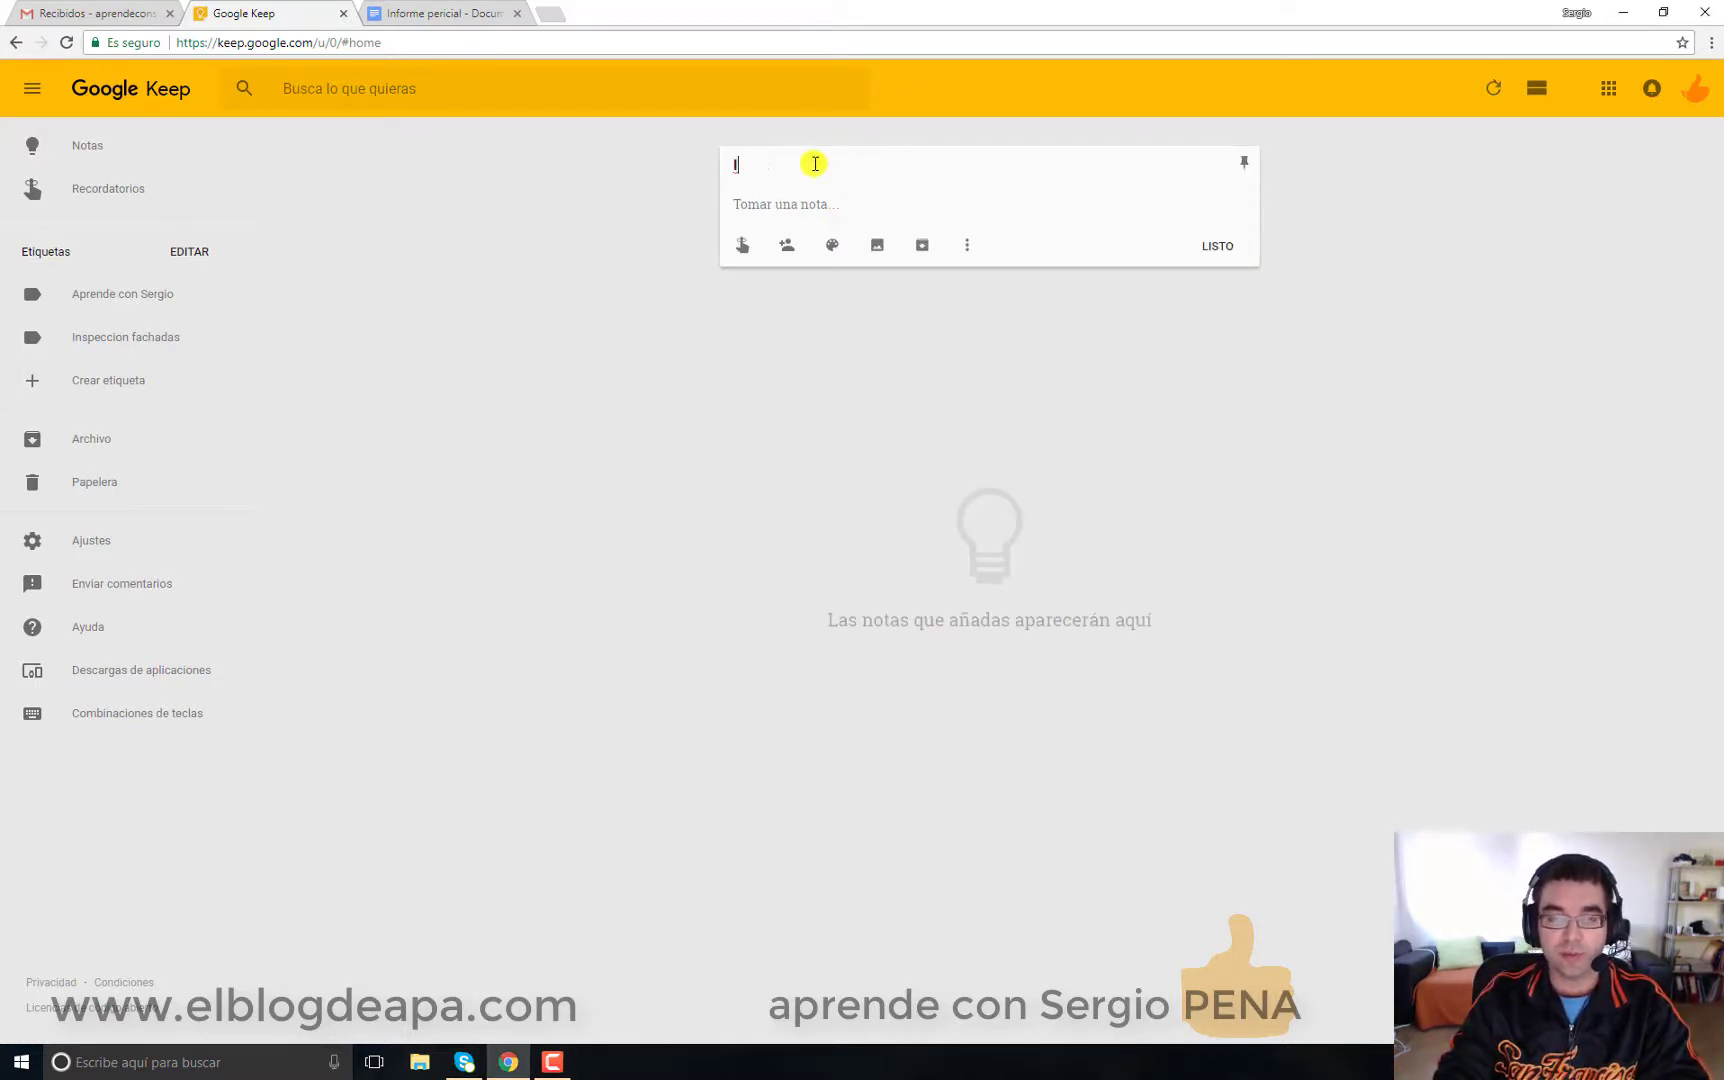
{"action": "left_click", "coordinate": [815, 164]}
{"action": "type", "text": "Inspección m"}
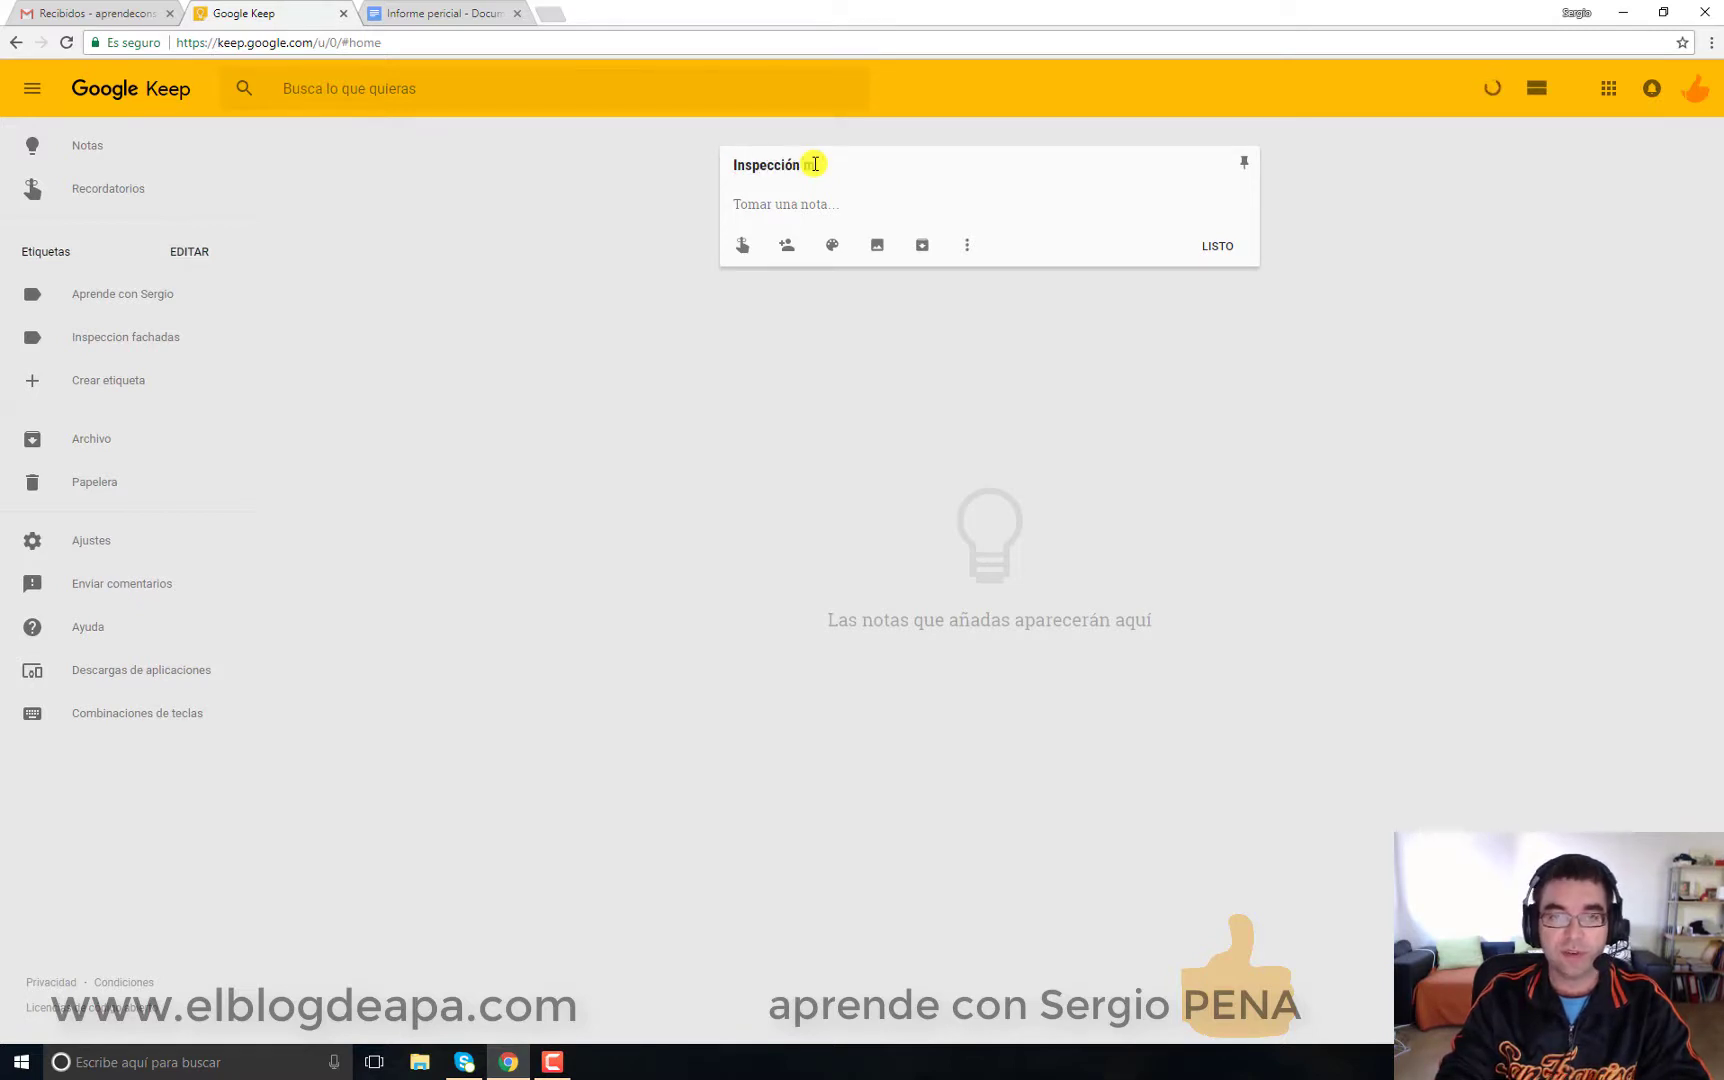
{"action": "type", "text": "artes 18"}
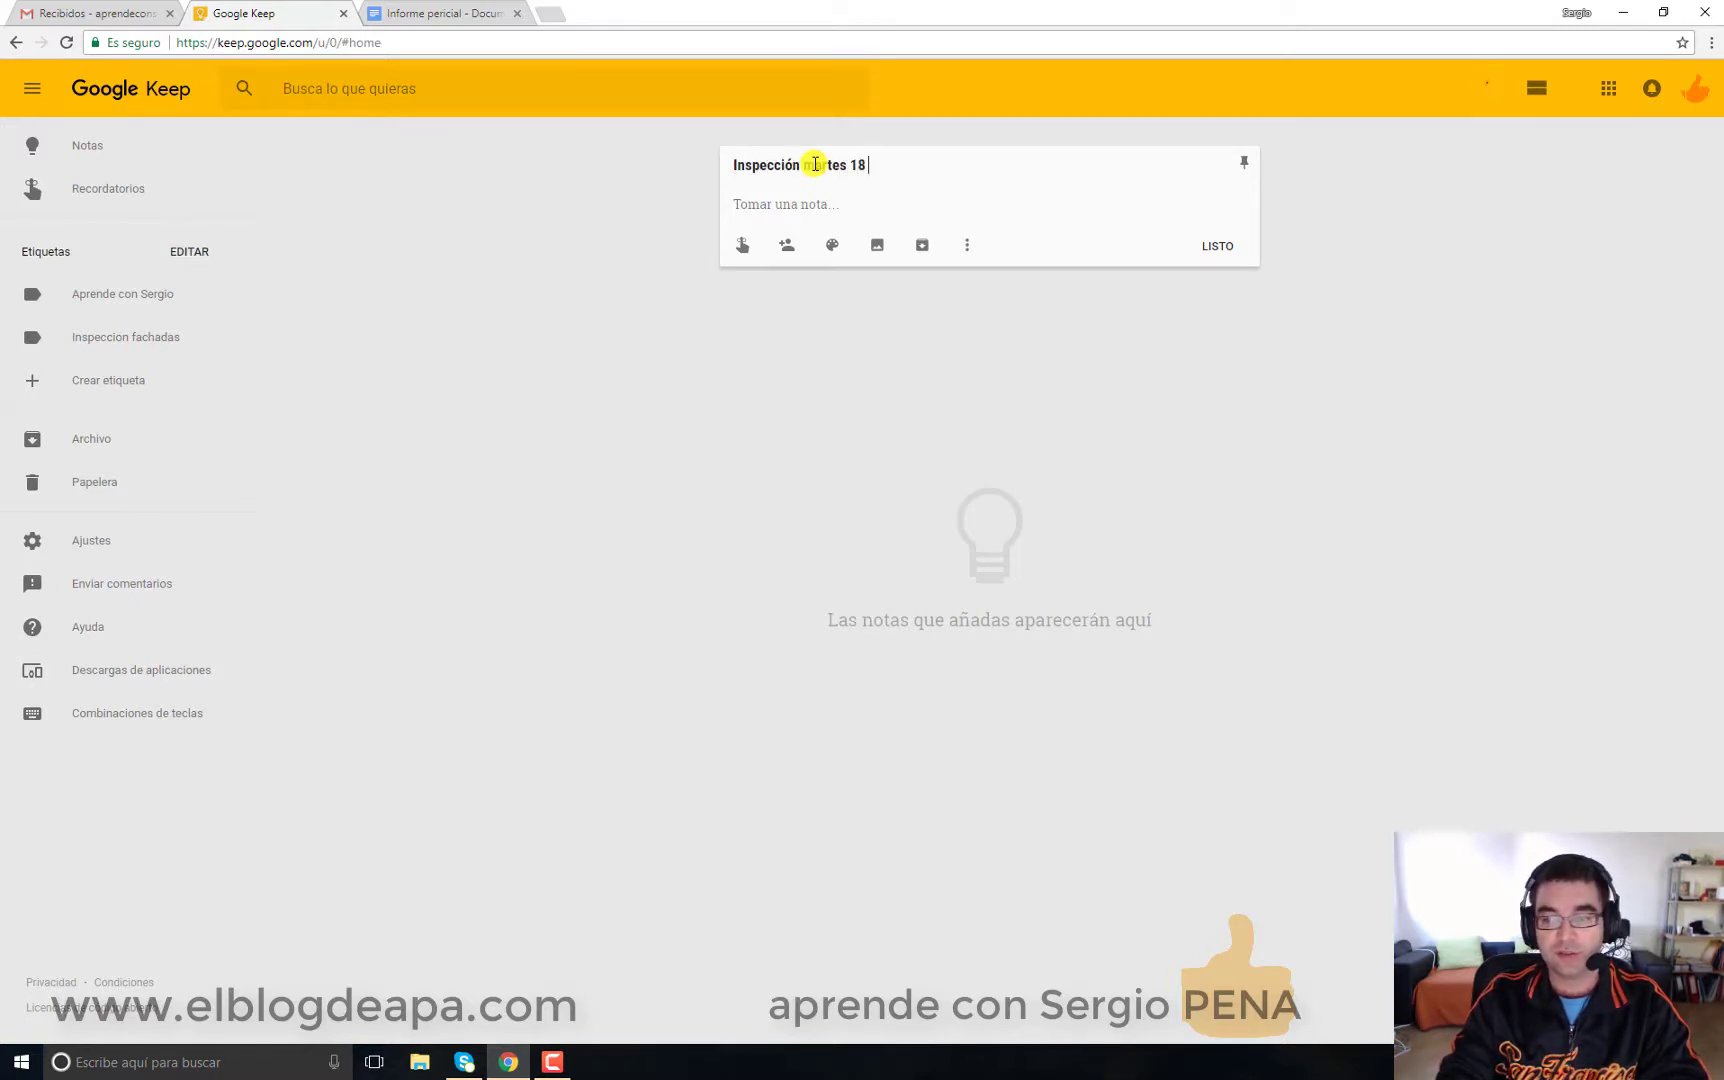
{"action": "type", "text": " de septiembre"}
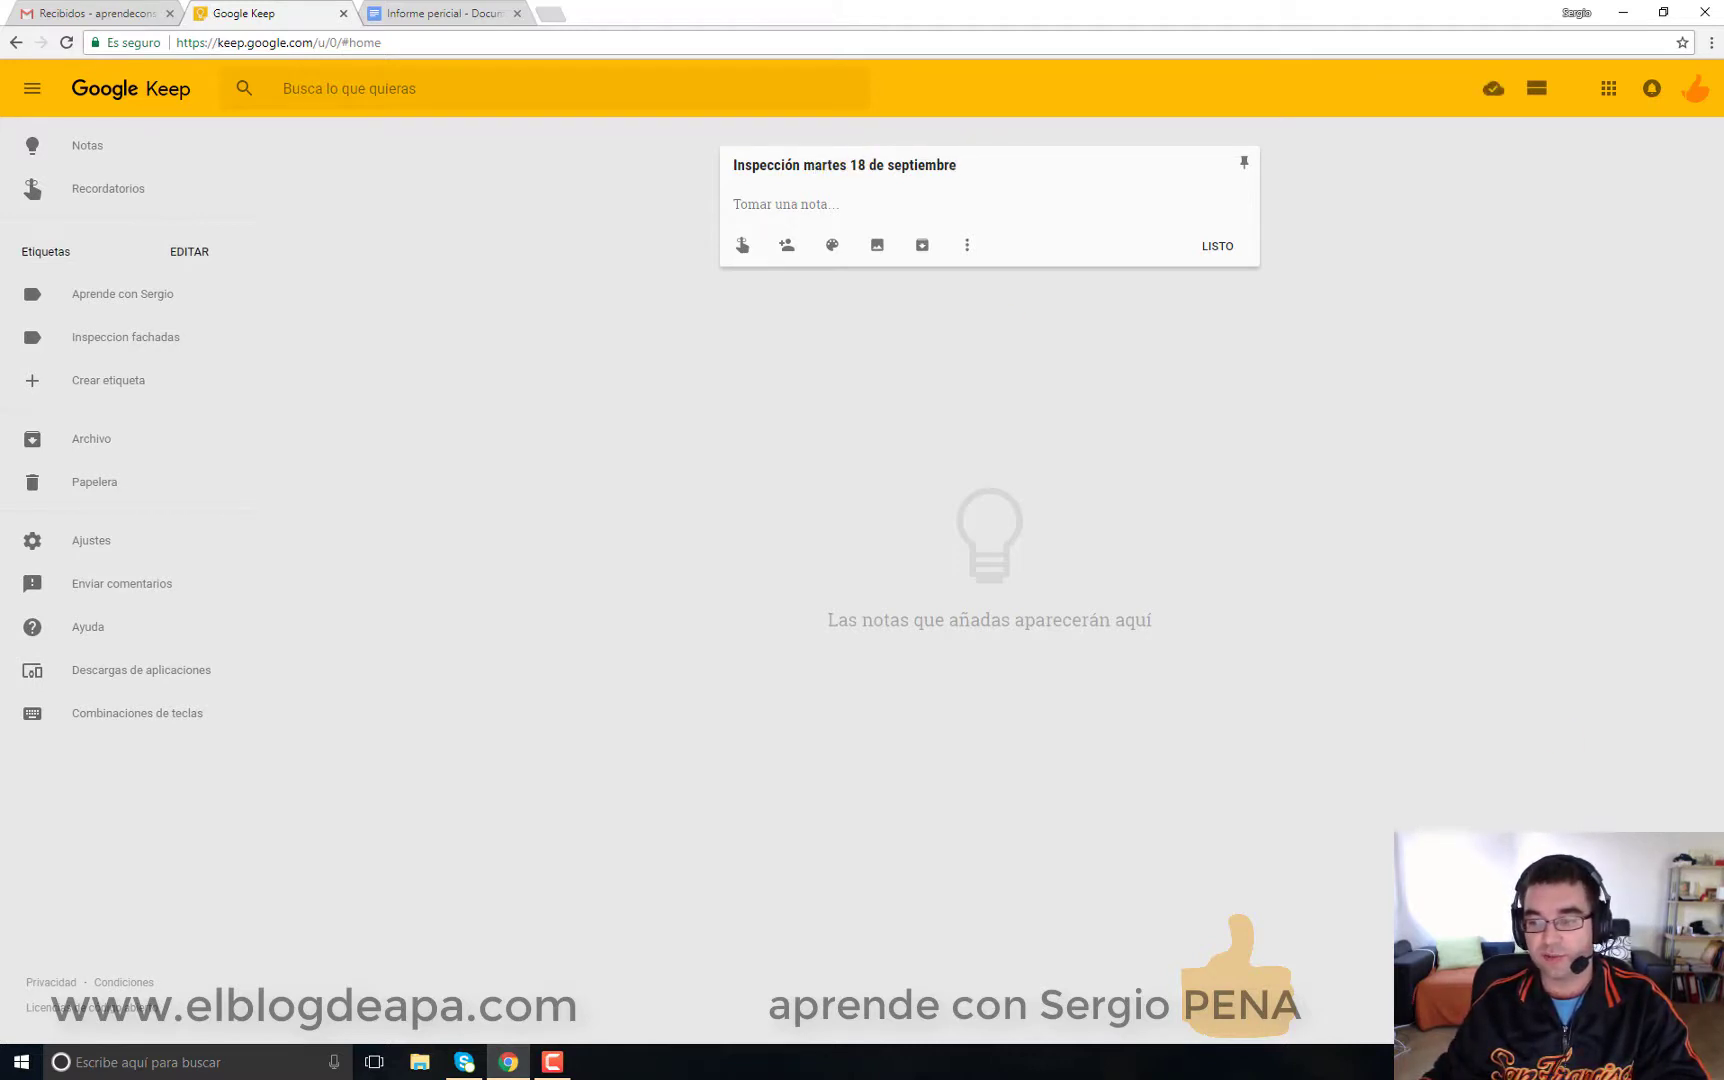
Step: Check the system date, correct the title's date to 19, and begin the body line 'Revisar forjado unidireccional planta primera'
{"action": "key", "text": "super+alt+d"}
{"action": "key", "text": "Escape"}
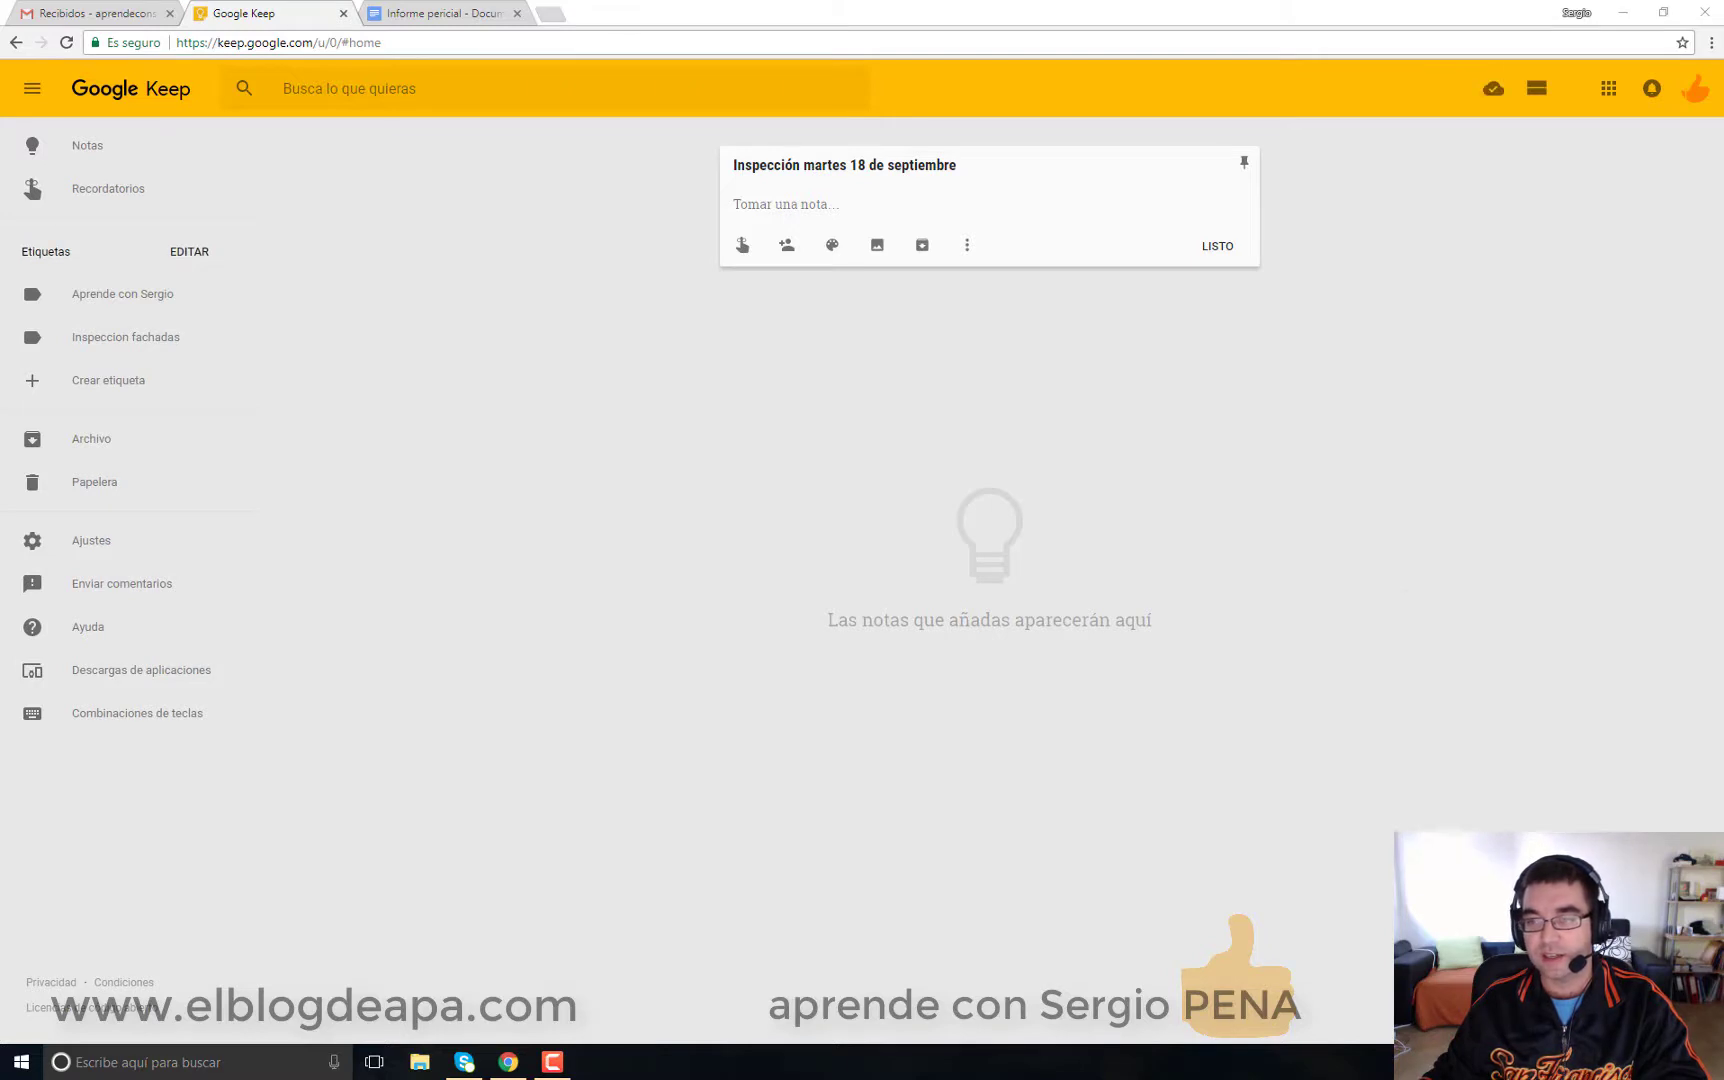
{"action": "left_click", "coordinate": [869, 166]}
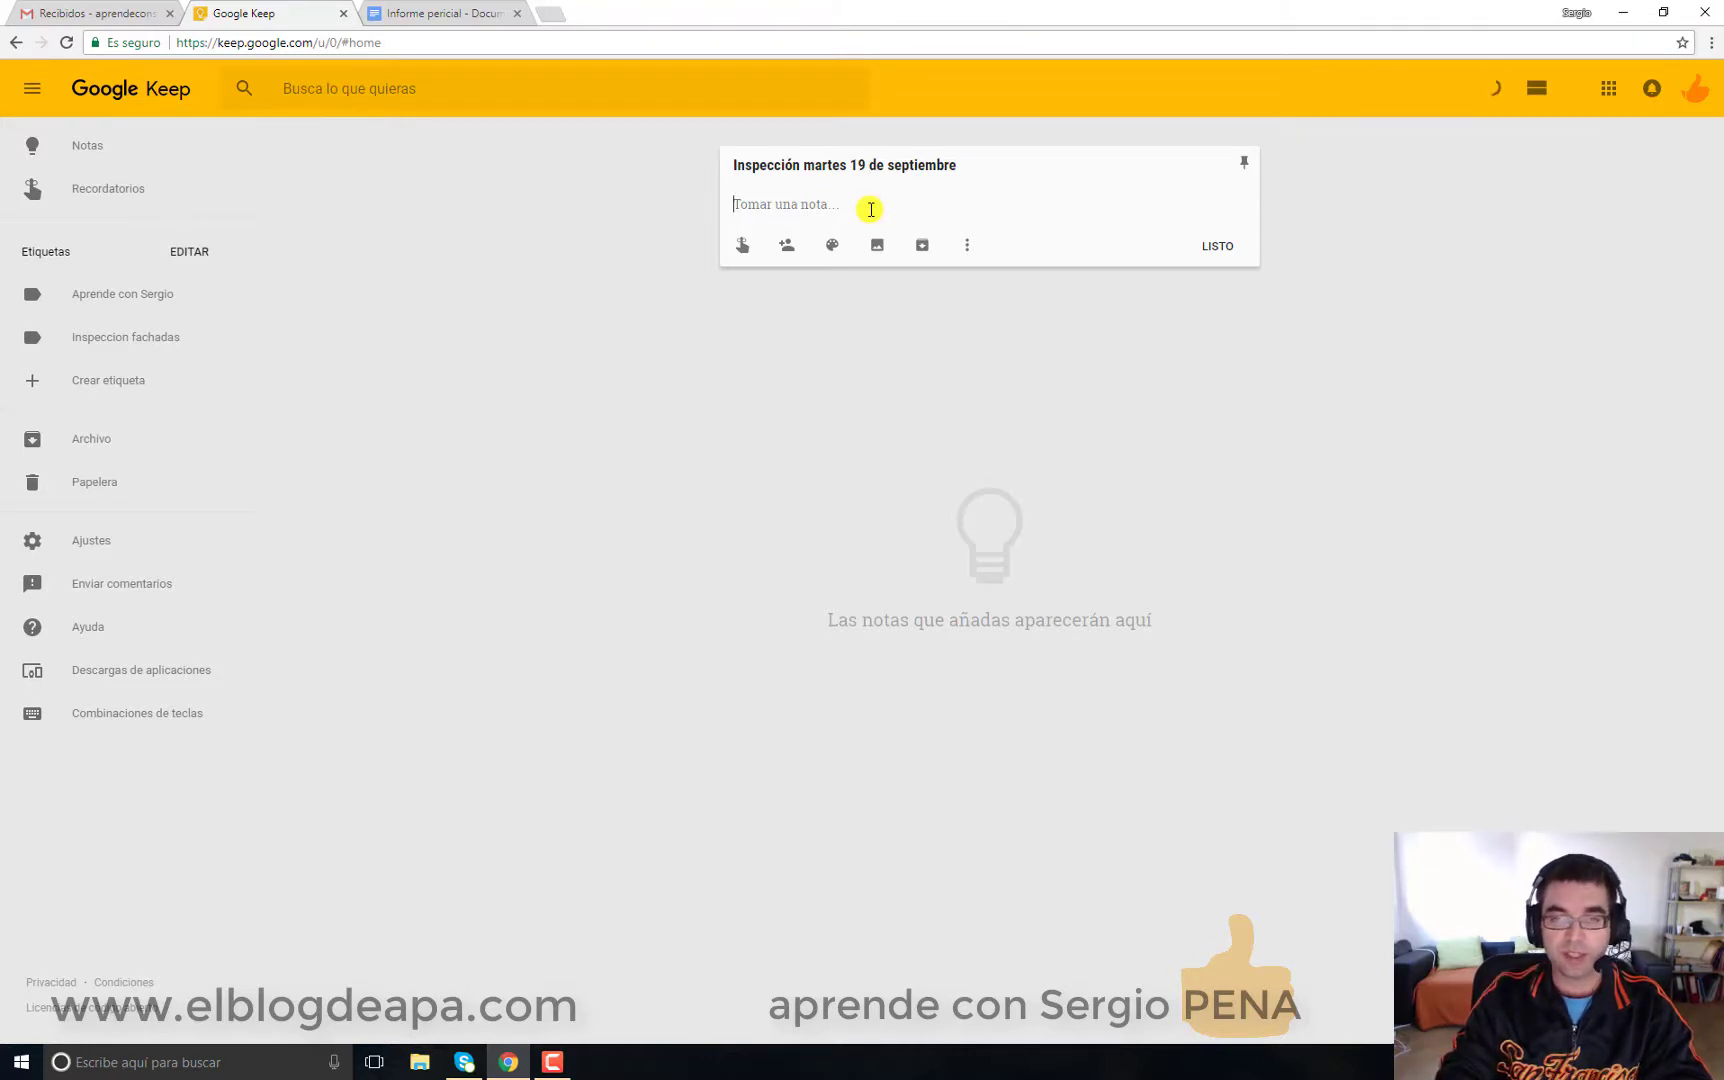
{"action": "type", "text": "RE"}
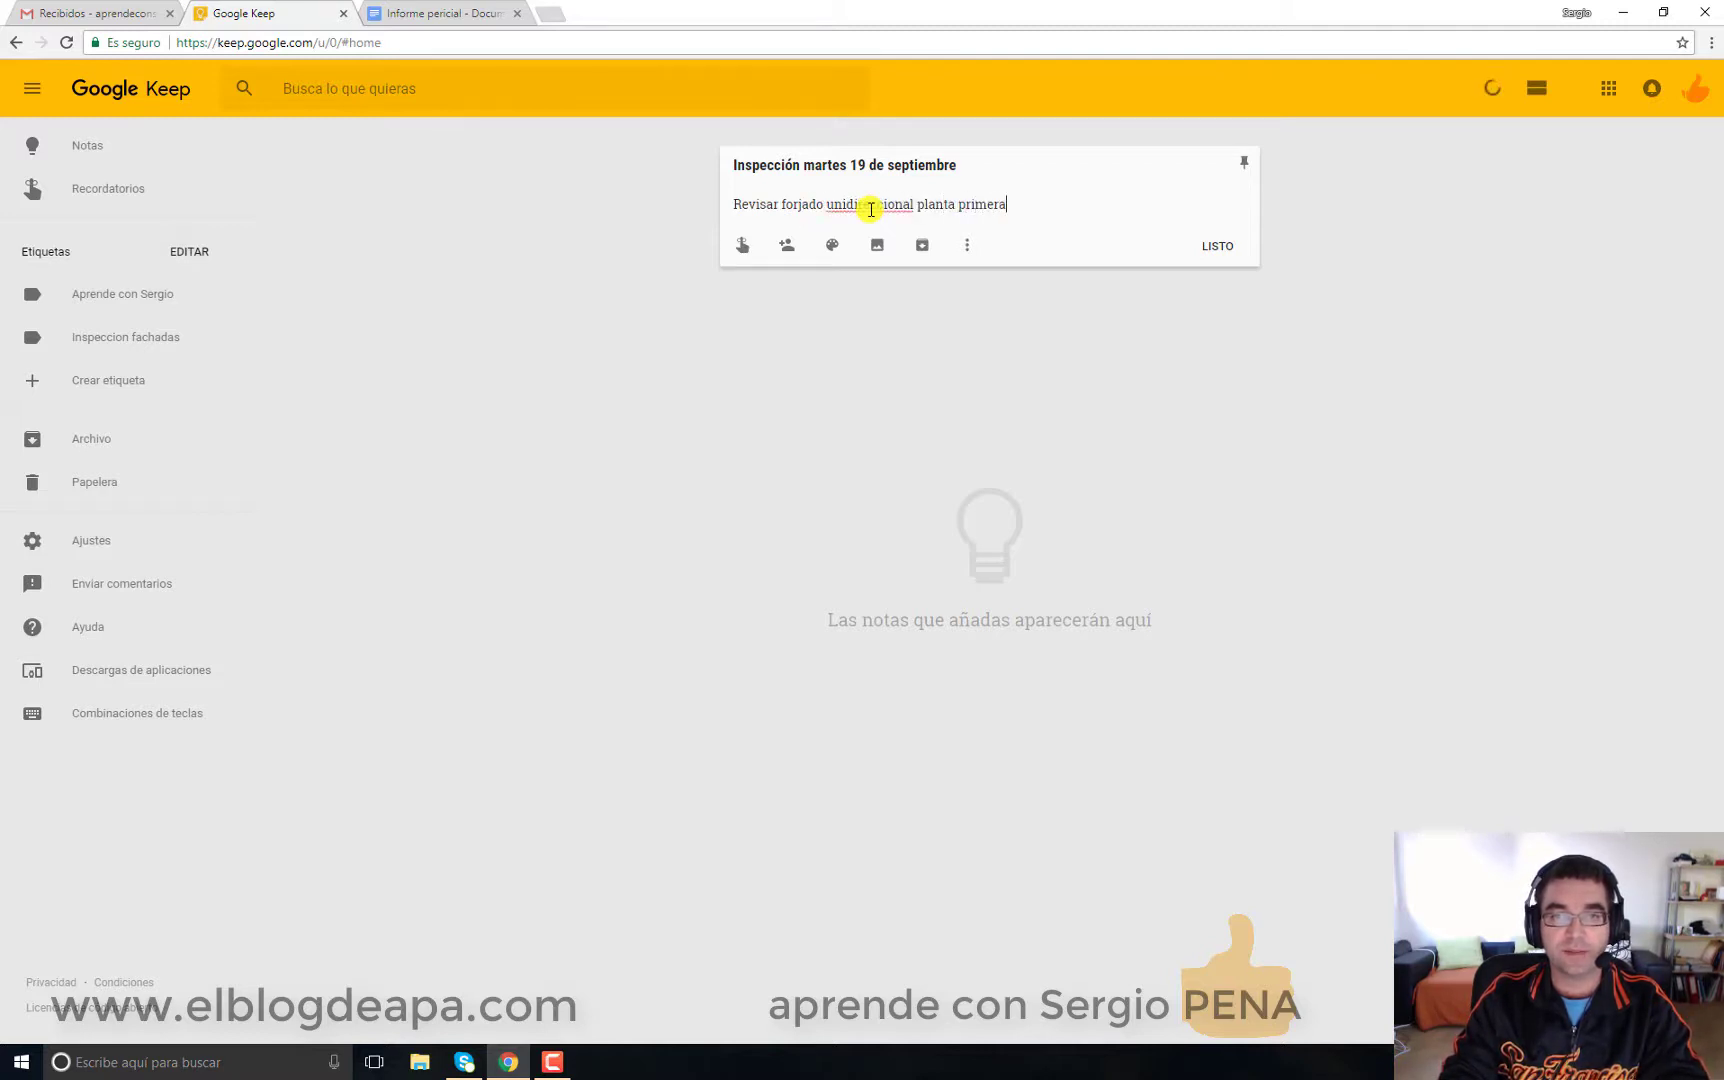
{"action": "key", "text": "Return"}
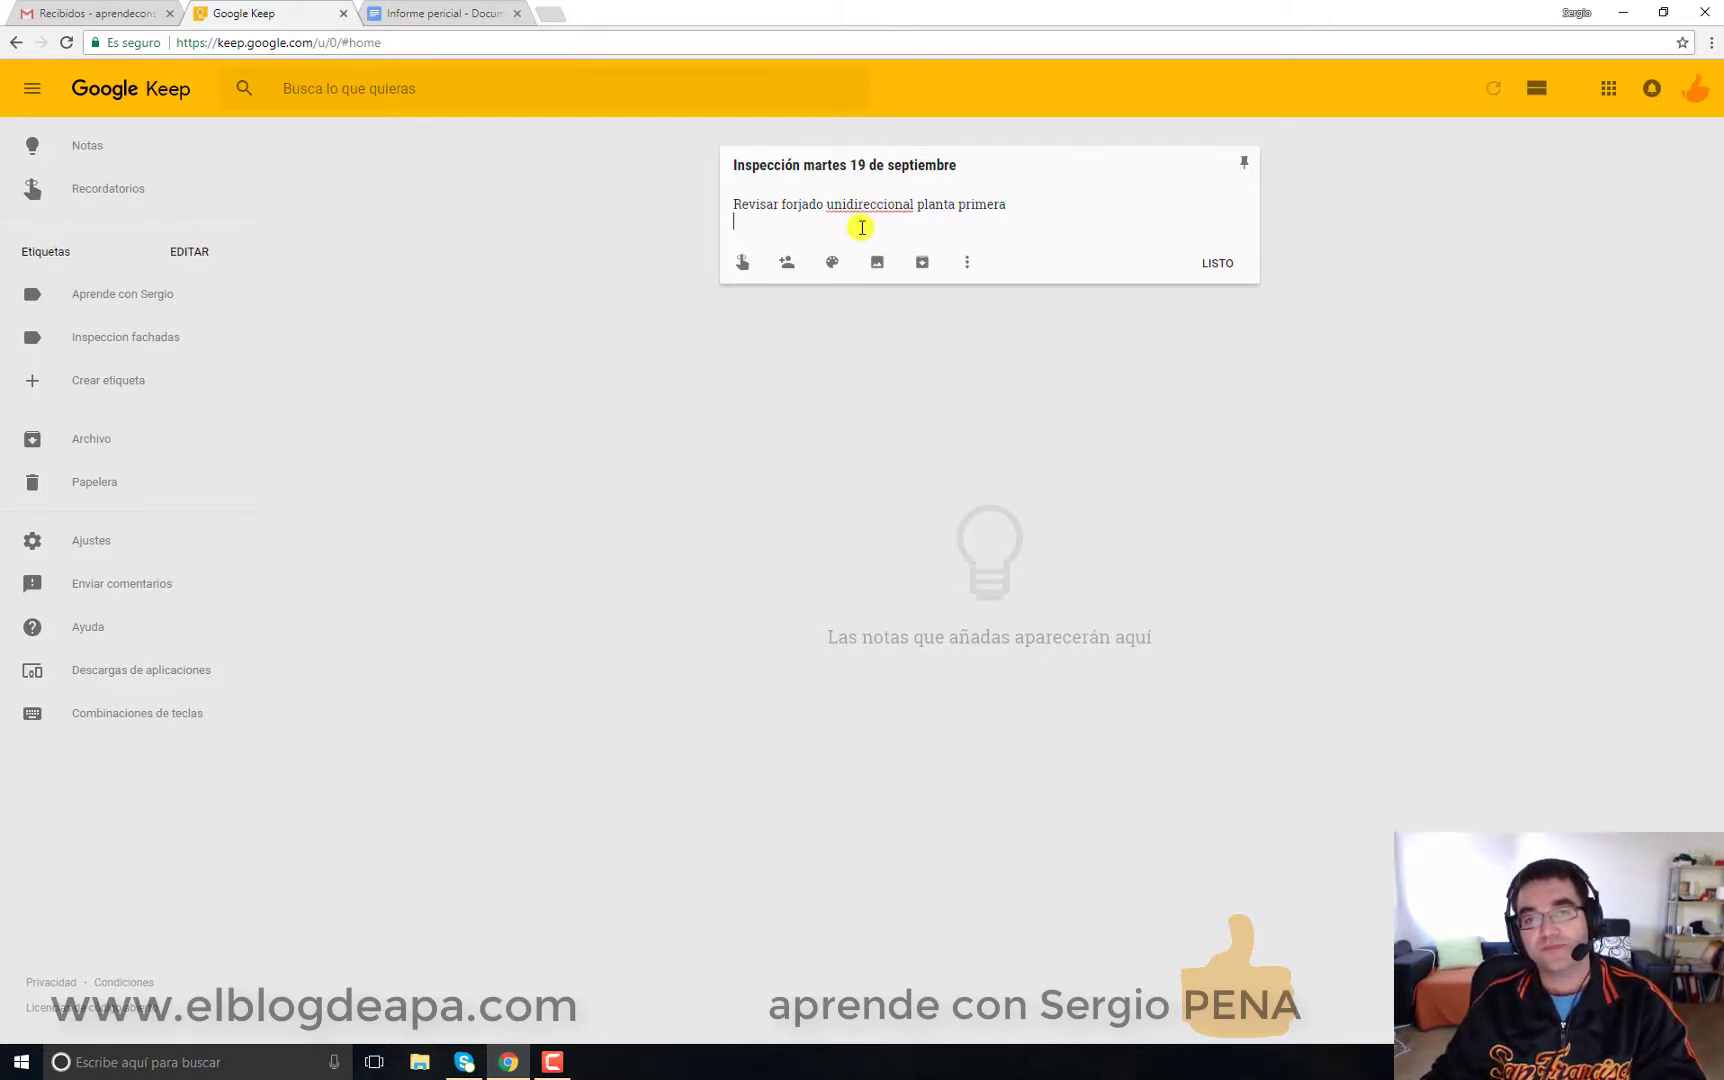
Step: Convert the note to a checklist and add the item Armaduras
{"action": "left_click", "coordinate": [967, 268]}
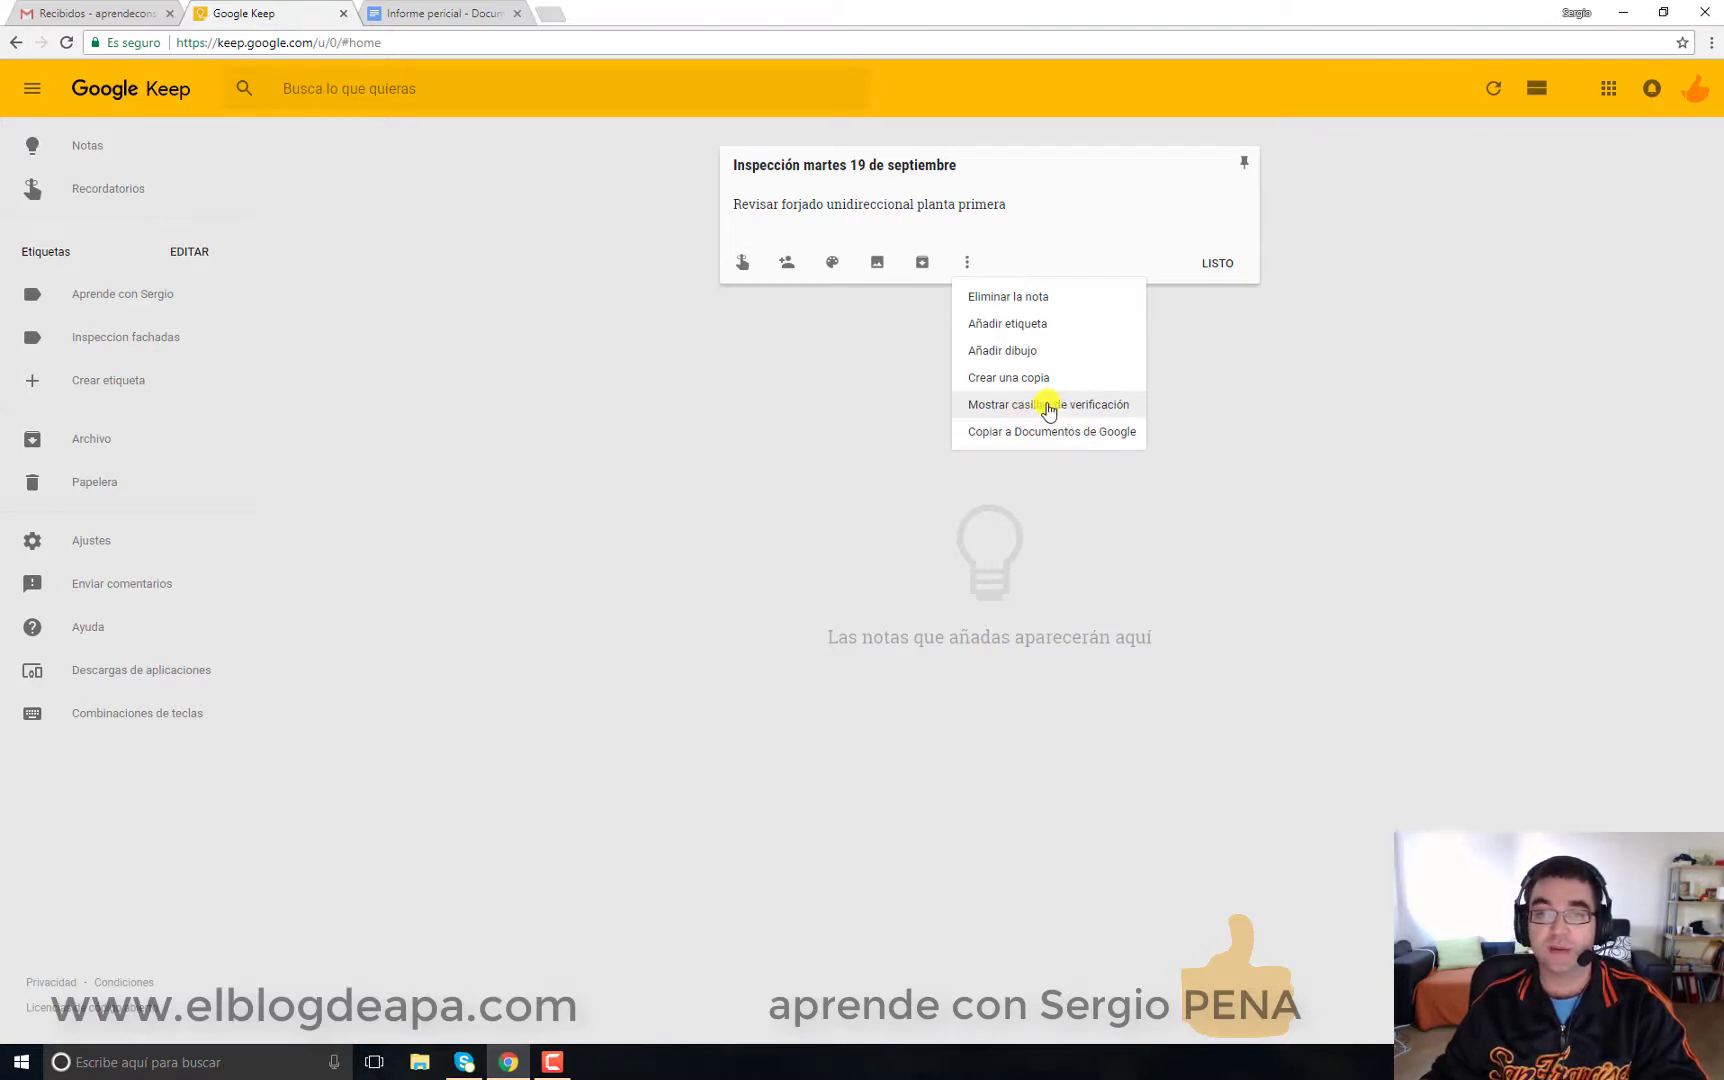
{"action": "left_click", "coordinate": [1051, 406]}
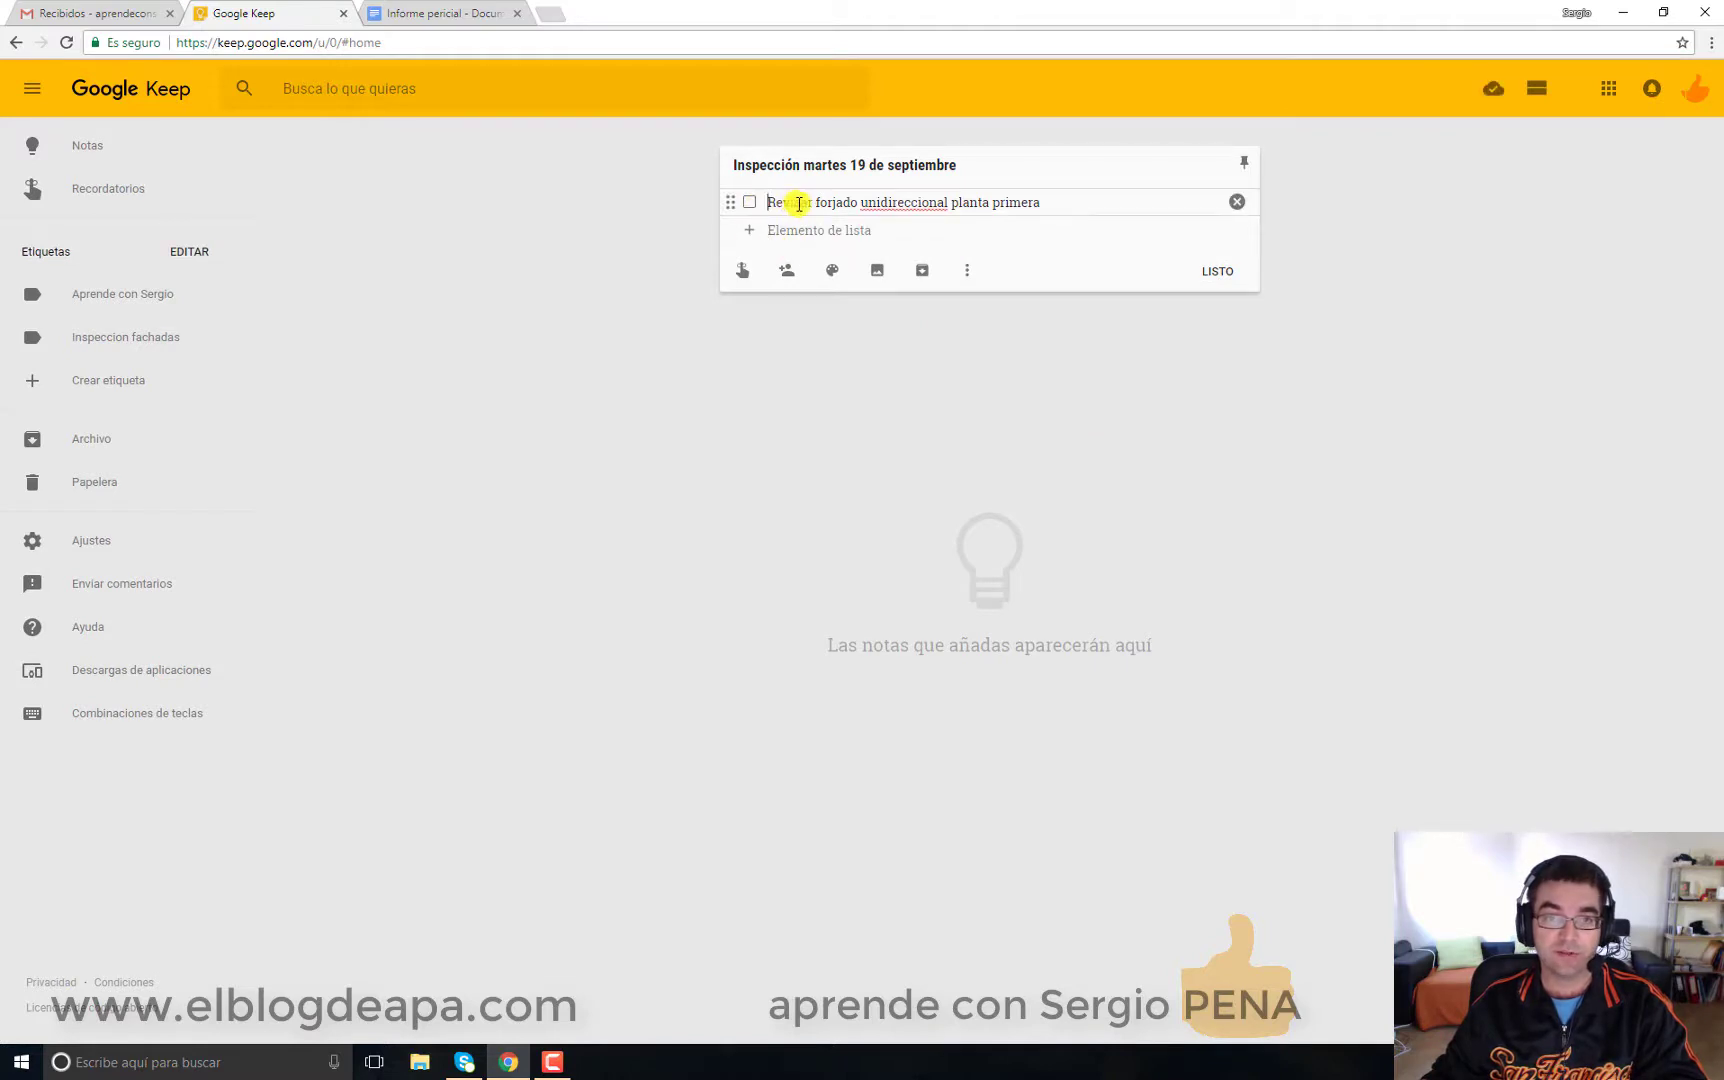
{"action": "left_click", "coordinate": [864, 229]}
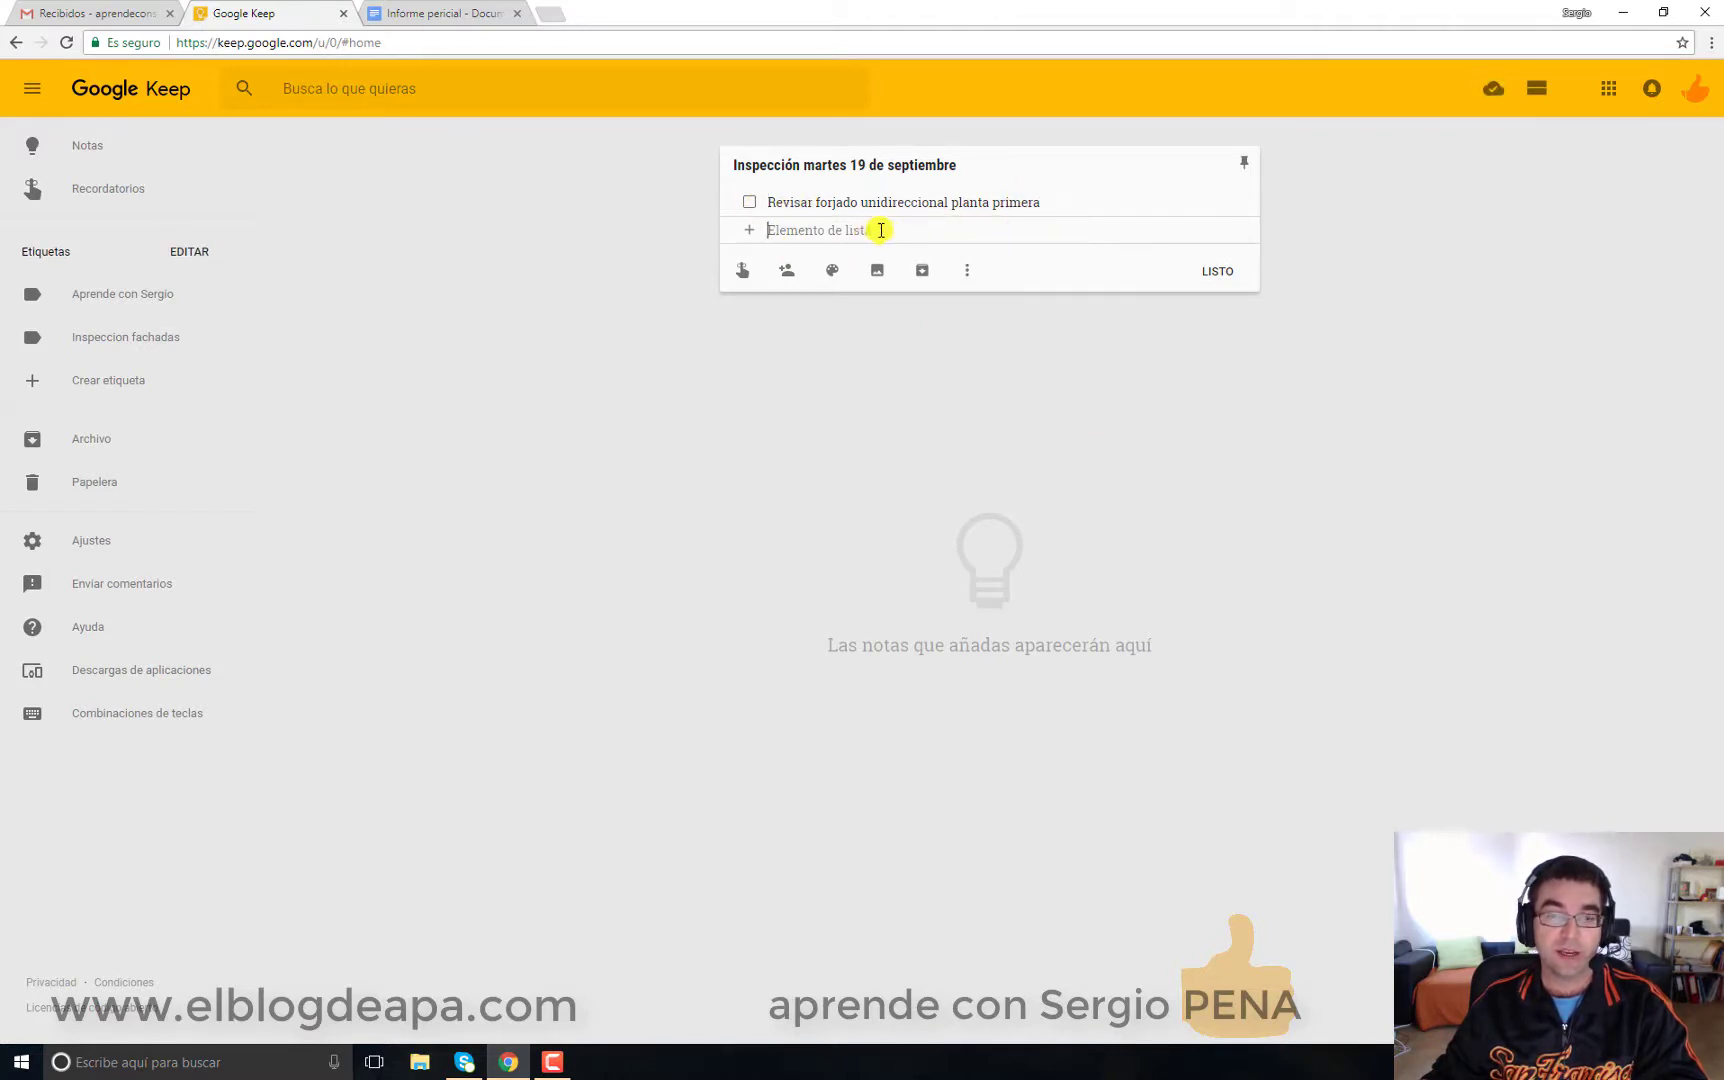
{"action": "type", "text": "Ar"}
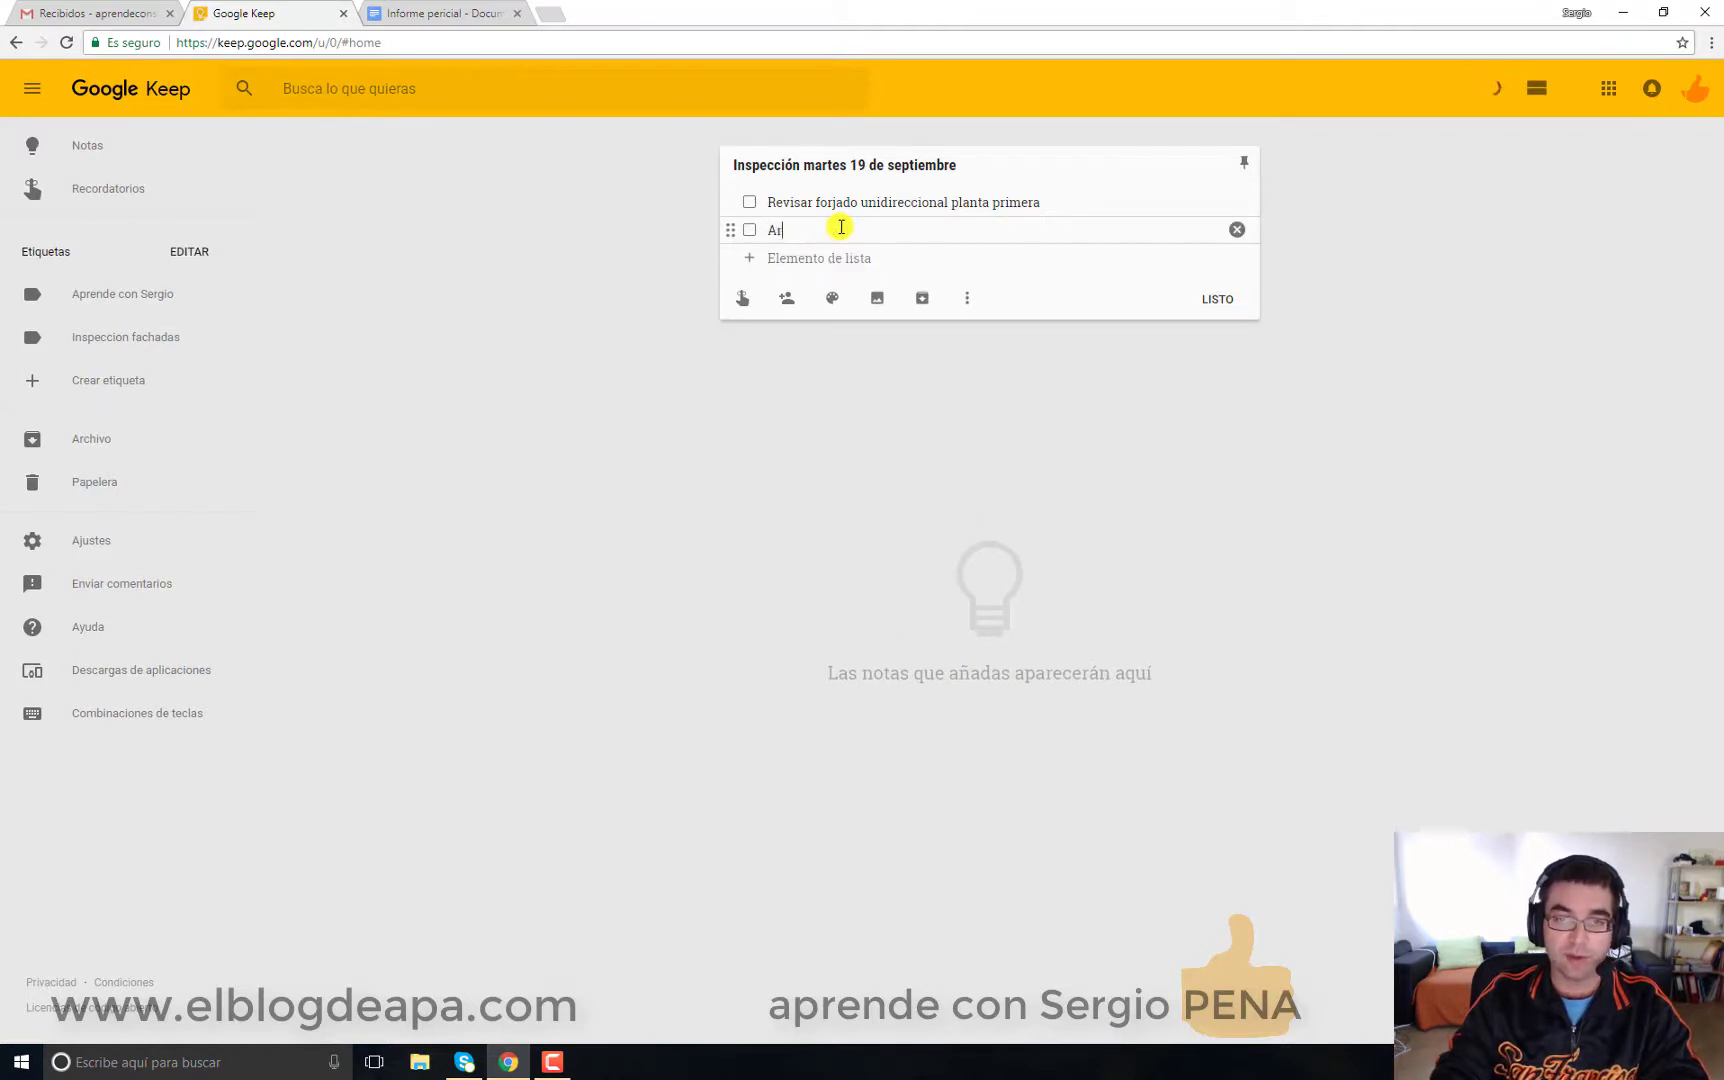
{"action": "type", "text": "madura"}
{"action": "key", "text": "Return"}
Step: Add the checklist items Separadores, Hormigón, Curado and etc
{"action": "type", "text": "Separ"}
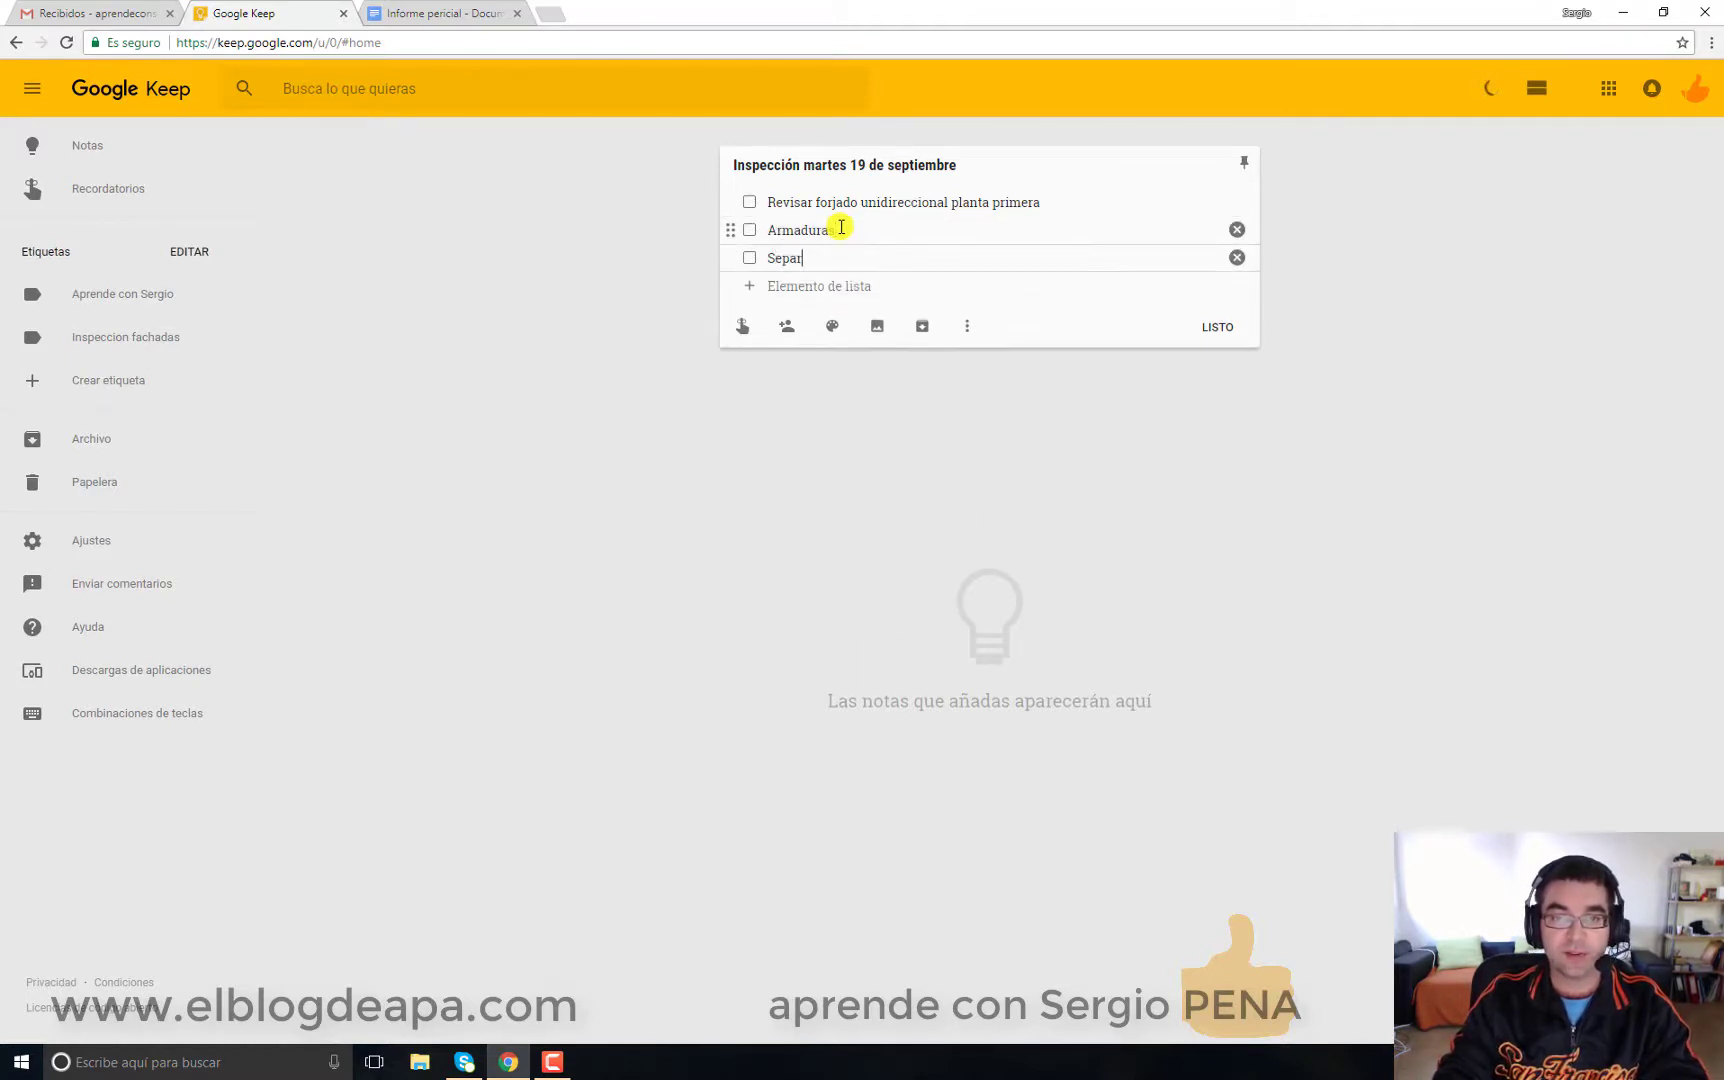
{"action": "type", "text": "adores"}
{"action": "key", "text": "Return"}
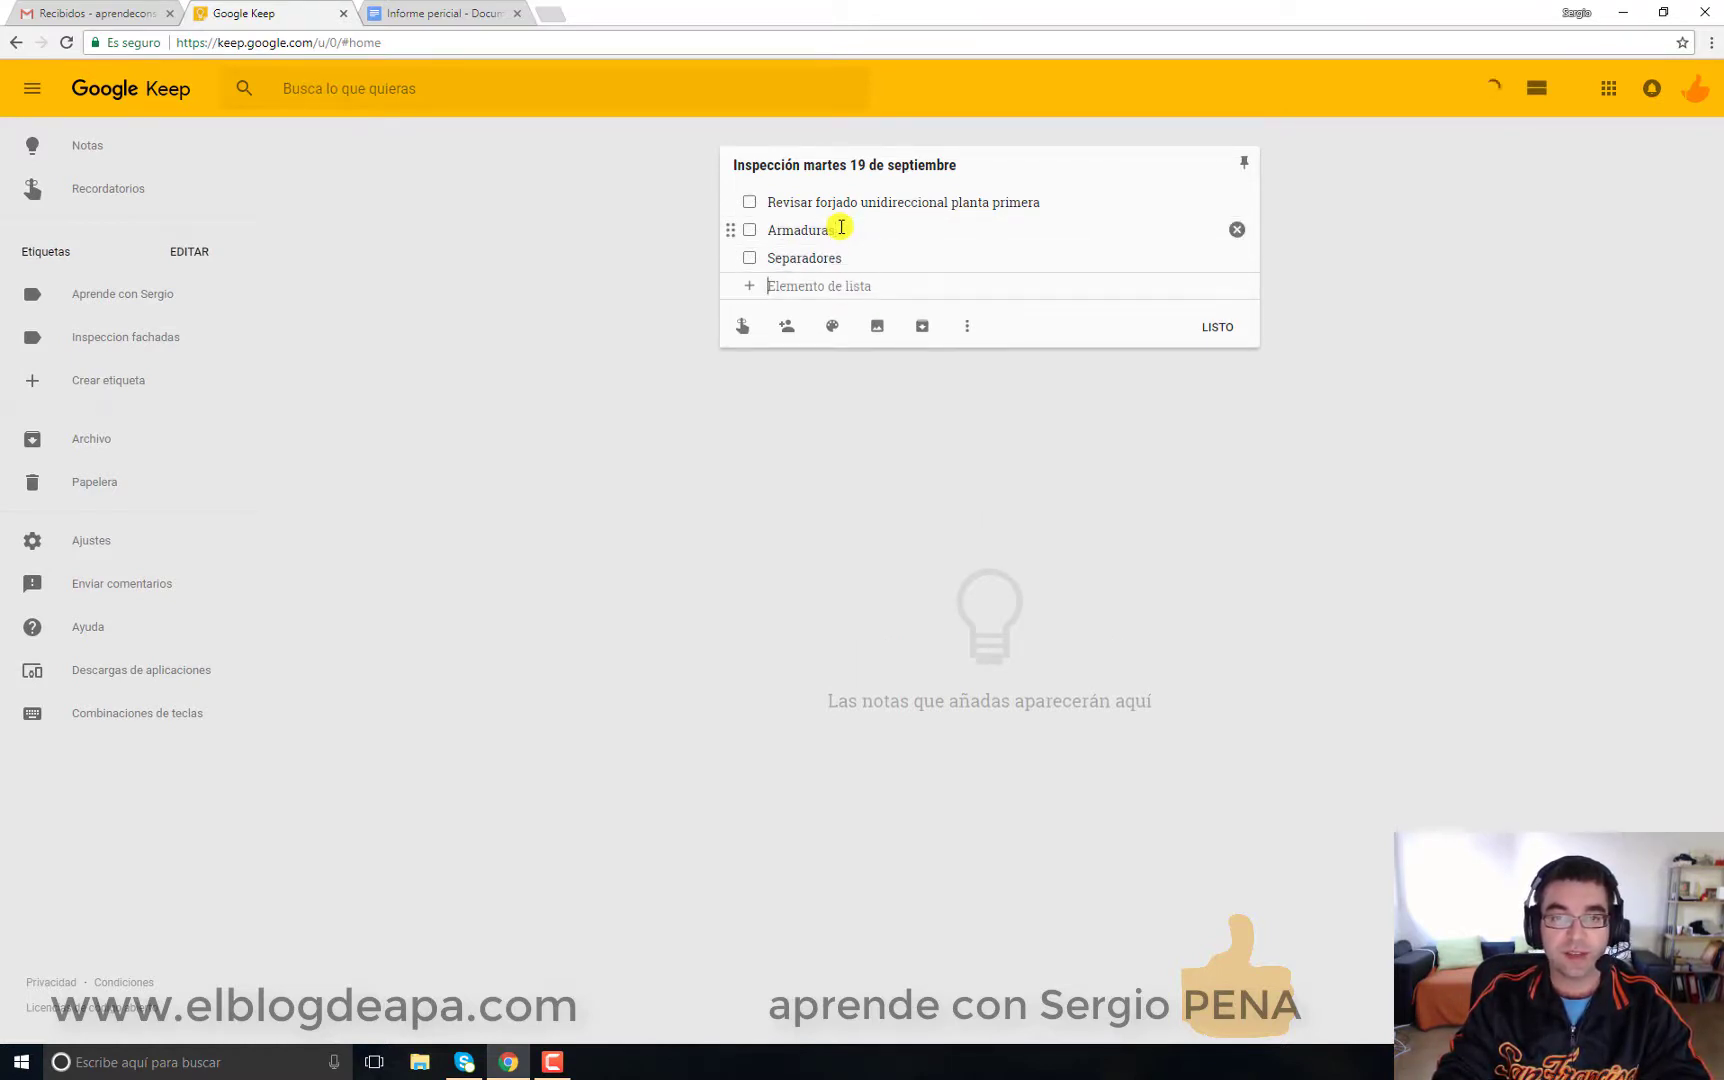
{"action": "type", "text": "Hormig"}
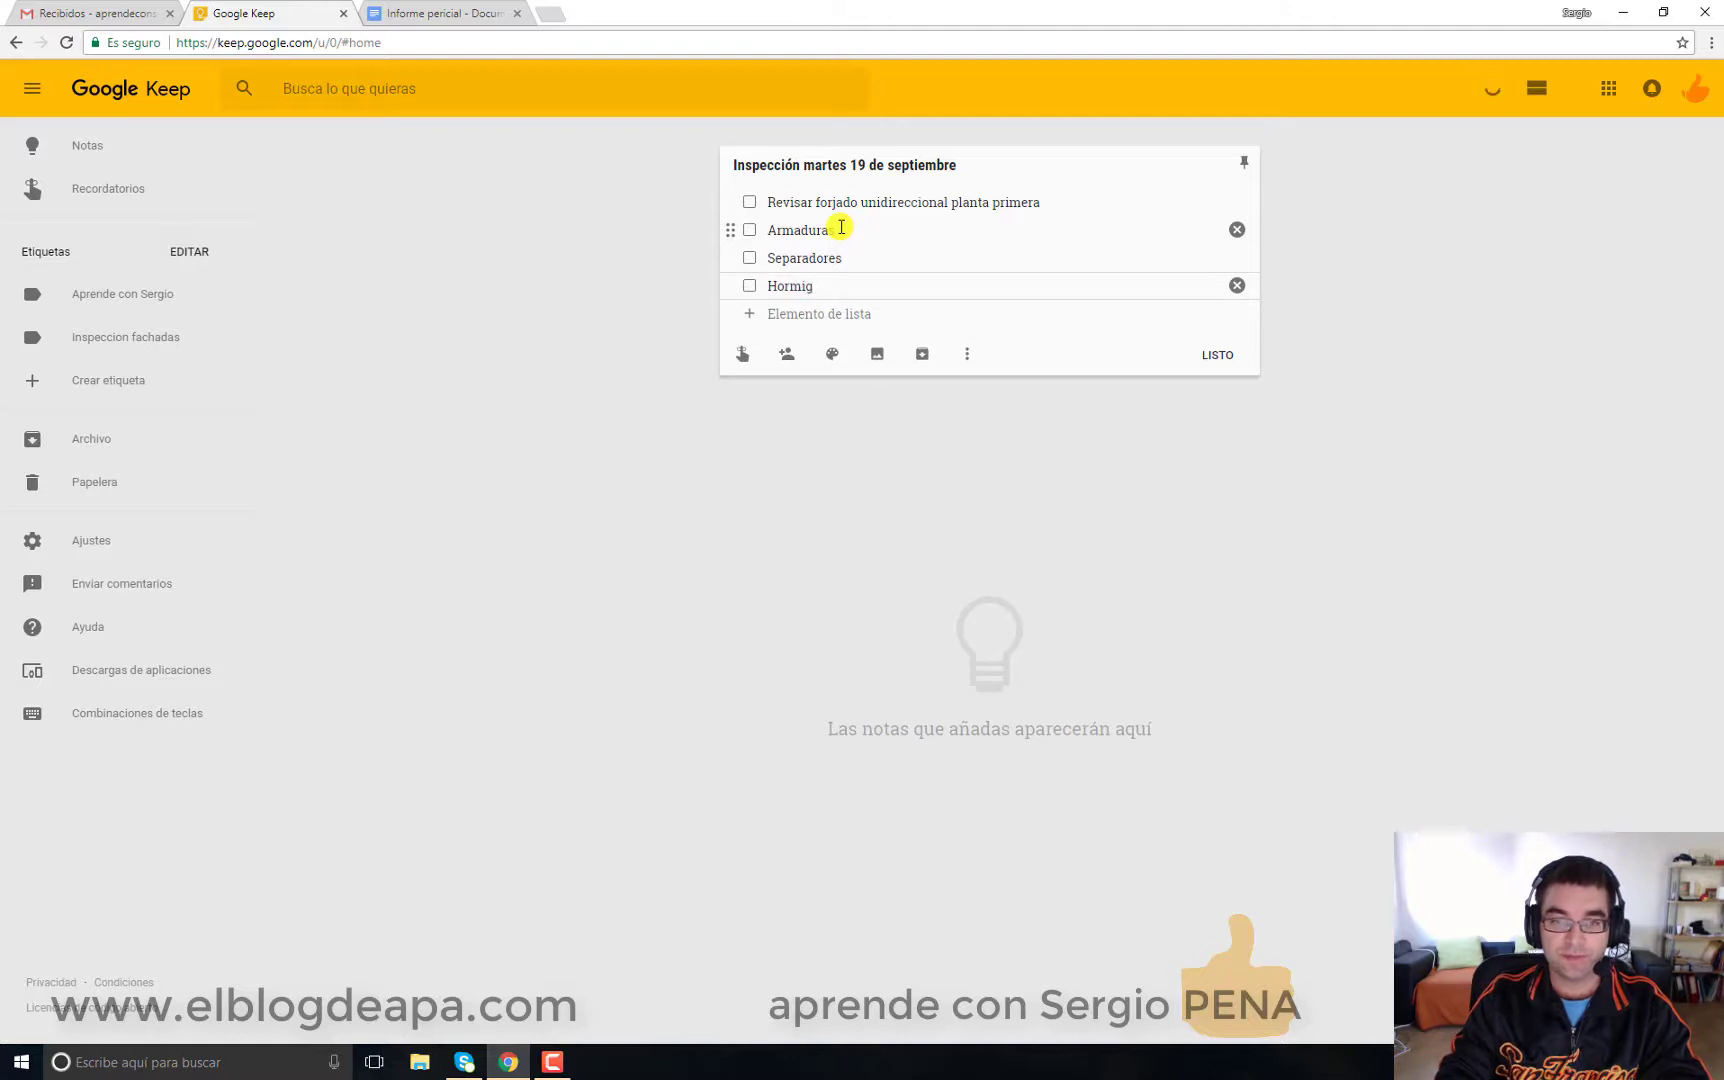
{"action": "type", "text": "ón"}
{"action": "key", "text": "Return"}
{"action": "type", "text": "Curand"}
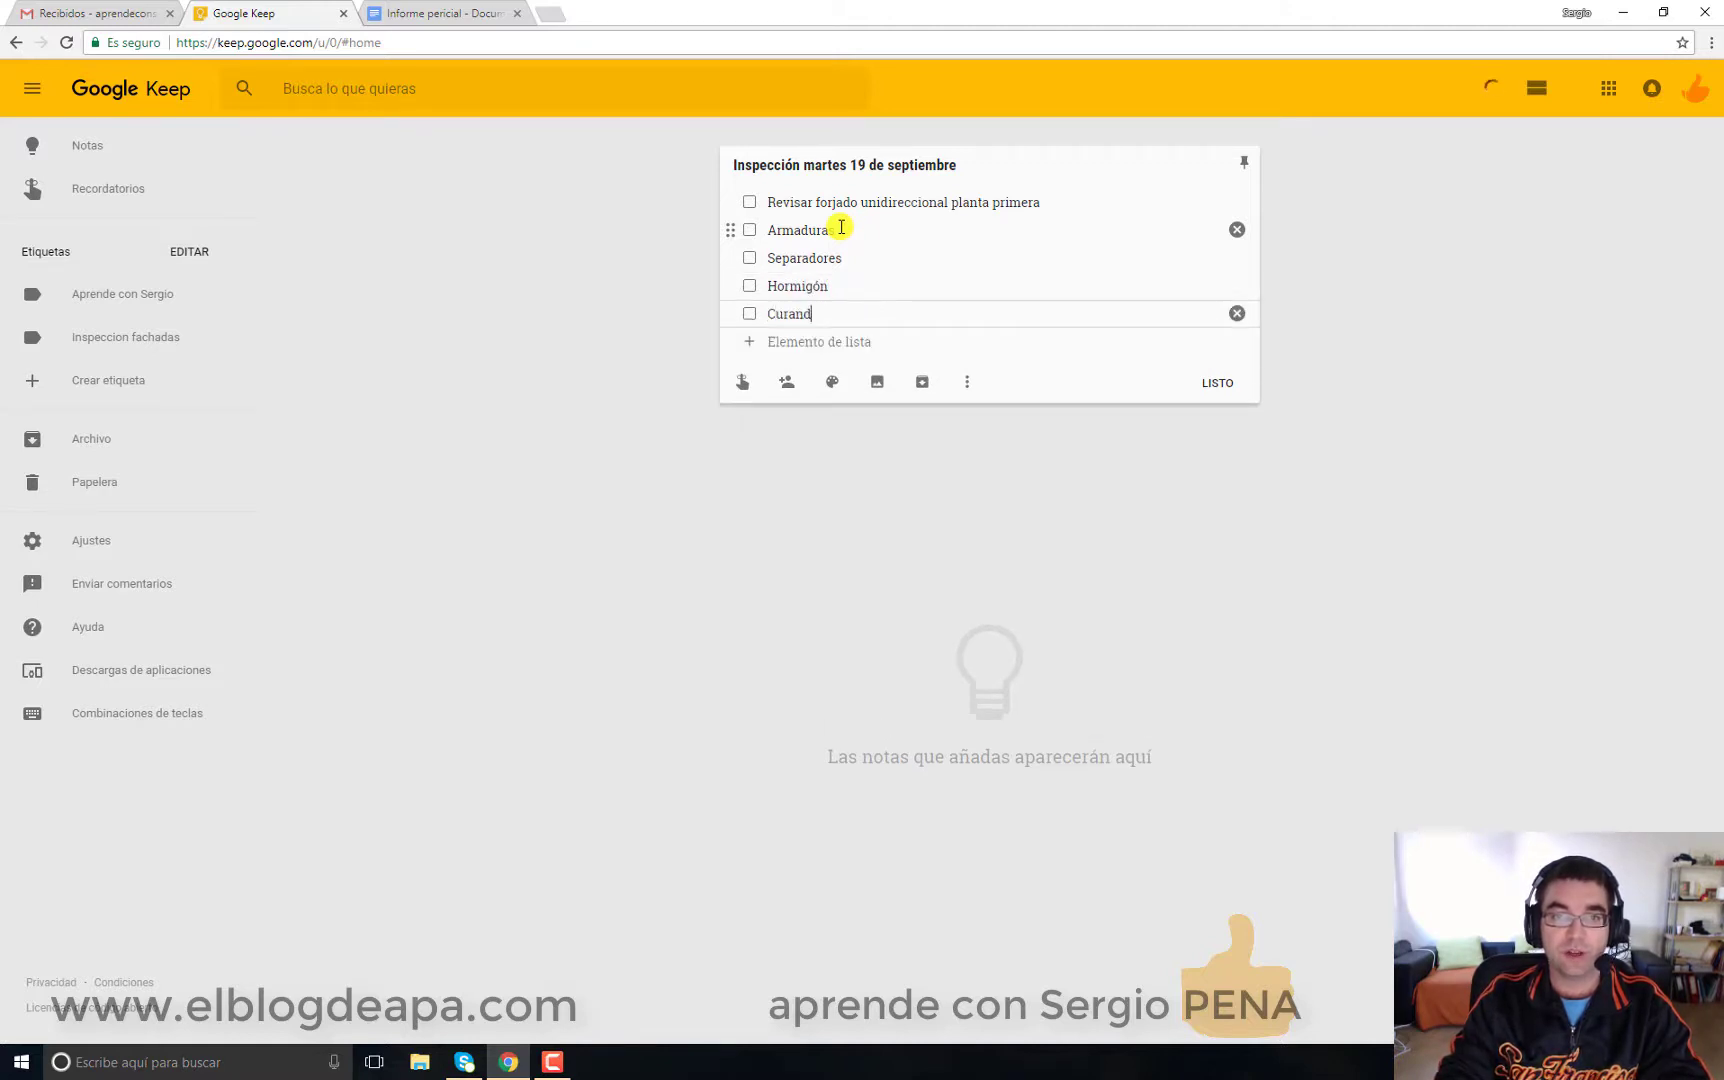
{"action": "key", "text": "BackSpace"}
{"action": "key", "text": "BackSpace"}
{"action": "type", "text": "do"}
{"action": "key", "text": "Return"}
{"action": "type", "text": "etc."}
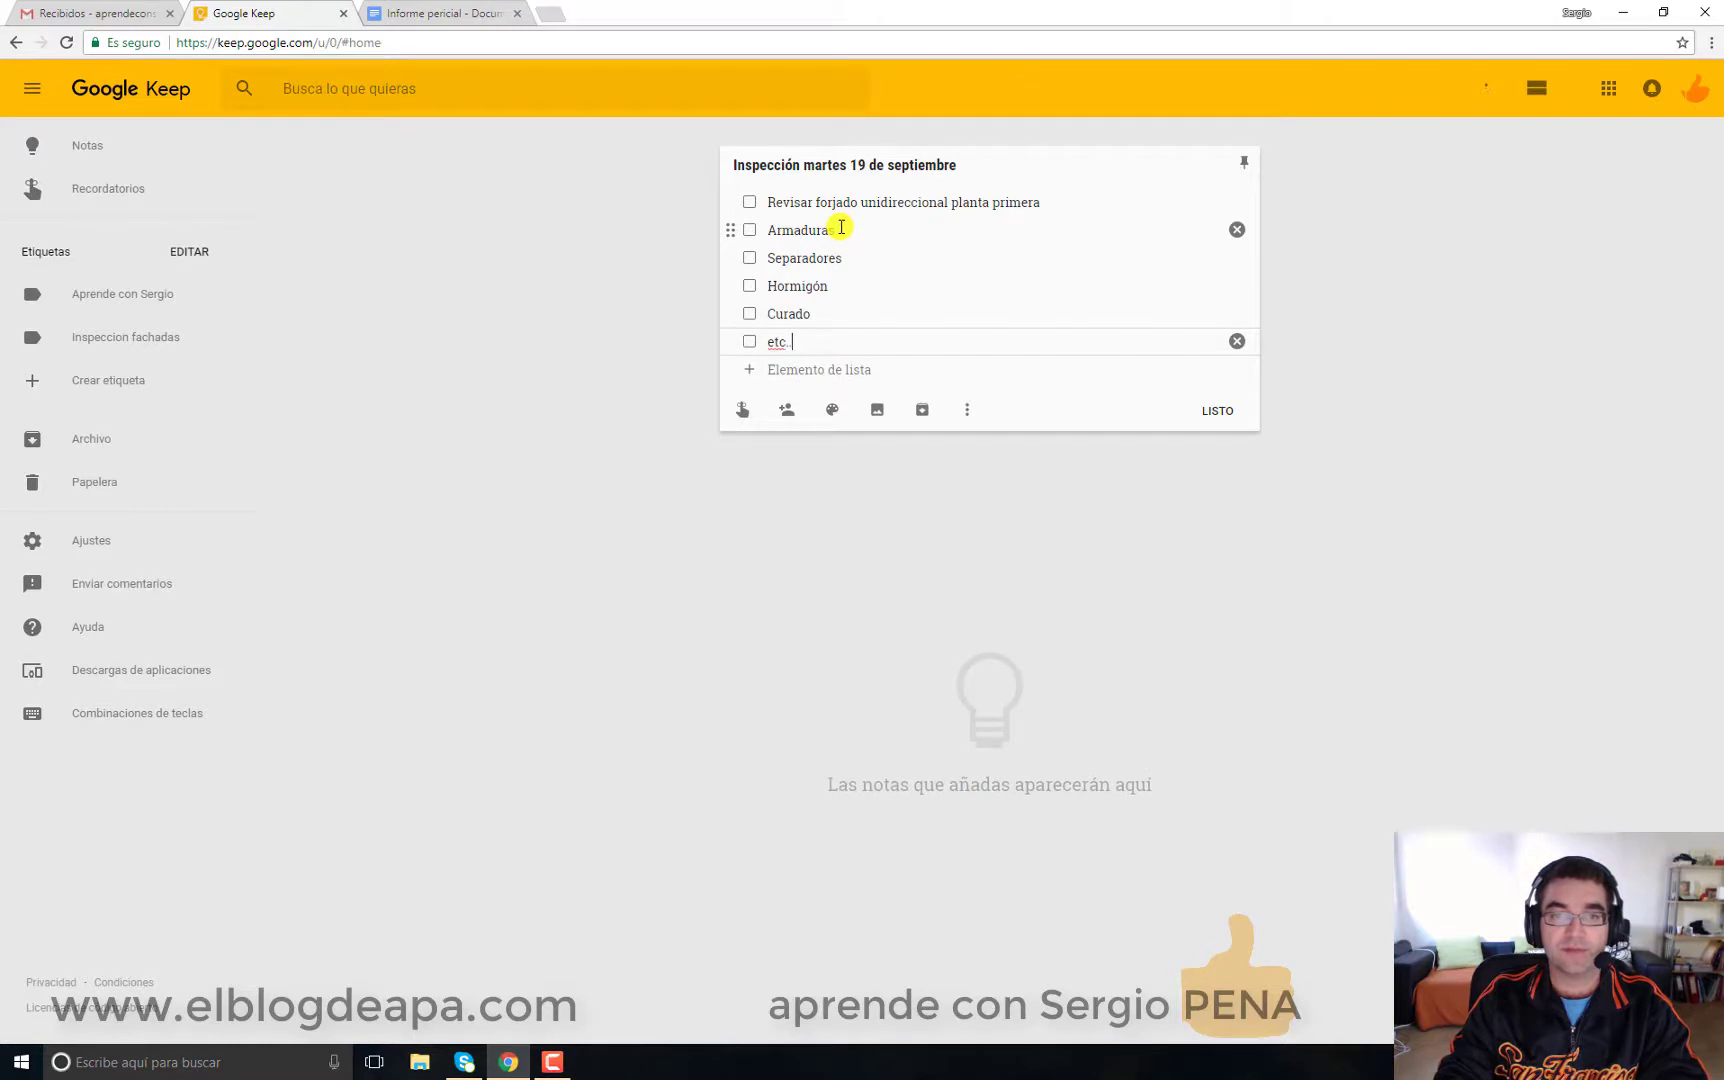
{"action": "key", "text": "Tab"}
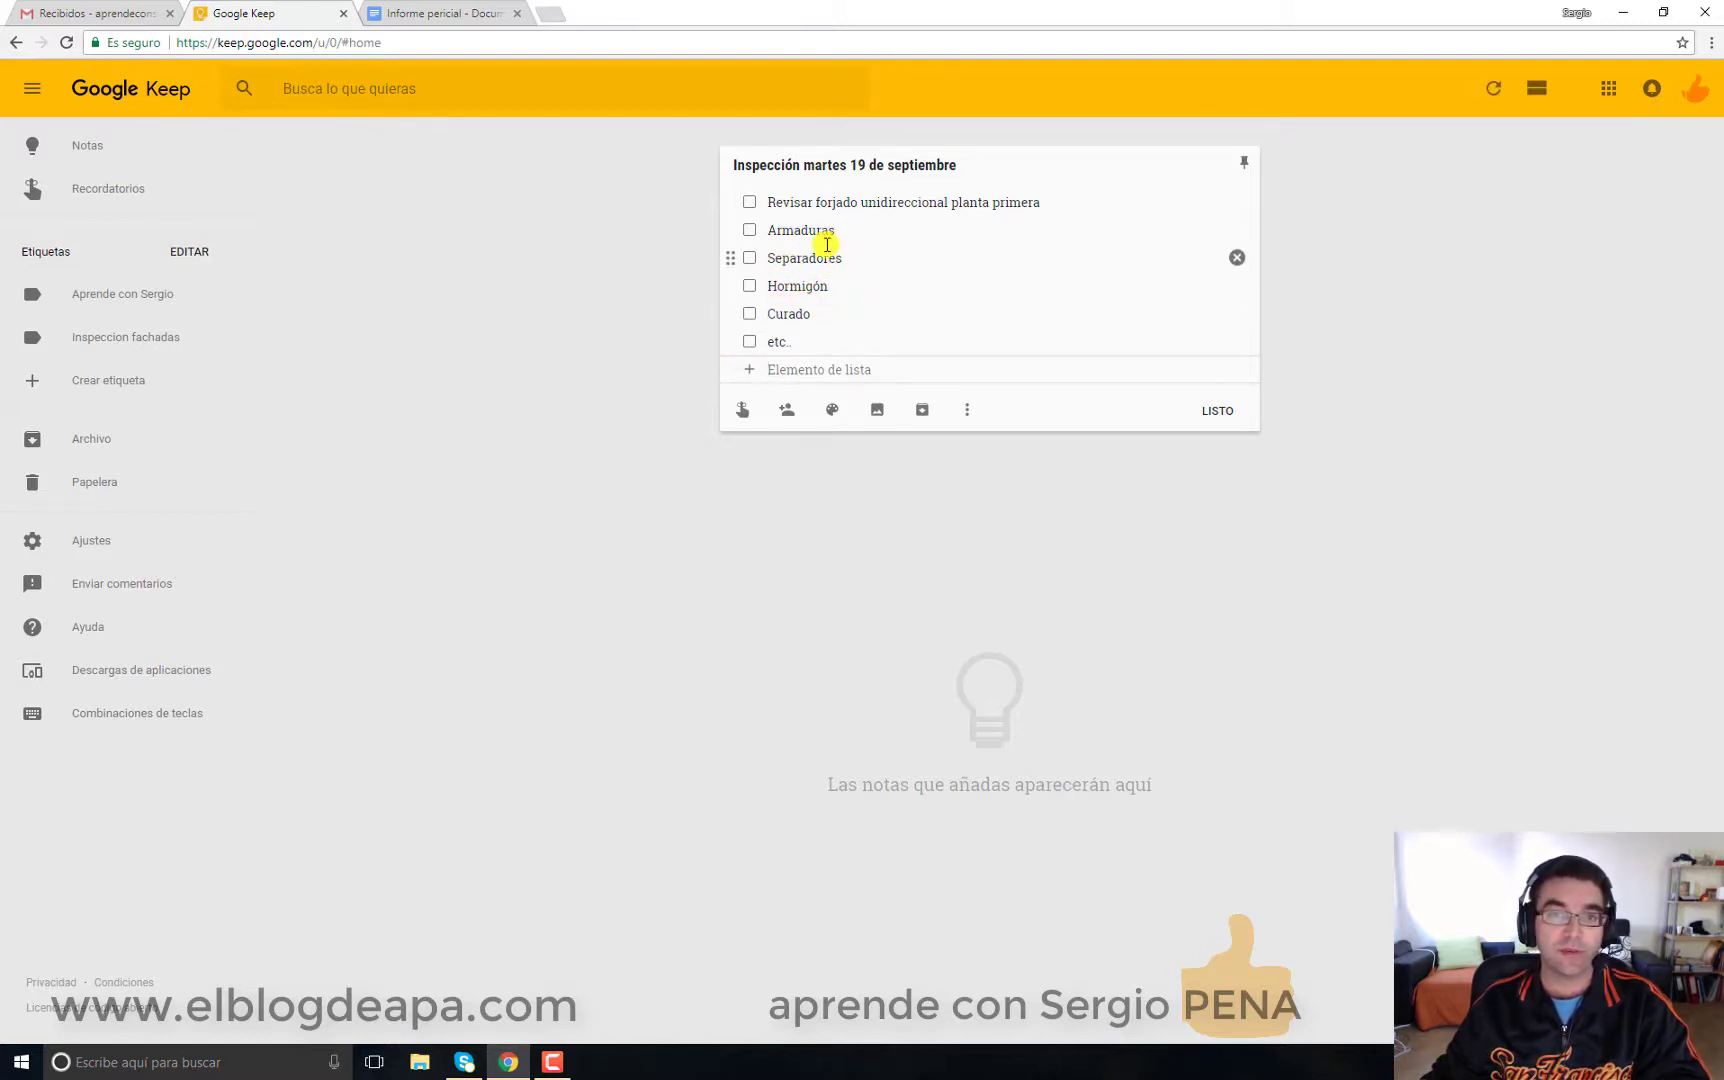
Step: Tick the Armaduras item, then untick it to restore it to the list
{"action": "left_click", "coordinate": [749, 230]}
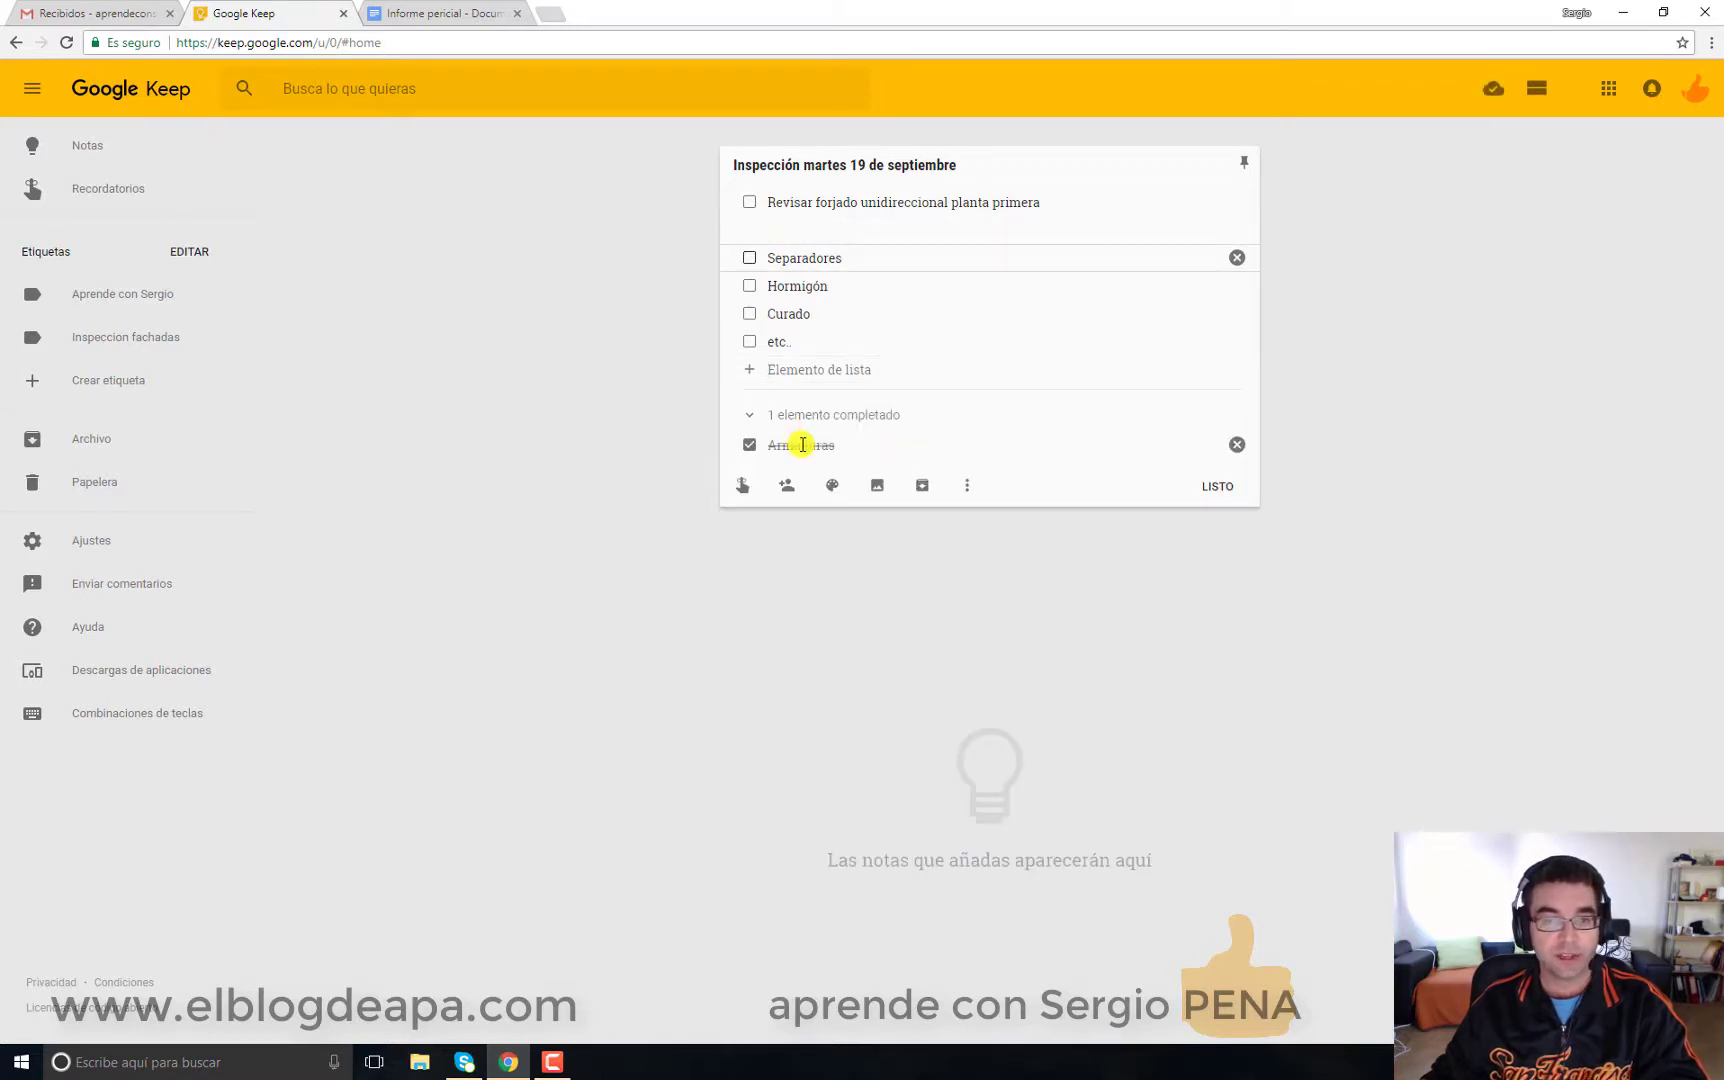
{"action": "left_click", "coordinate": [751, 447]}
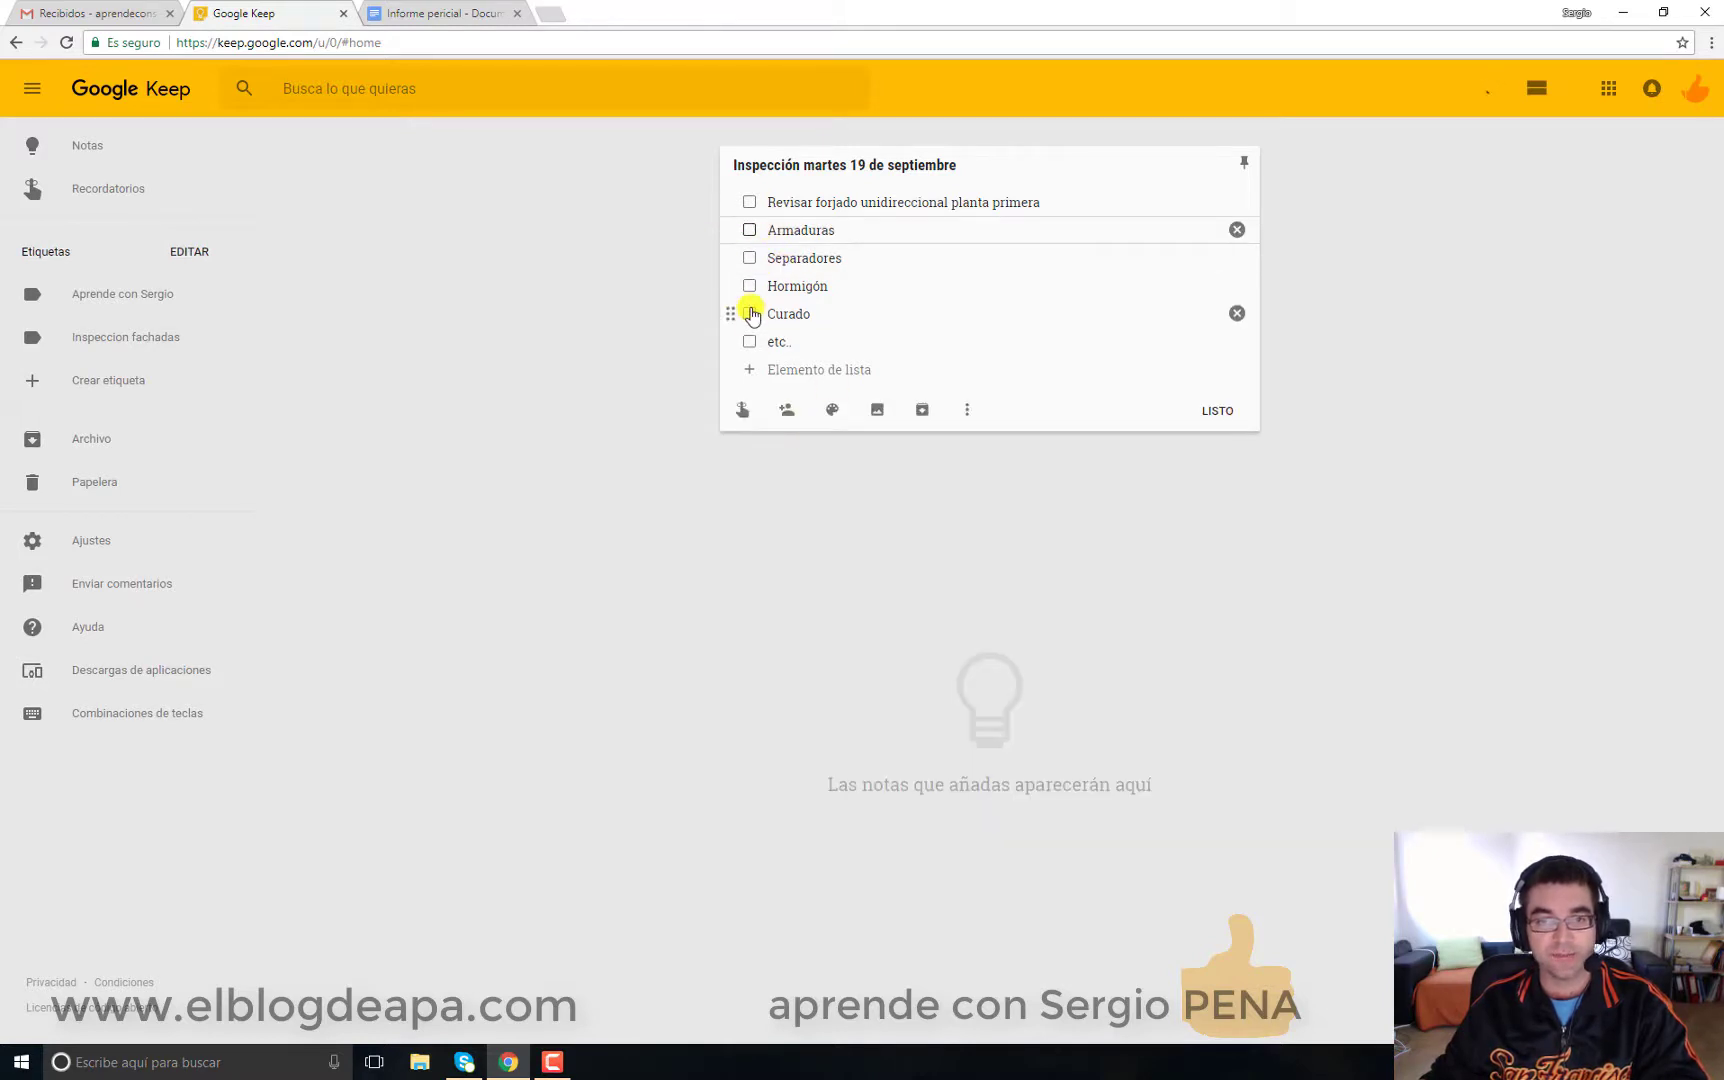
{"action": "mouse_move", "coordinate": [834, 414]}
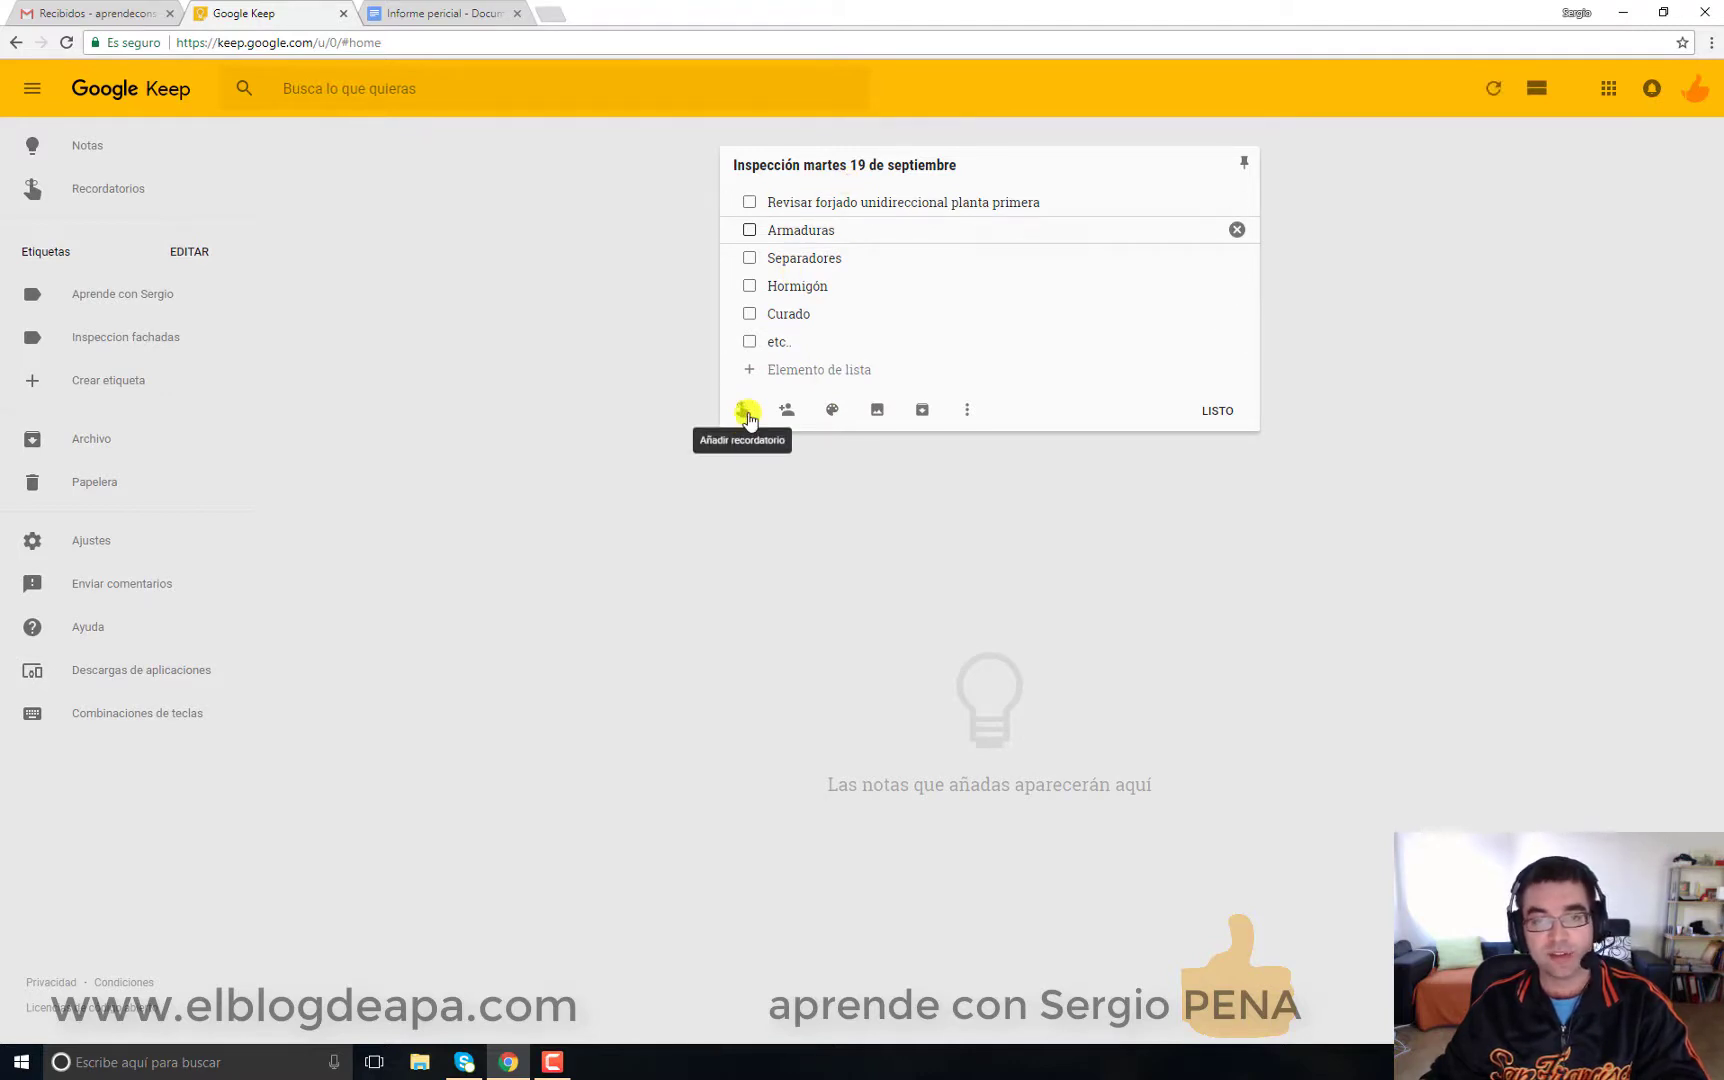
Step: Set a reminder for 19 September 2017 at 8:00, then close the note as a card
{"action": "left_click", "coordinate": [748, 414]}
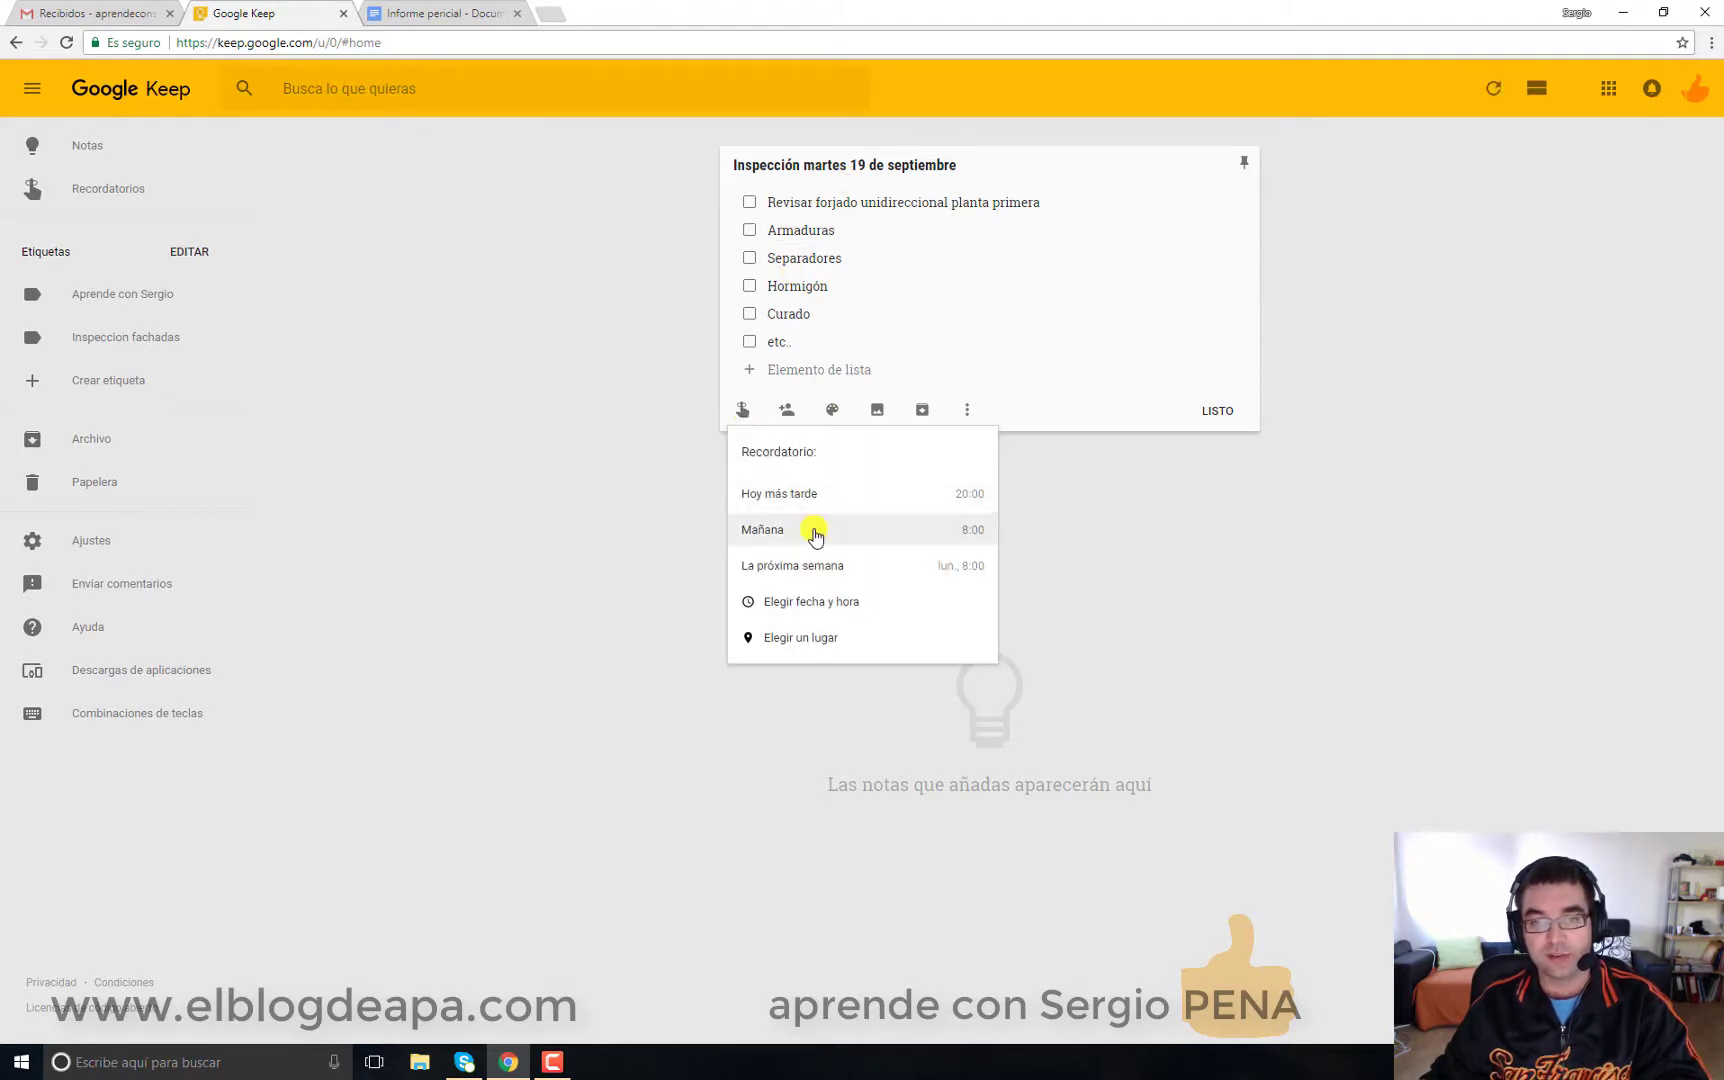
{"action": "left_click", "coordinate": [805, 605]}
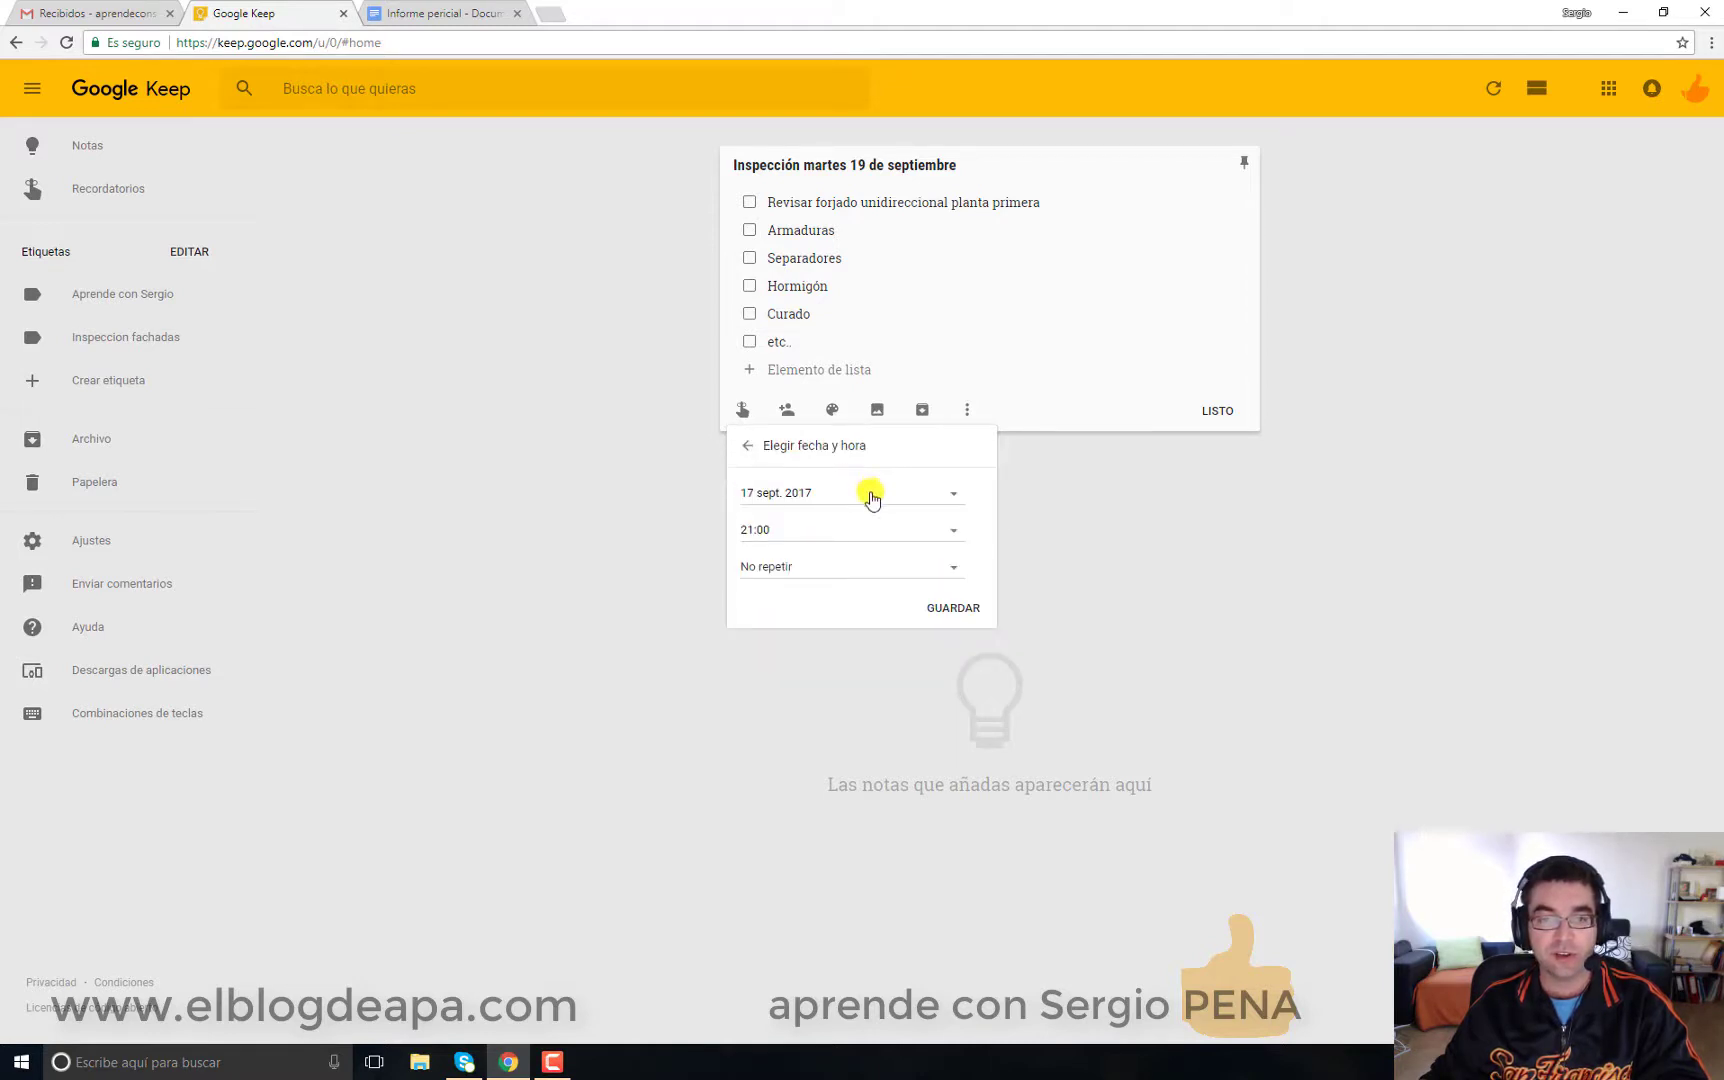
{"action": "left_click", "coordinate": [864, 494]}
{"action": "left_click", "coordinate": [780, 653]}
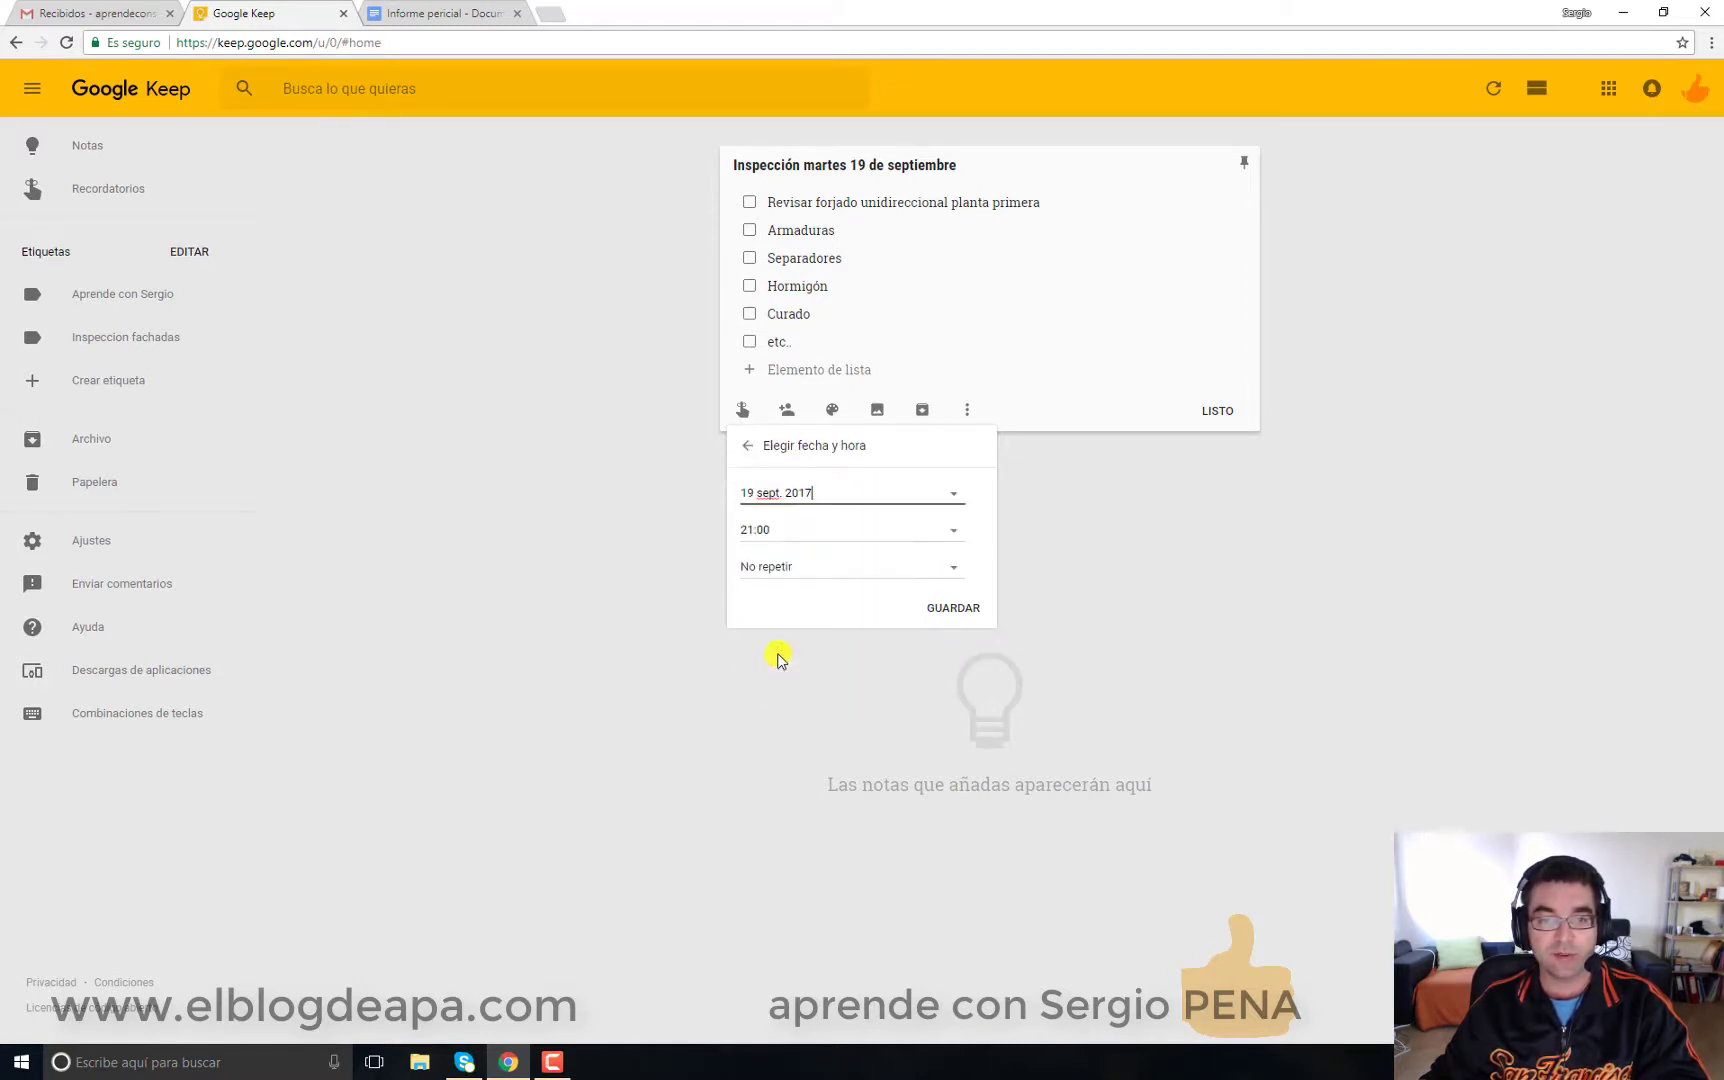
{"action": "left_click", "coordinate": [805, 533]}
{"action": "left_click", "coordinate": [827, 570]}
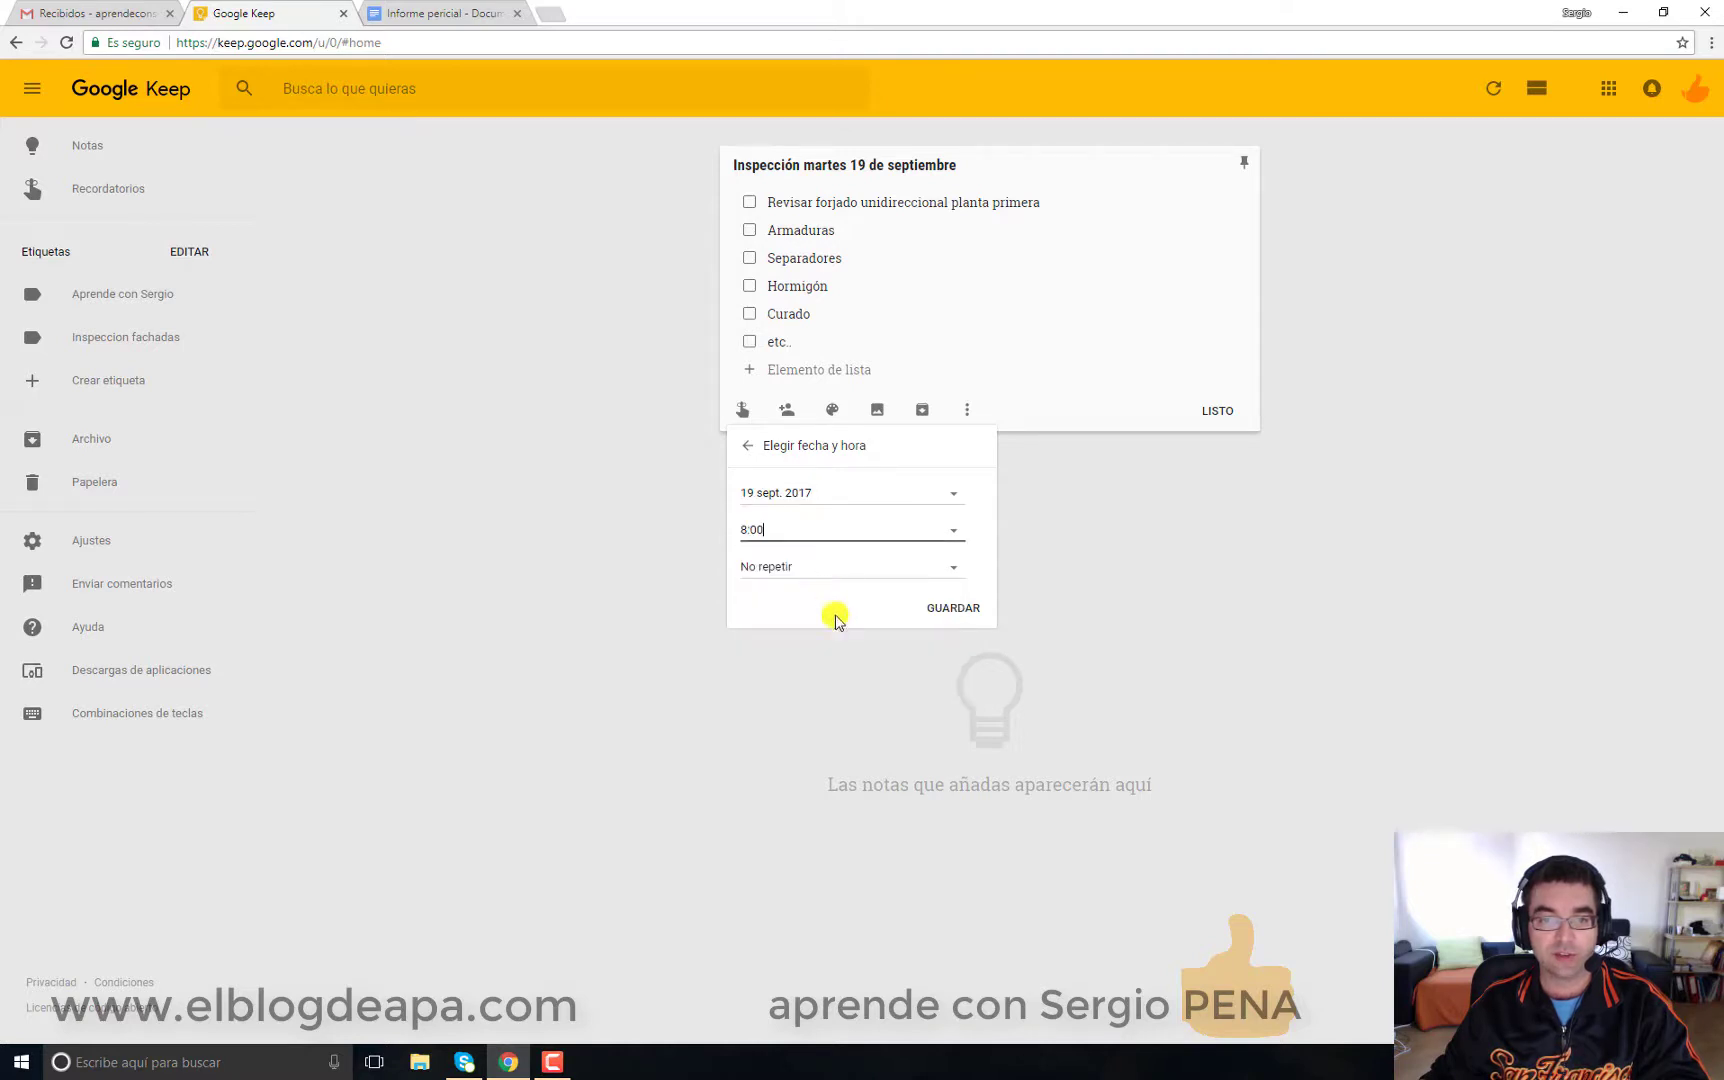
{"action": "left_click", "coordinate": [820, 570]}
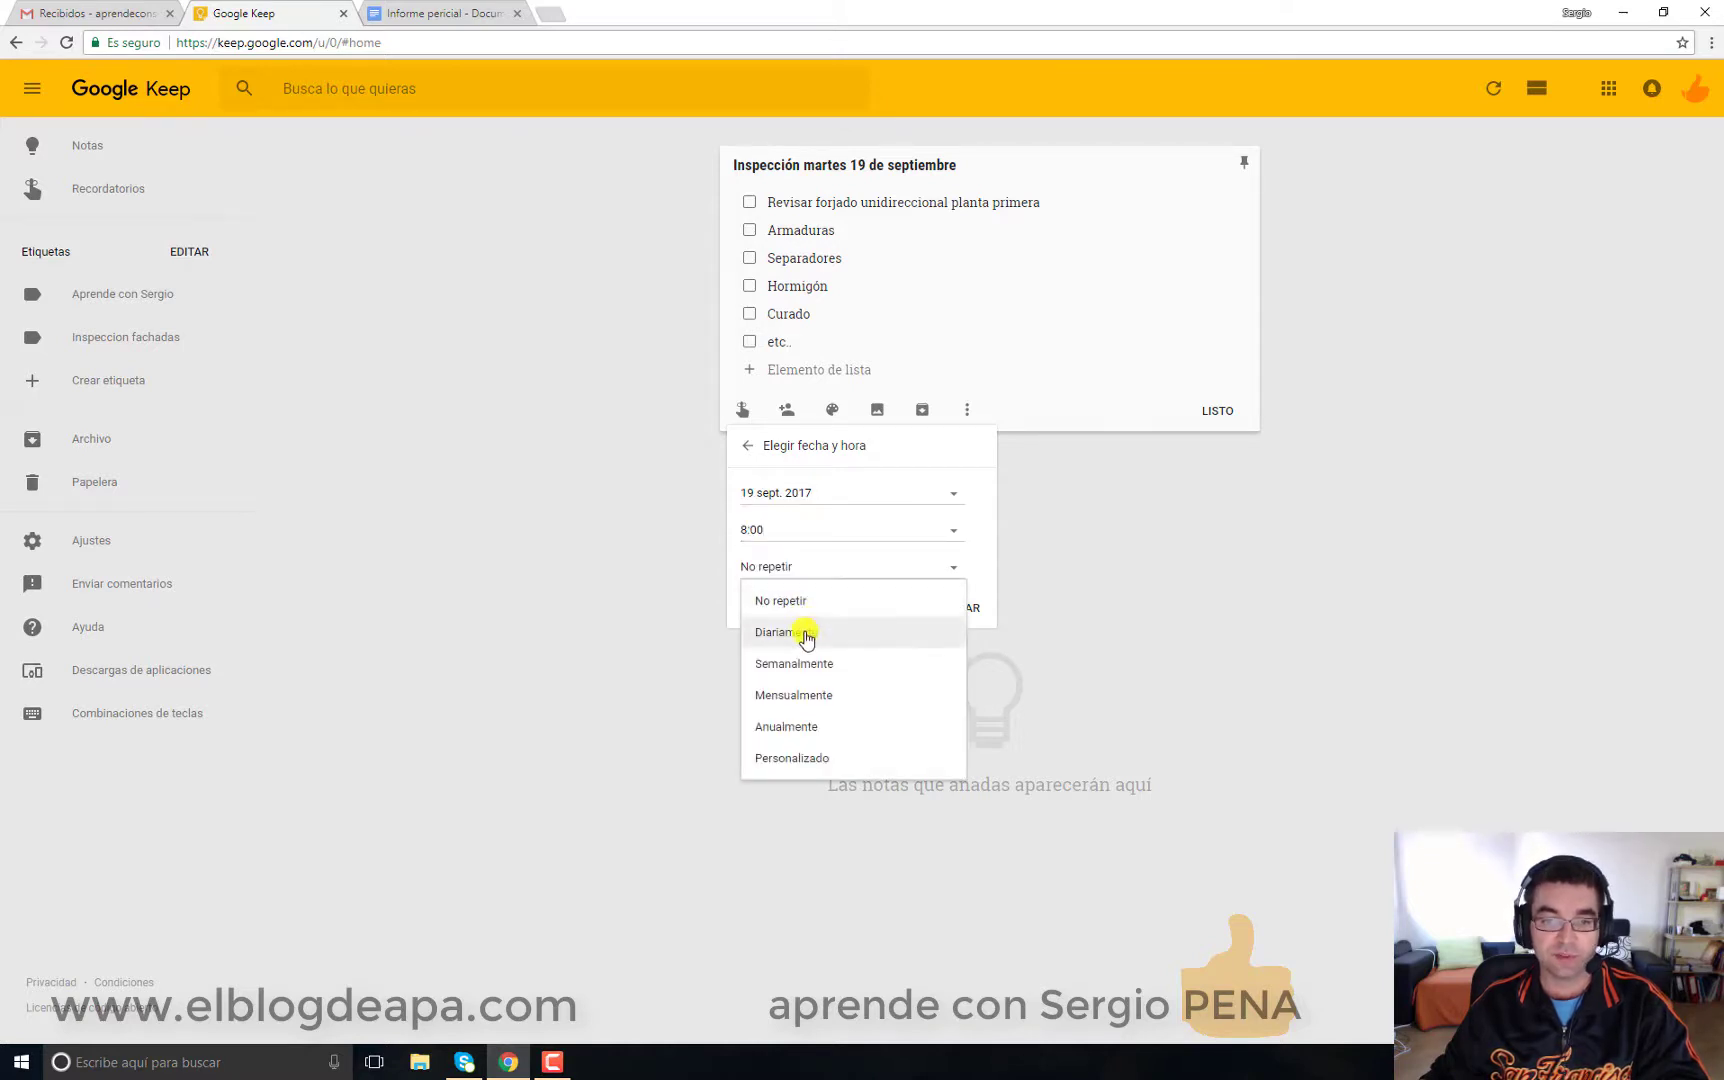
{"action": "left_click", "coordinate": [1000, 602]}
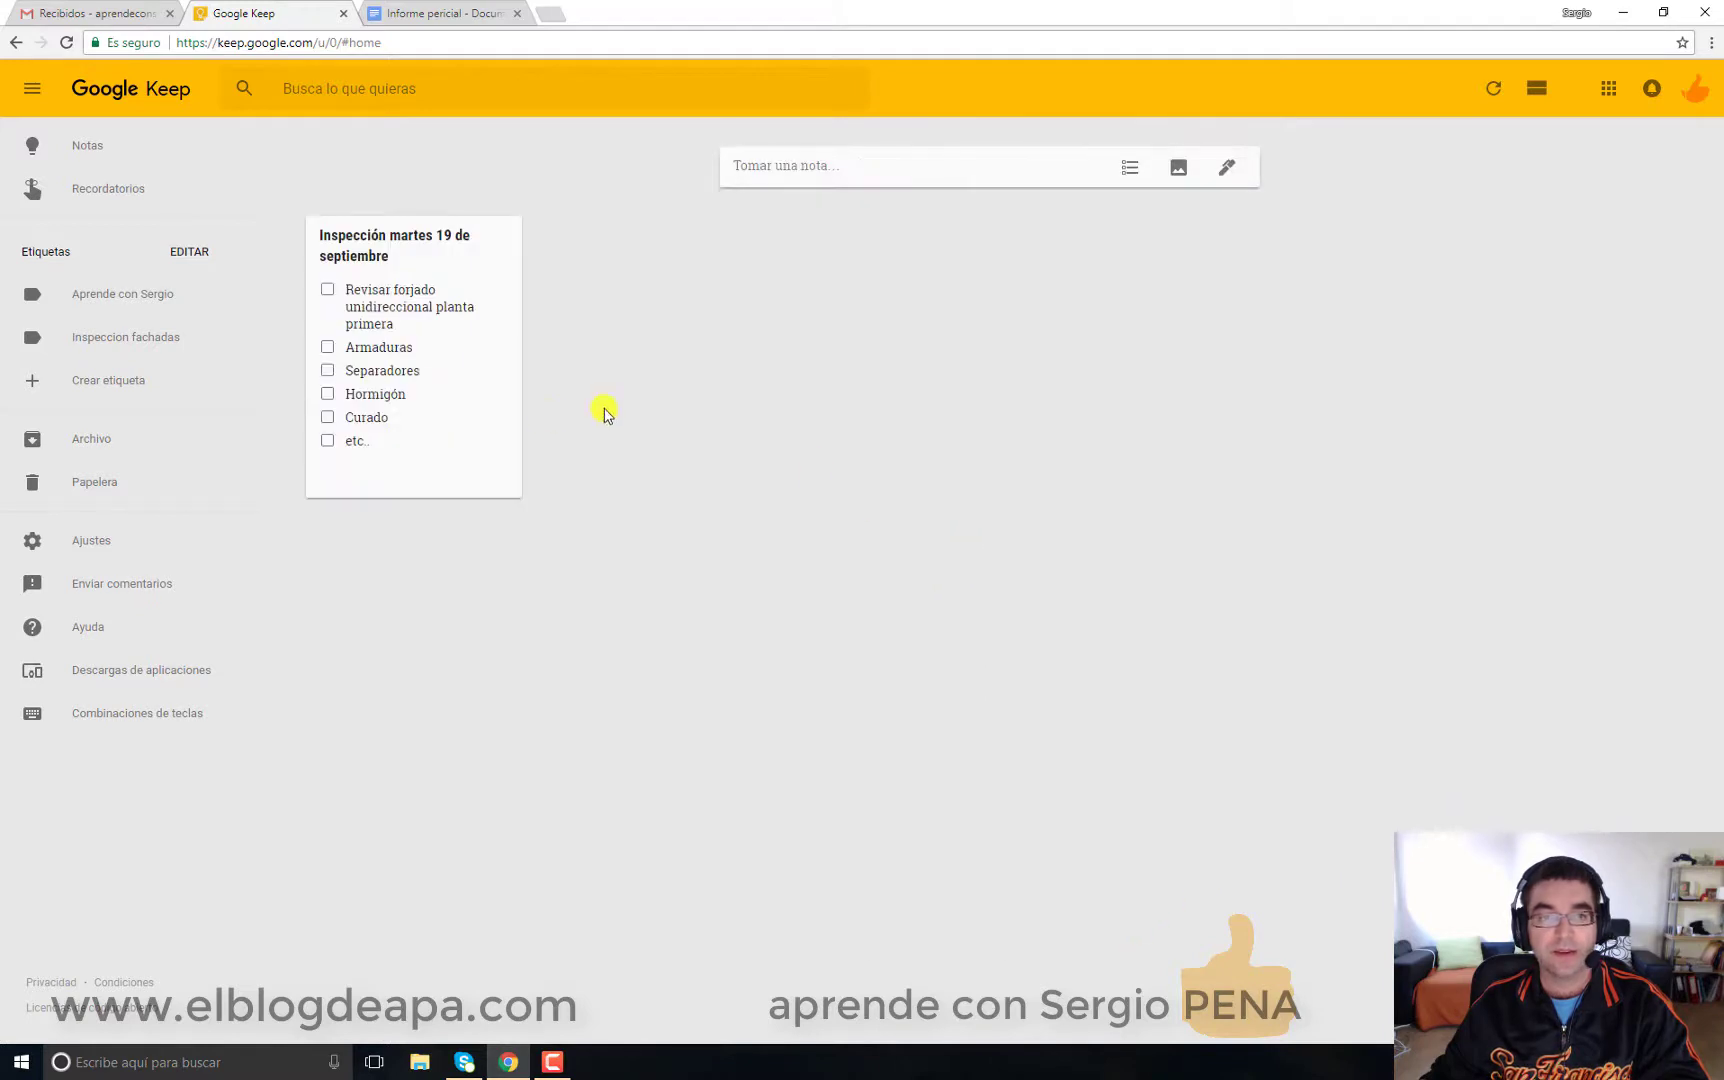
Step: Reopen the checklist, block browser location access, and save a place reminder for Madrid, España
{"action": "left_click", "coordinate": [484, 393]}
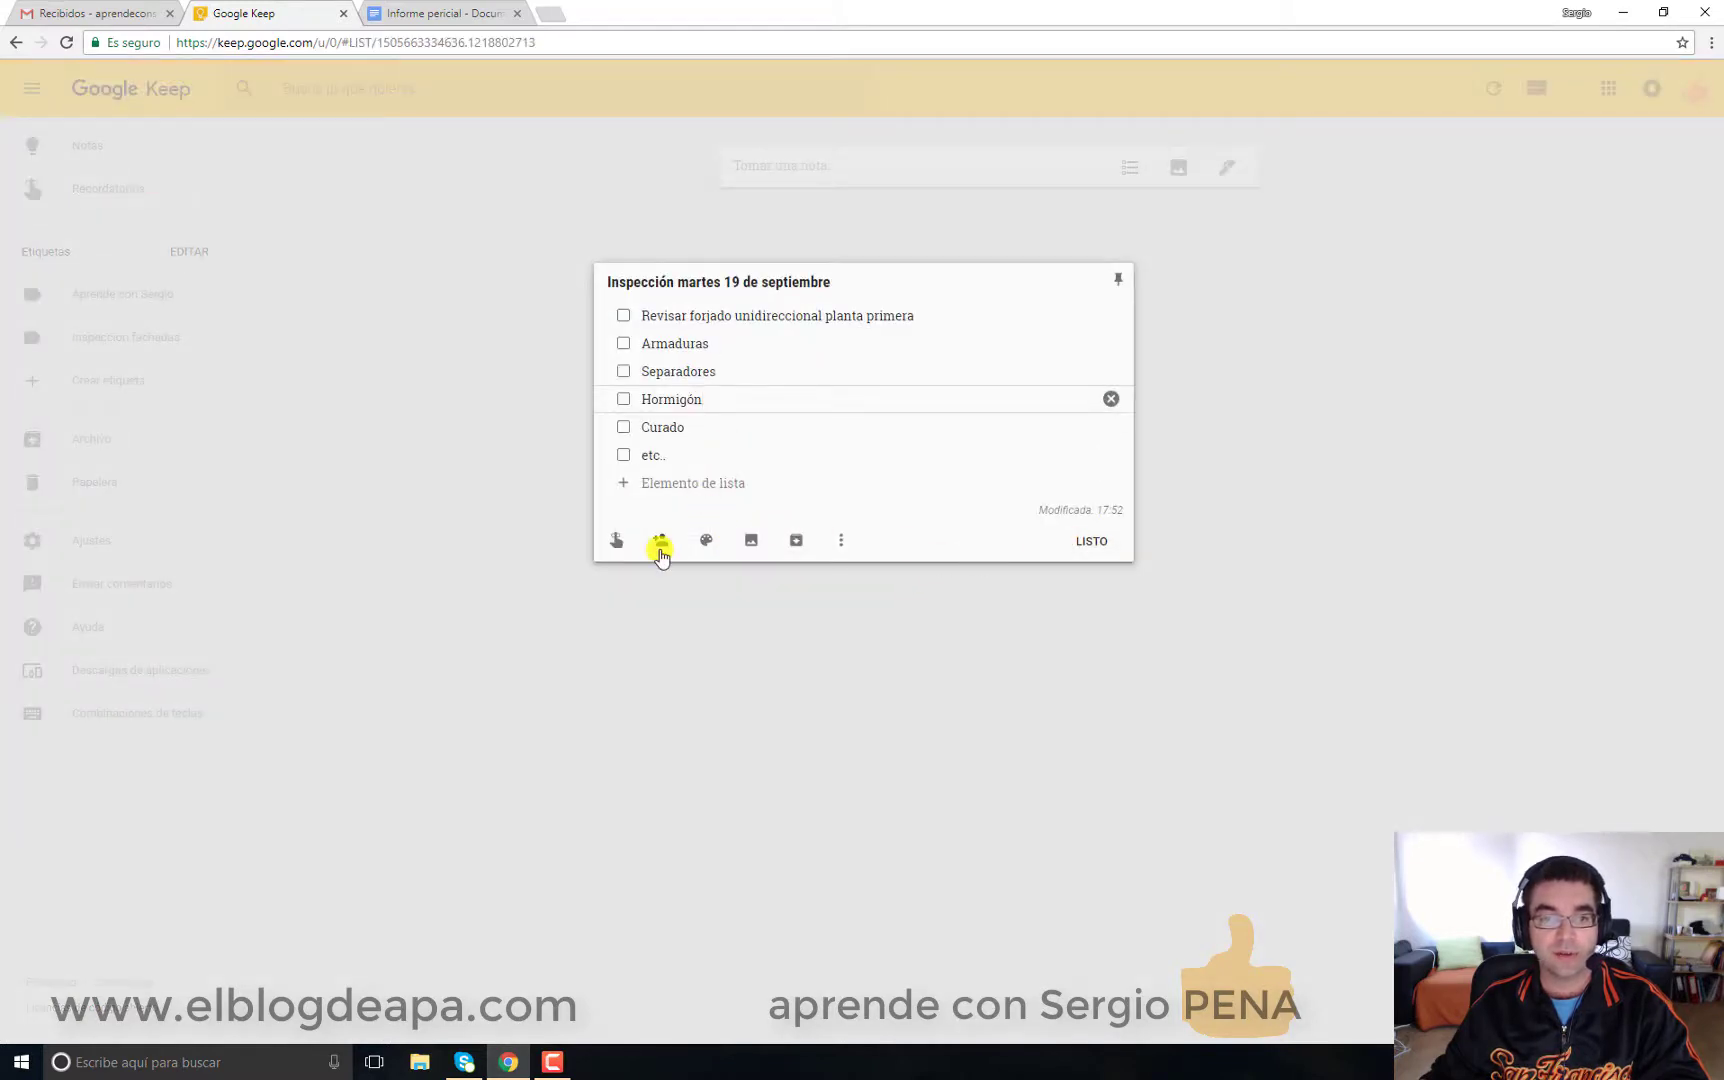
{"action": "left_click", "coordinate": [616, 541]}
{"action": "left_click", "coordinate": [712, 765]}
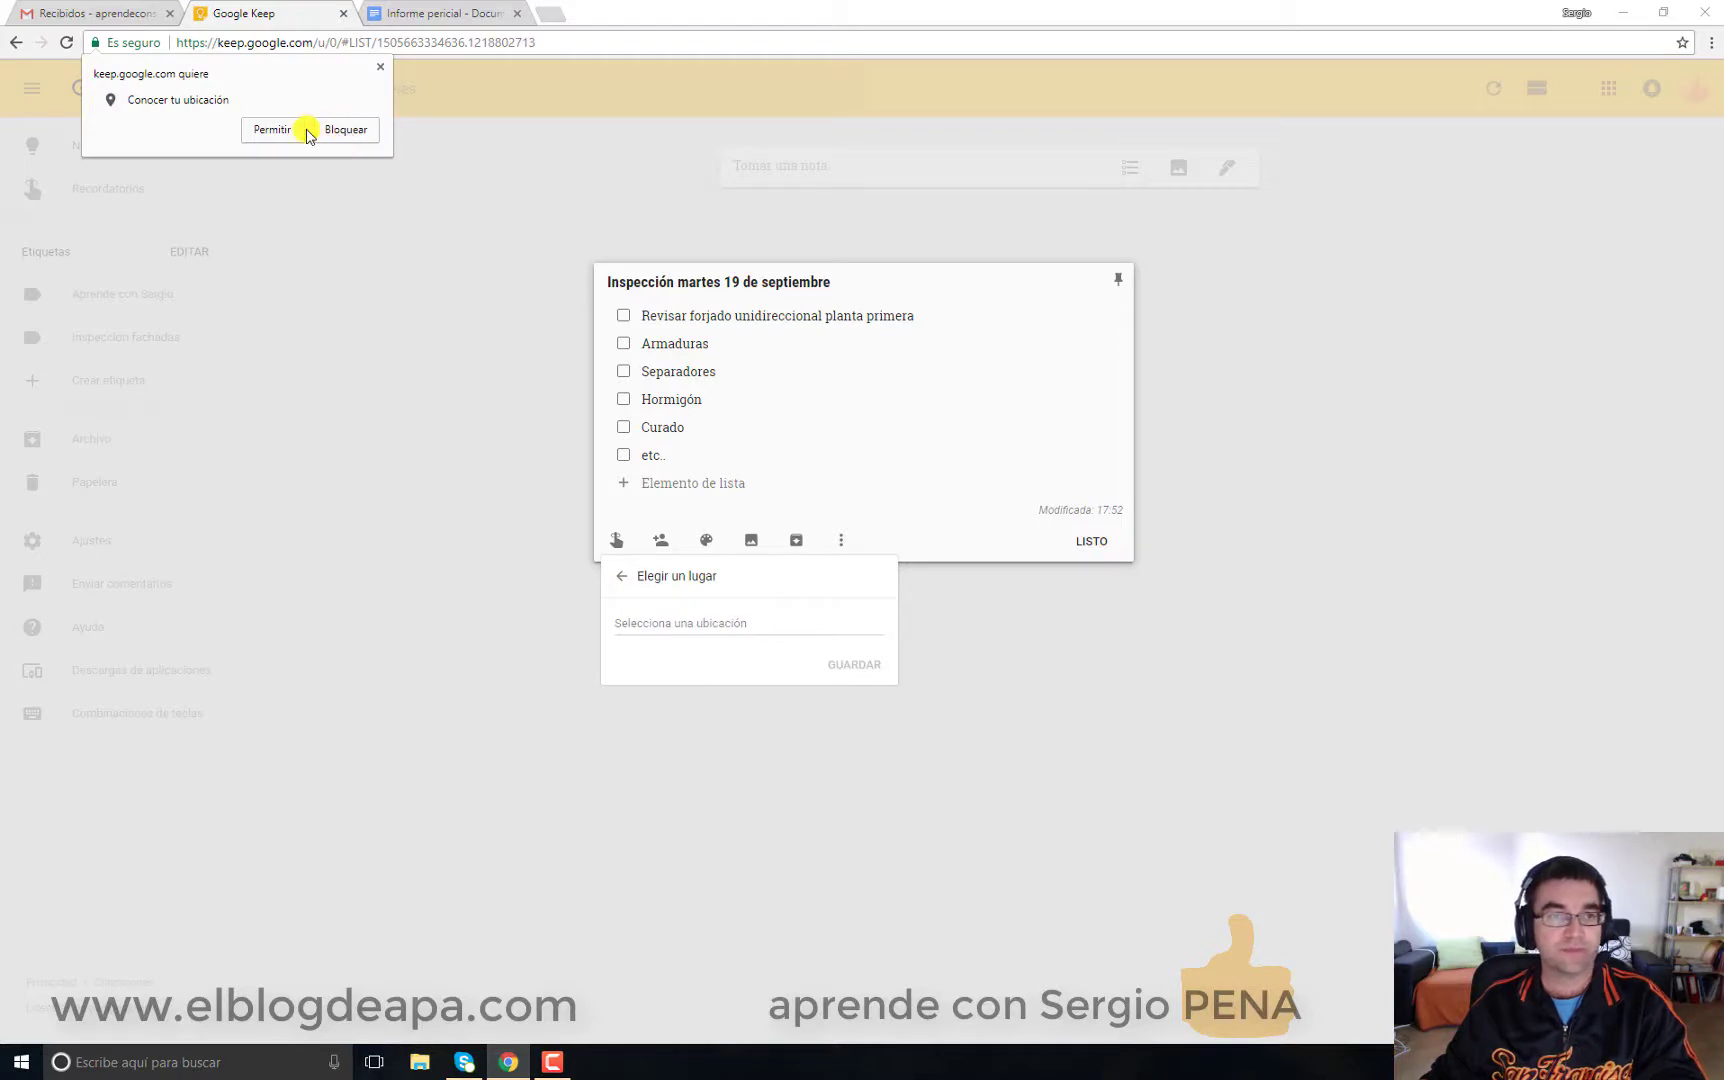
{"action": "left_click", "coordinate": [352, 131]}
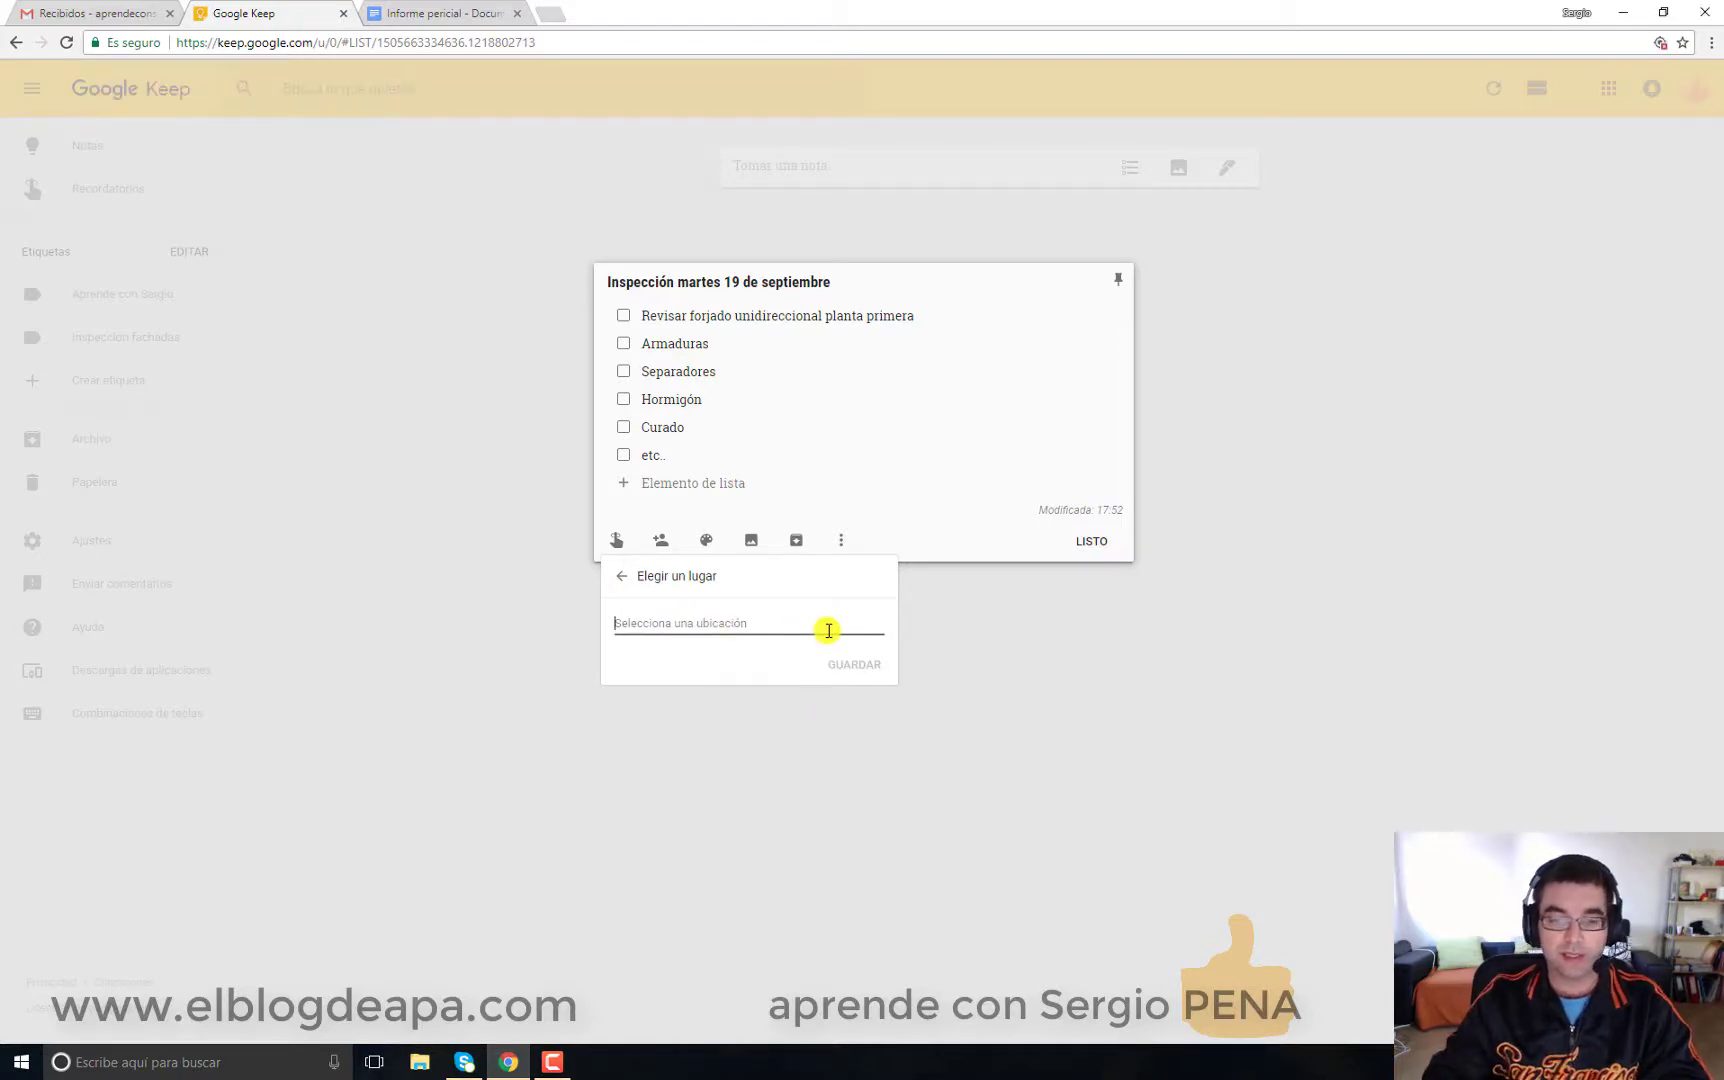
{"action": "type", "text": "Madrid"}
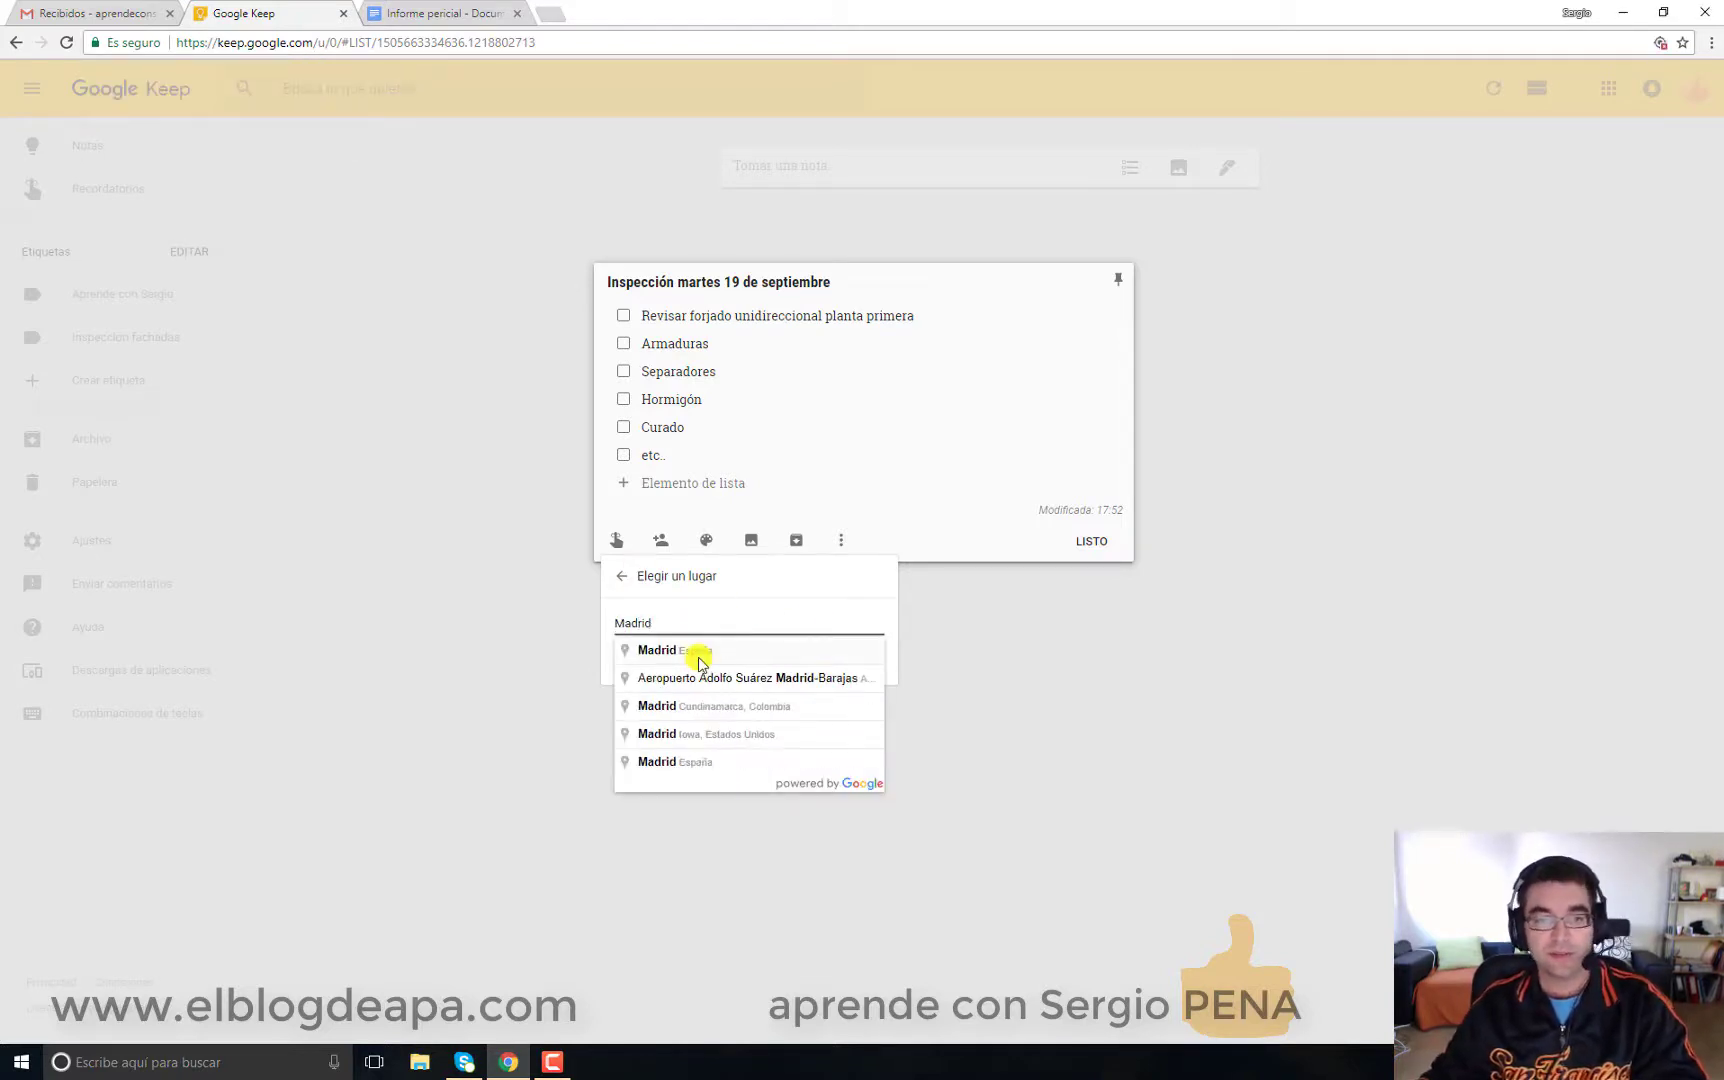
{"action": "left_click", "coordinate": [698, 662]}
{"action": "left_click", "coordinate": [850, 660]}
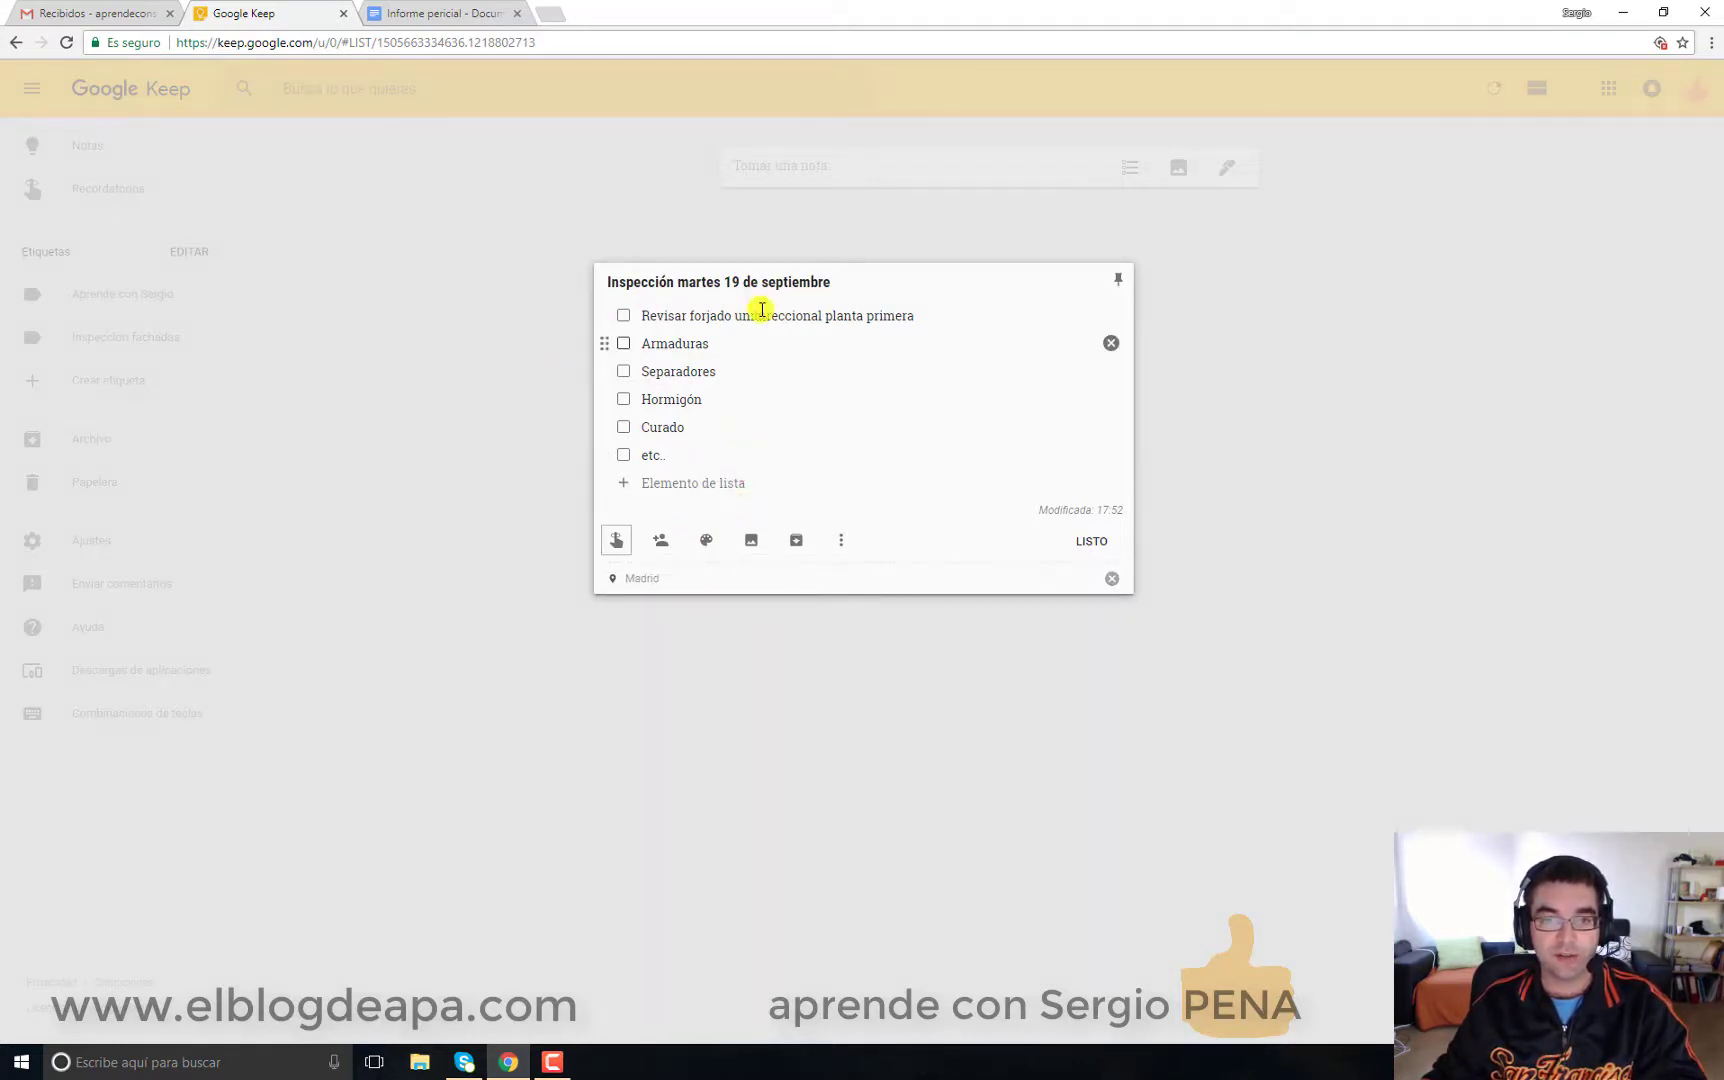
Step: Try green, orange and red backgrounds, then settle on a yellow note colour
{"action": "mouse_move", "coordinate": [708, 540]}
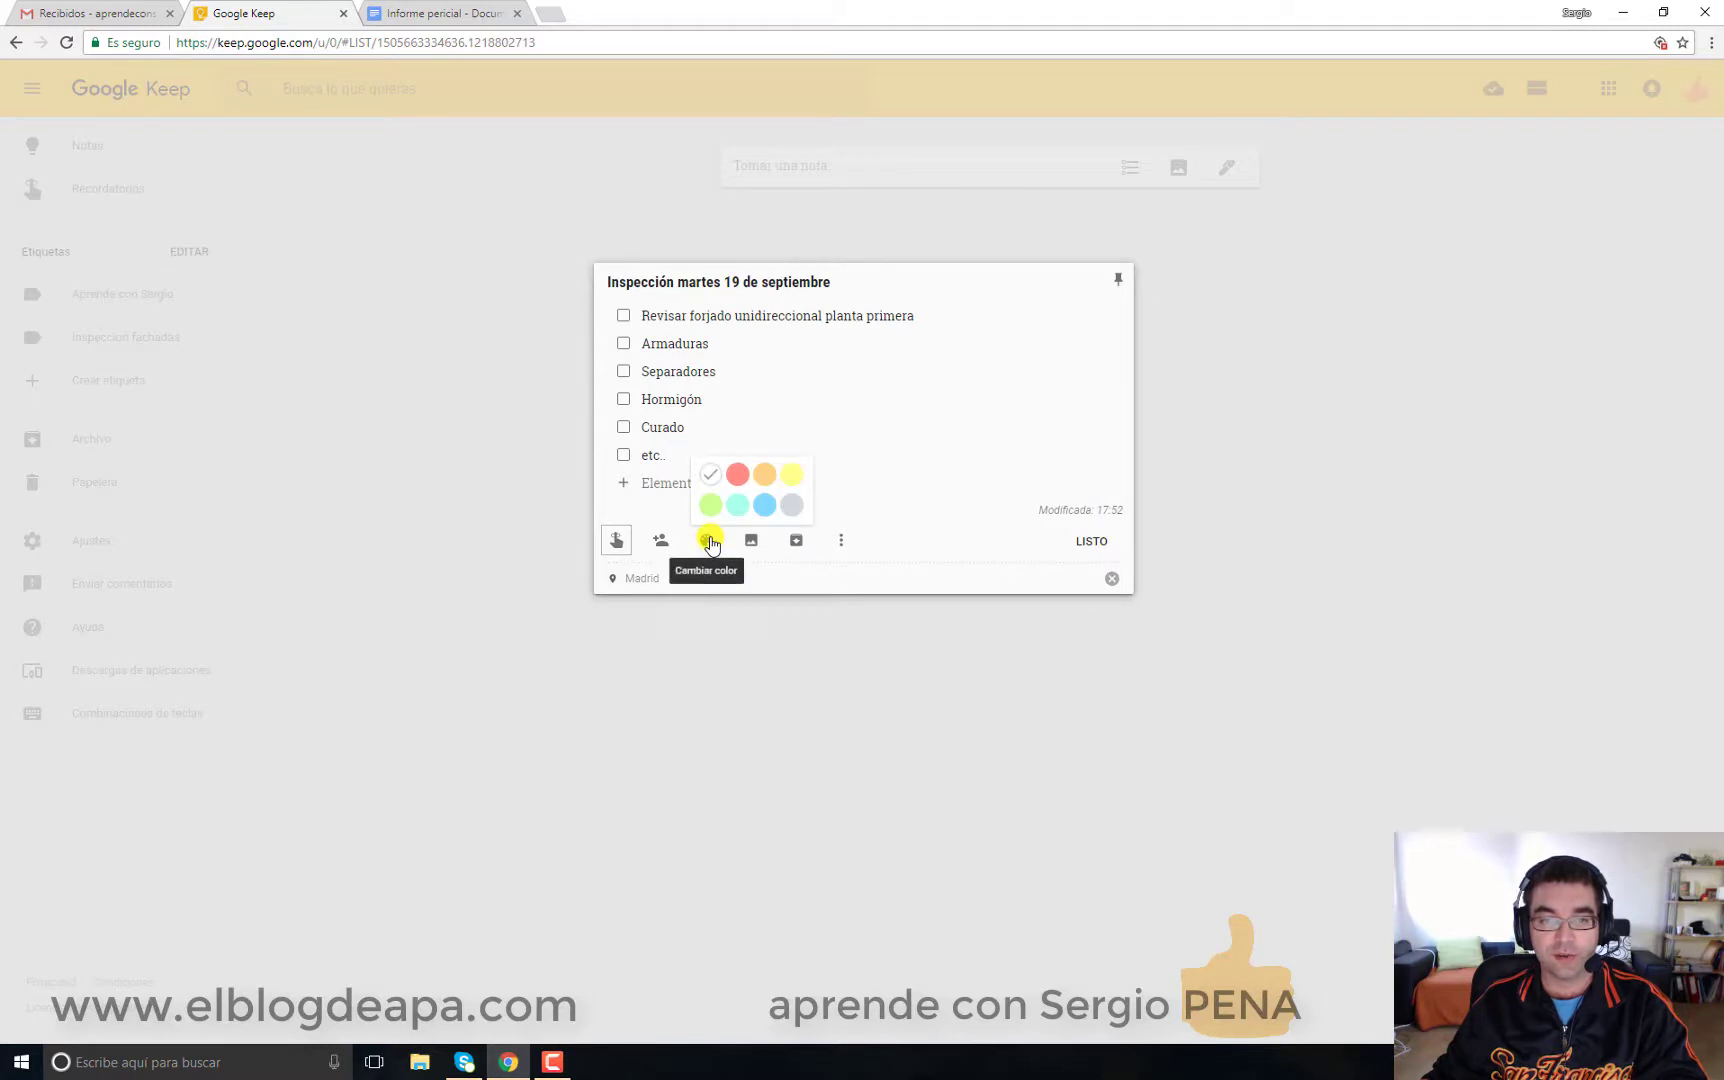
{"action": "left_click", "coordinate": [710, 504]}
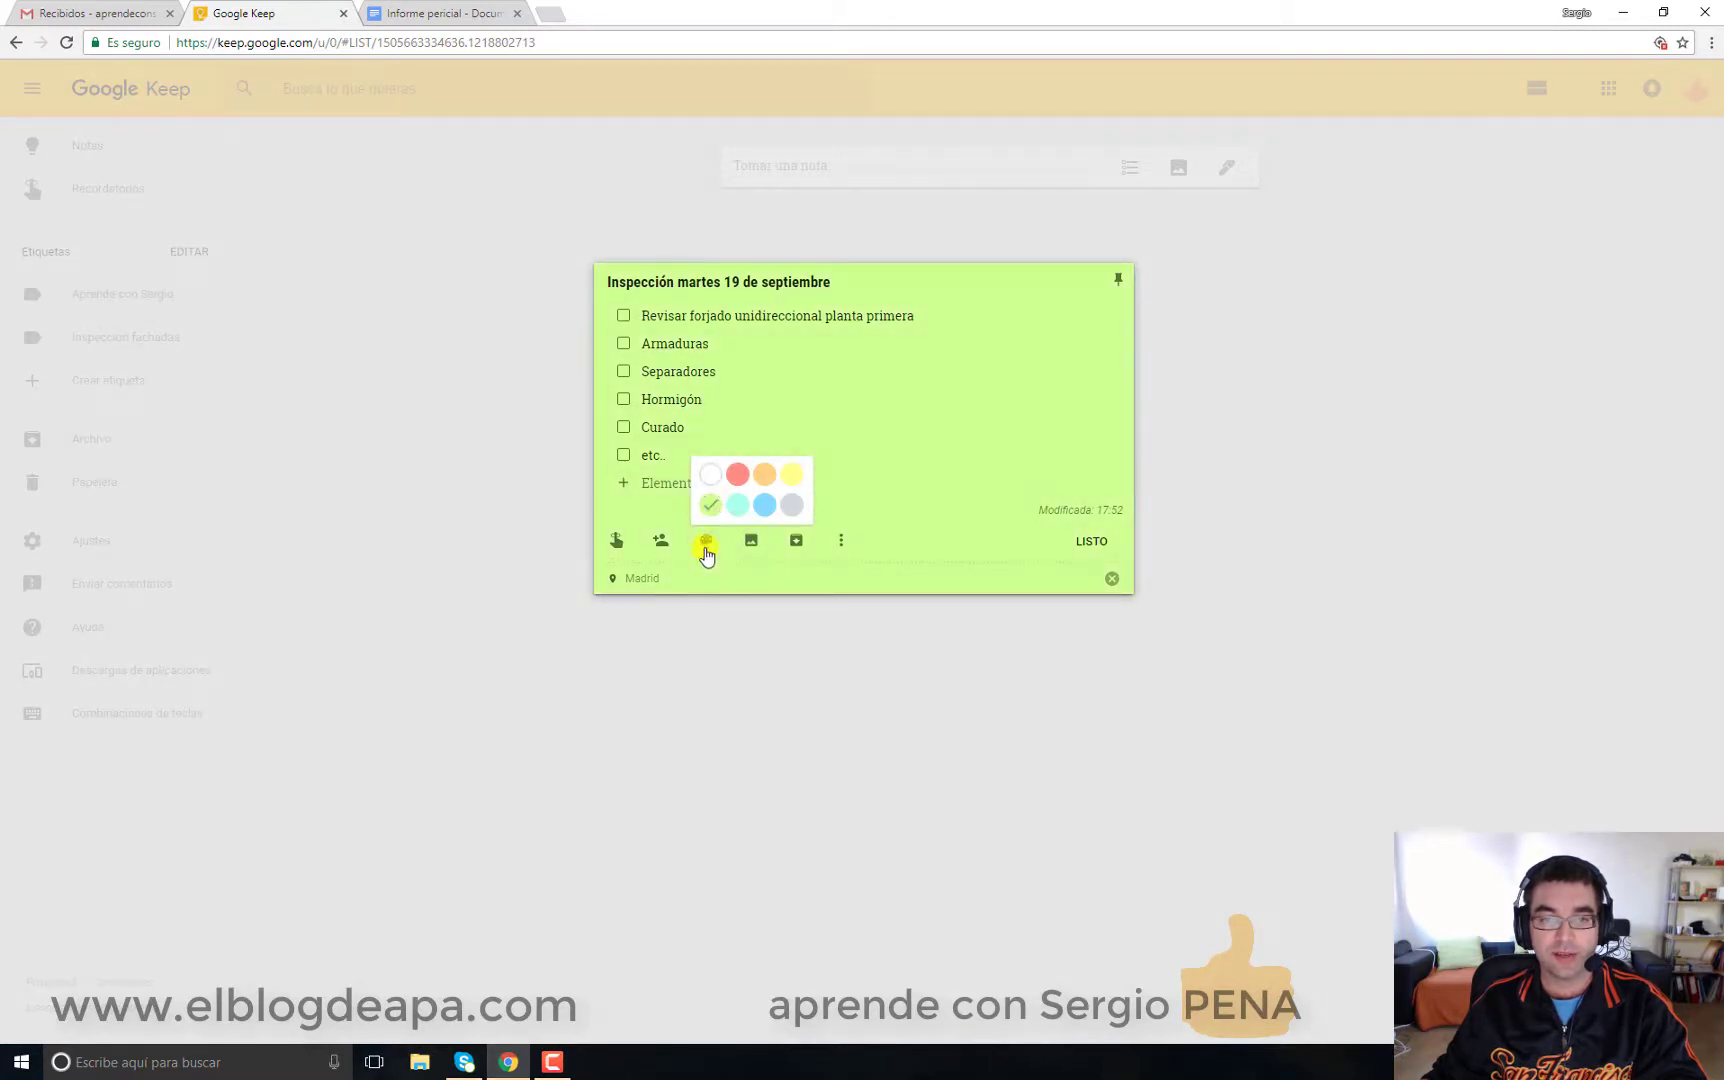
{"action": "left_click", "coordinate": [790, 473]}
{"action": "left_click", "coordinate": [765, 474]}
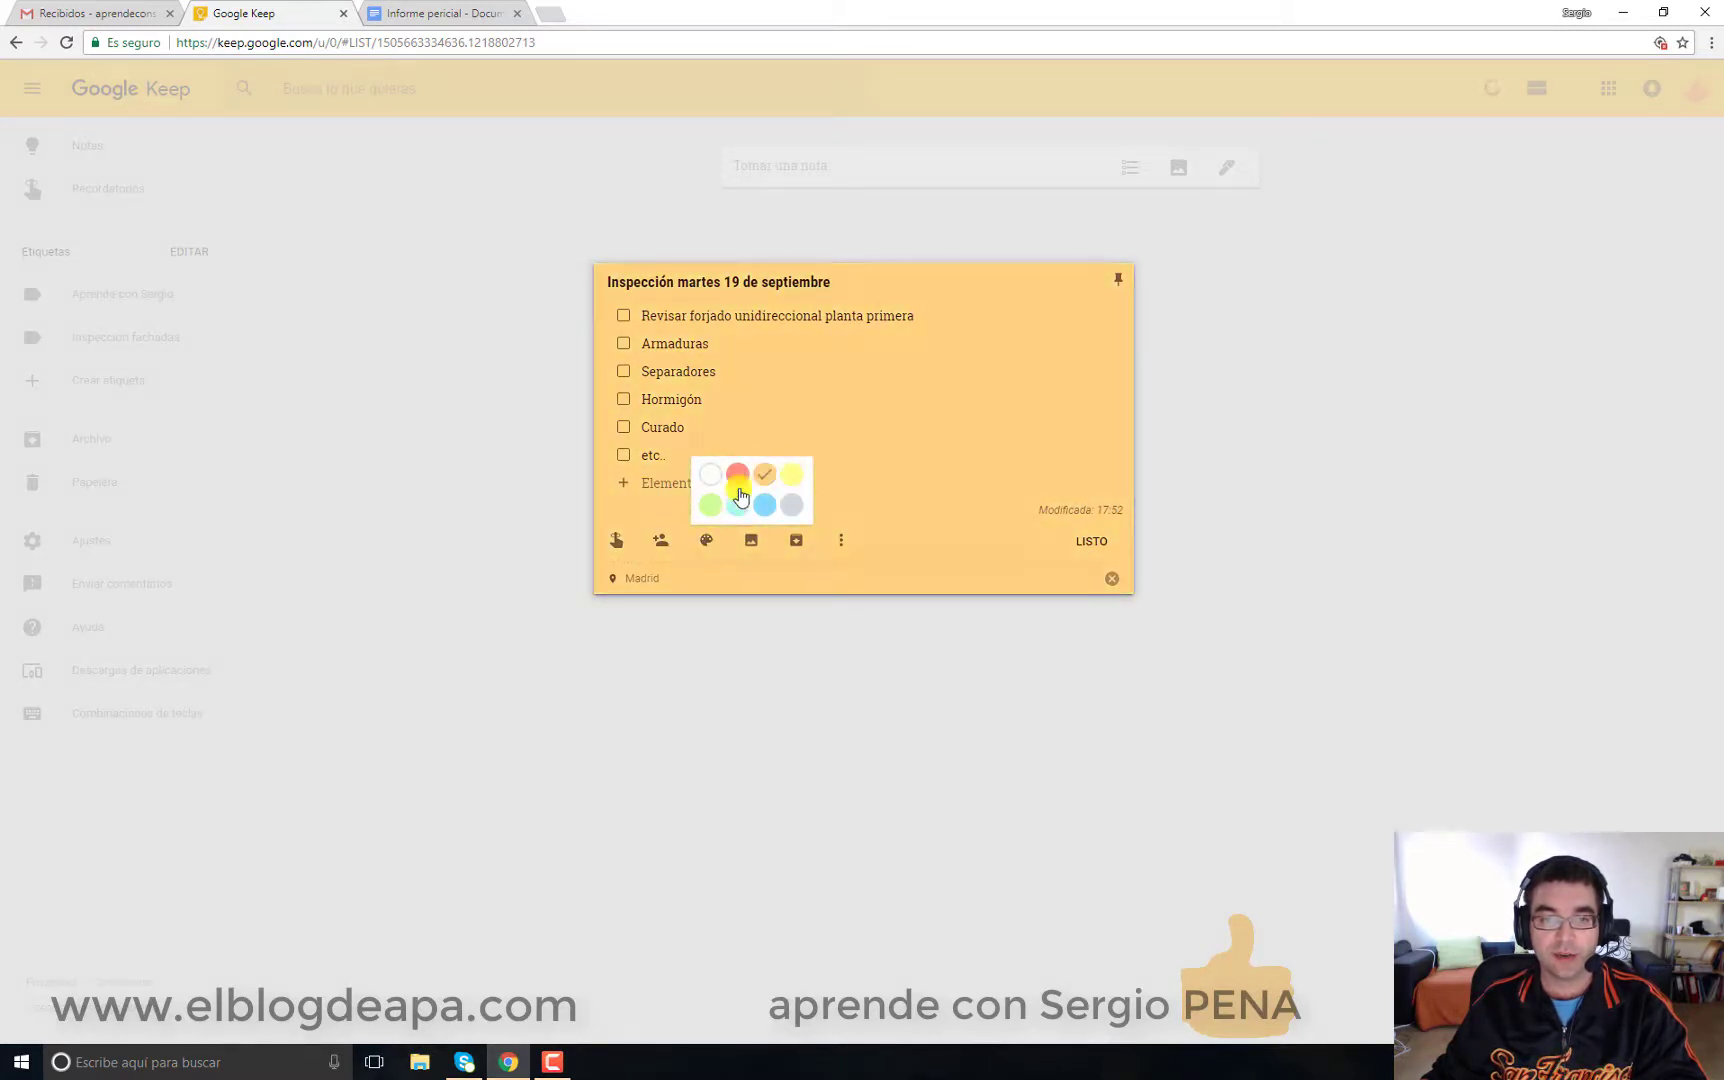
{"action": "left_click", "coordinate": [738, 473]}
{"action": "left_click", "coordinate": [809, 393]}
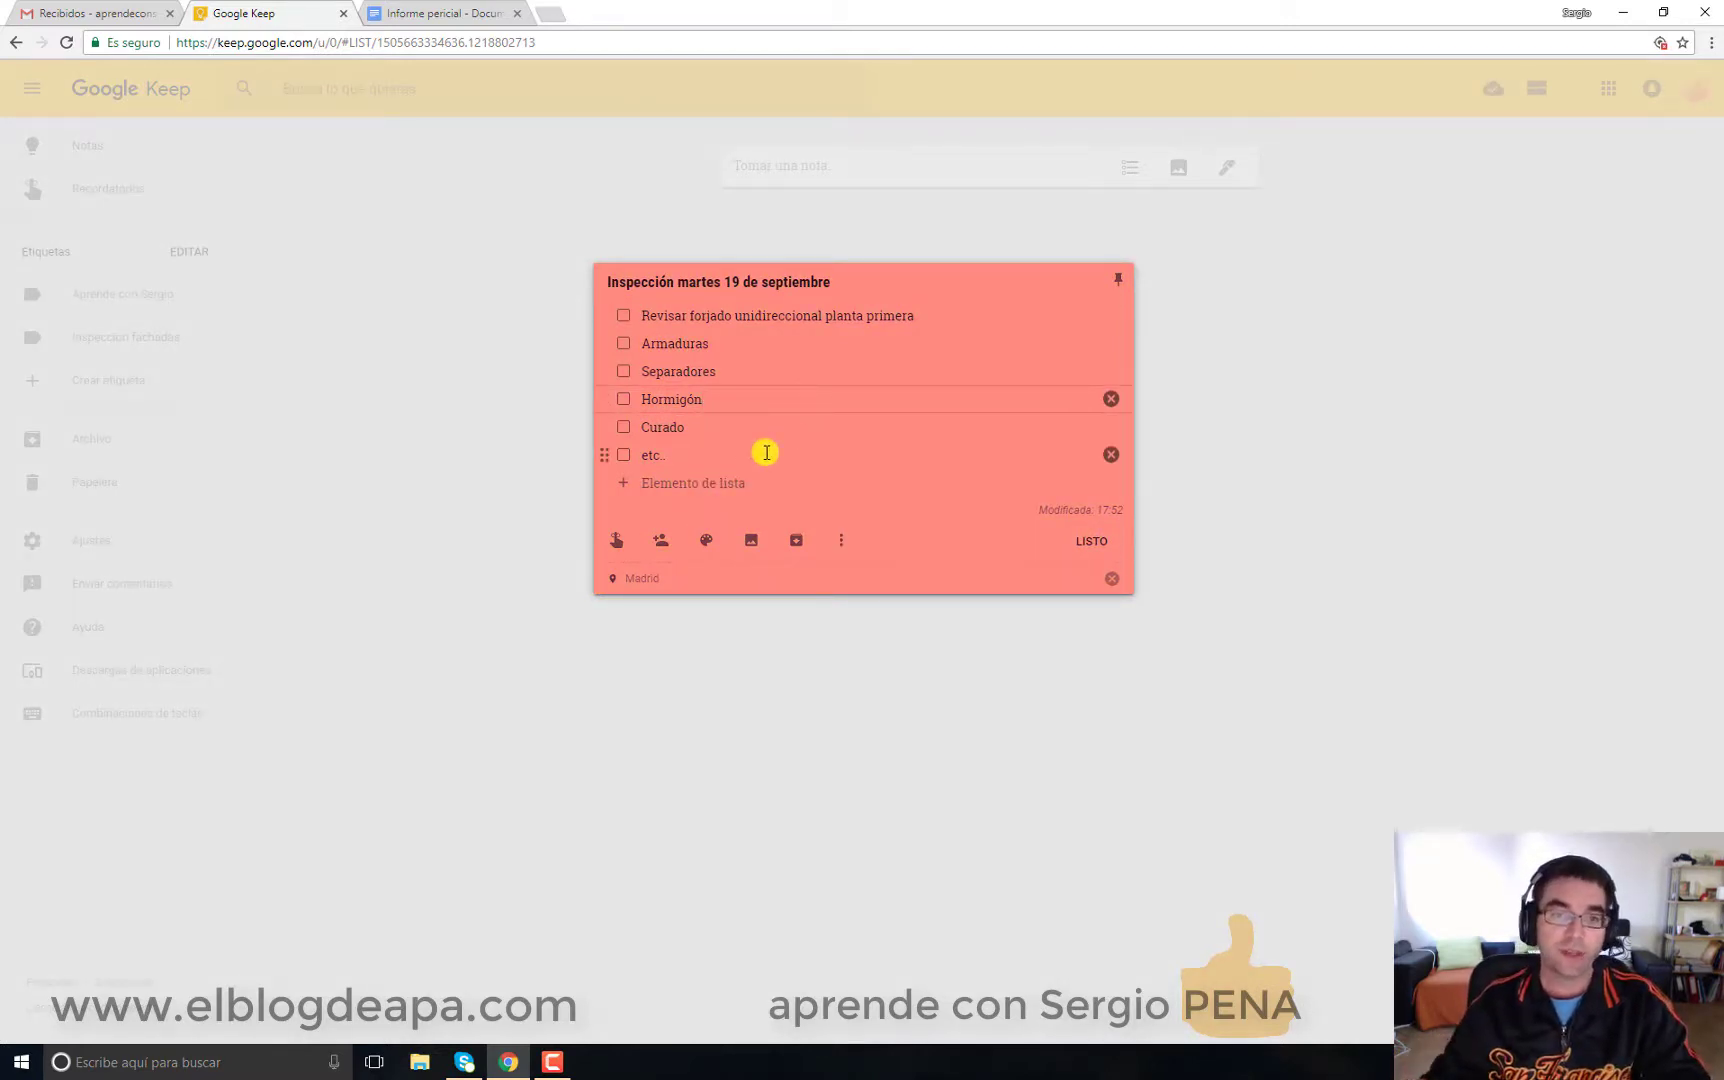
{"action": "left_click", "coordinate": [708, 542]}
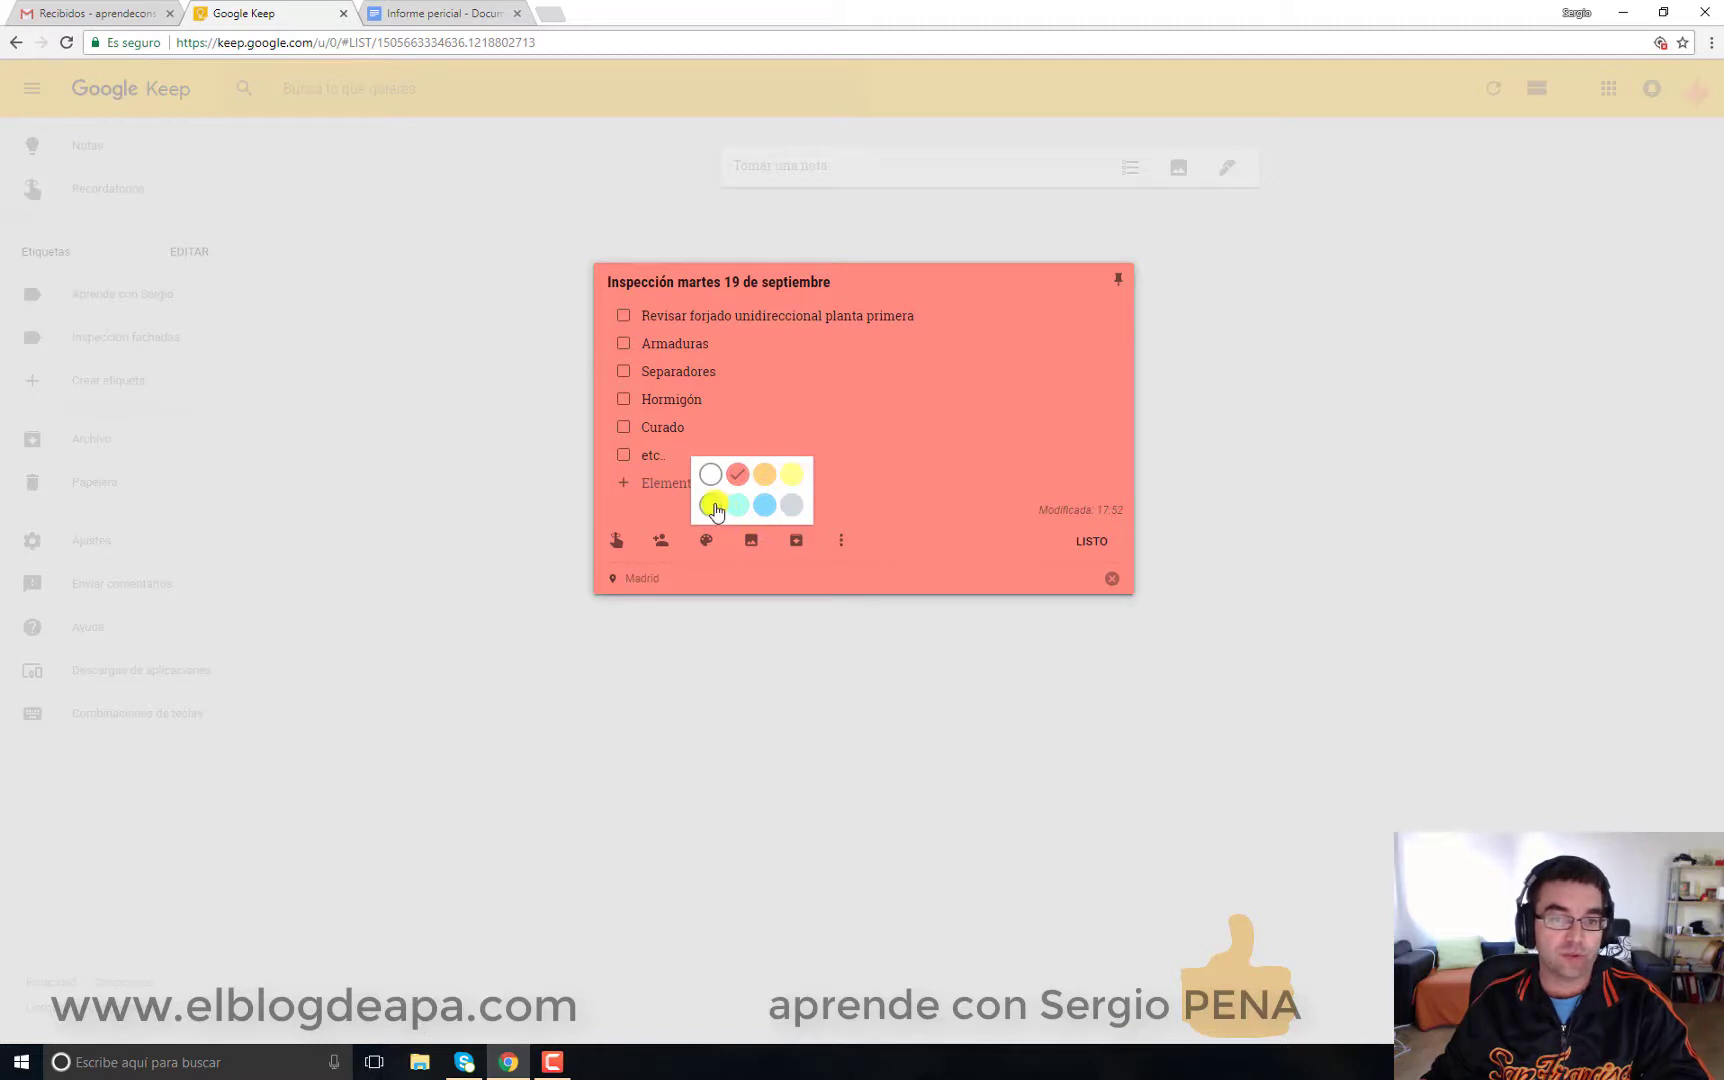
{"action": "left_click", "coordinate": [712, 505]}
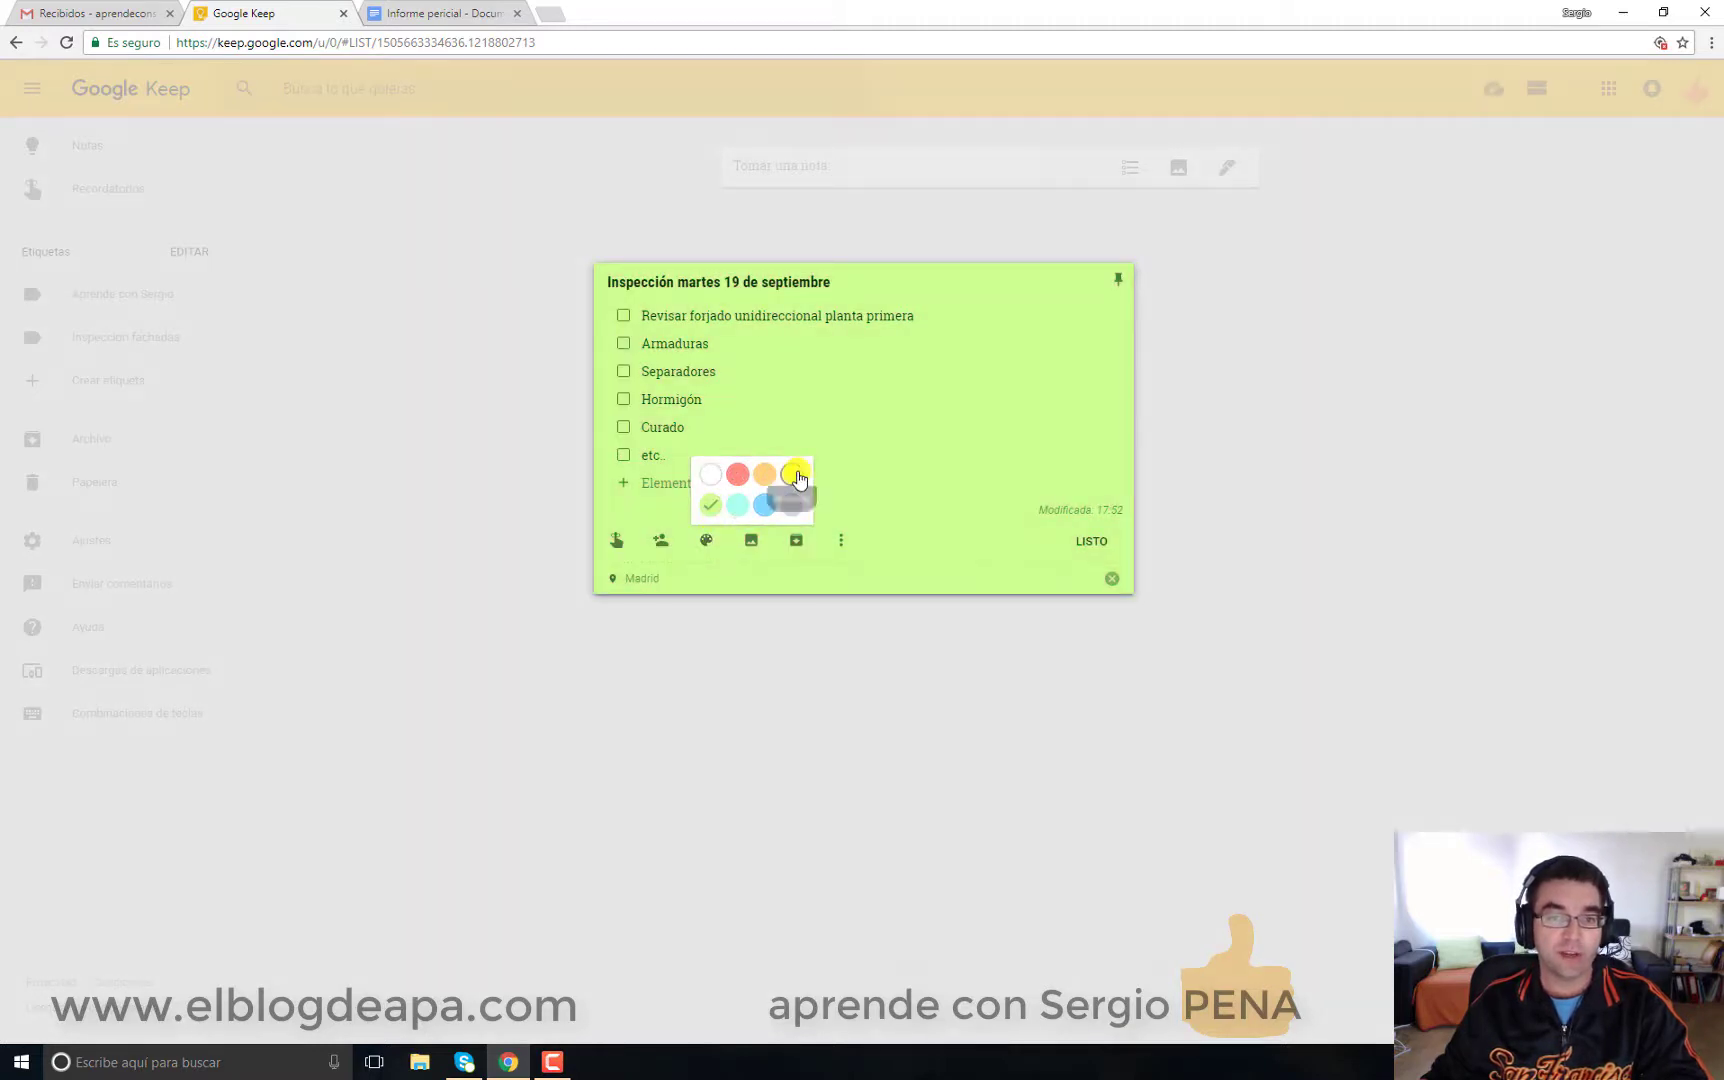
{"action": "left_click", "coordinate": [796, 476]}
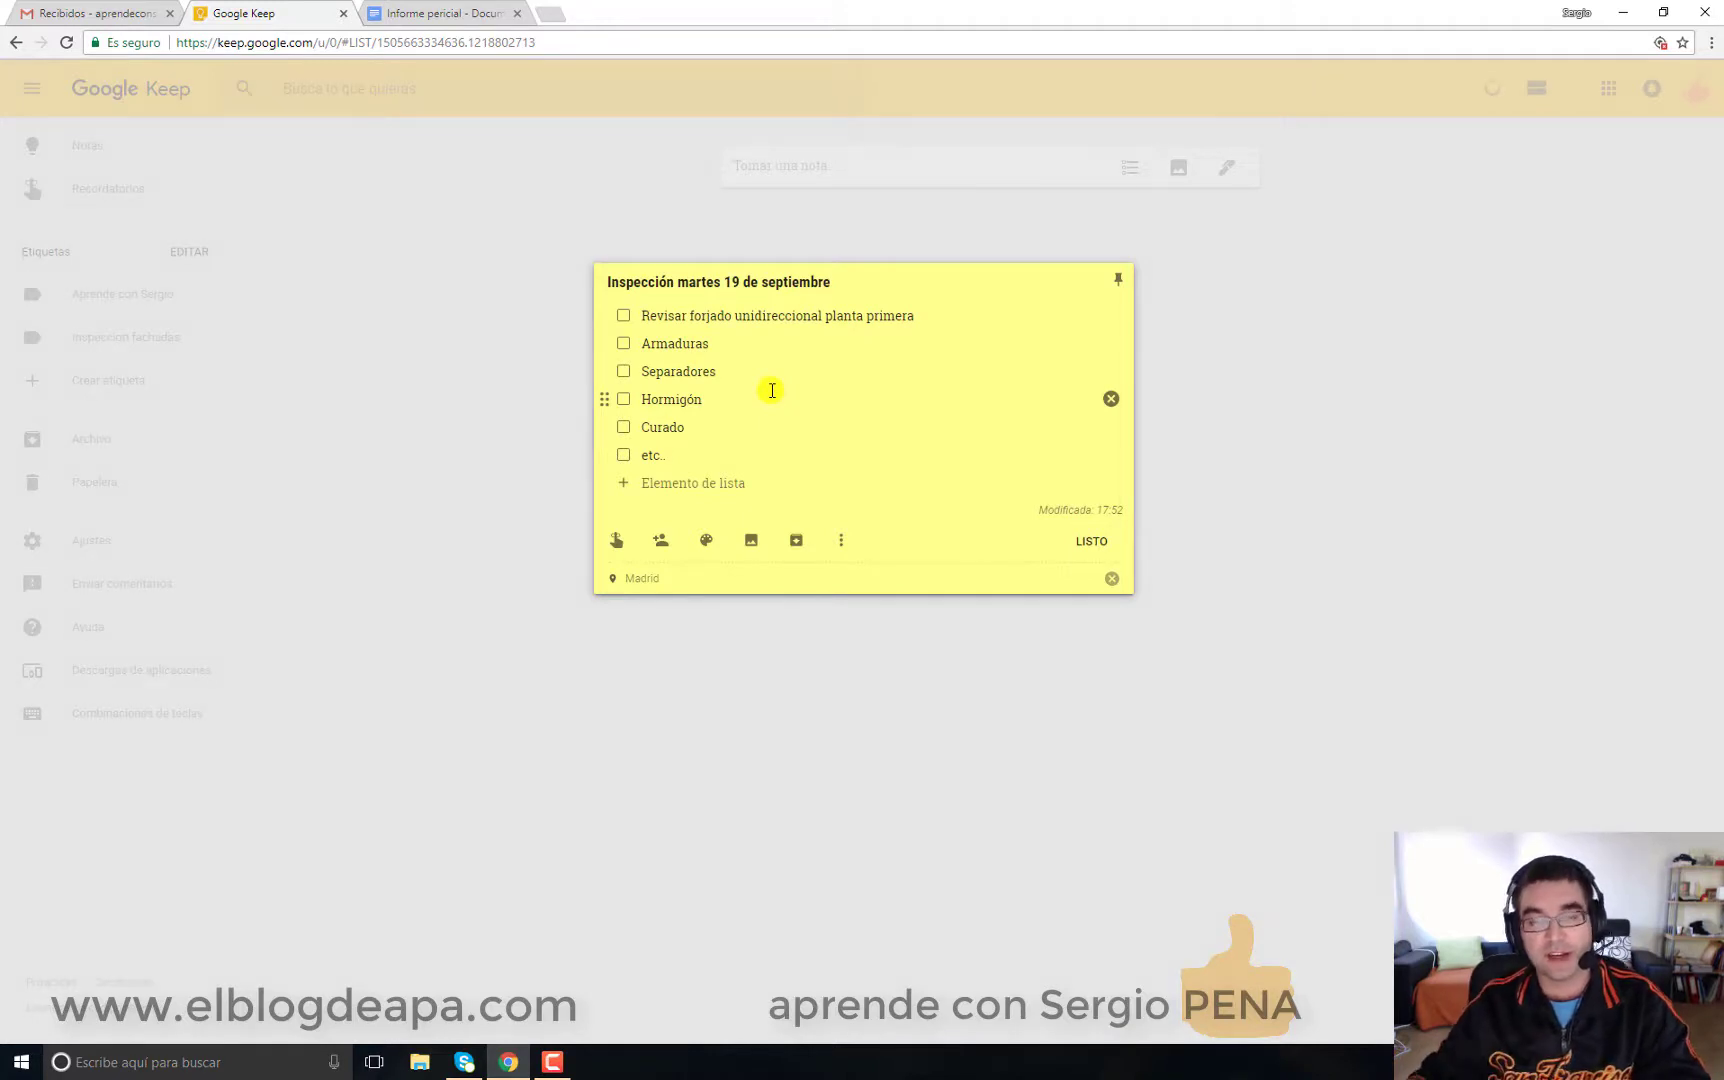
{"action": "mouse_move", "coordinate": [707, 543]}
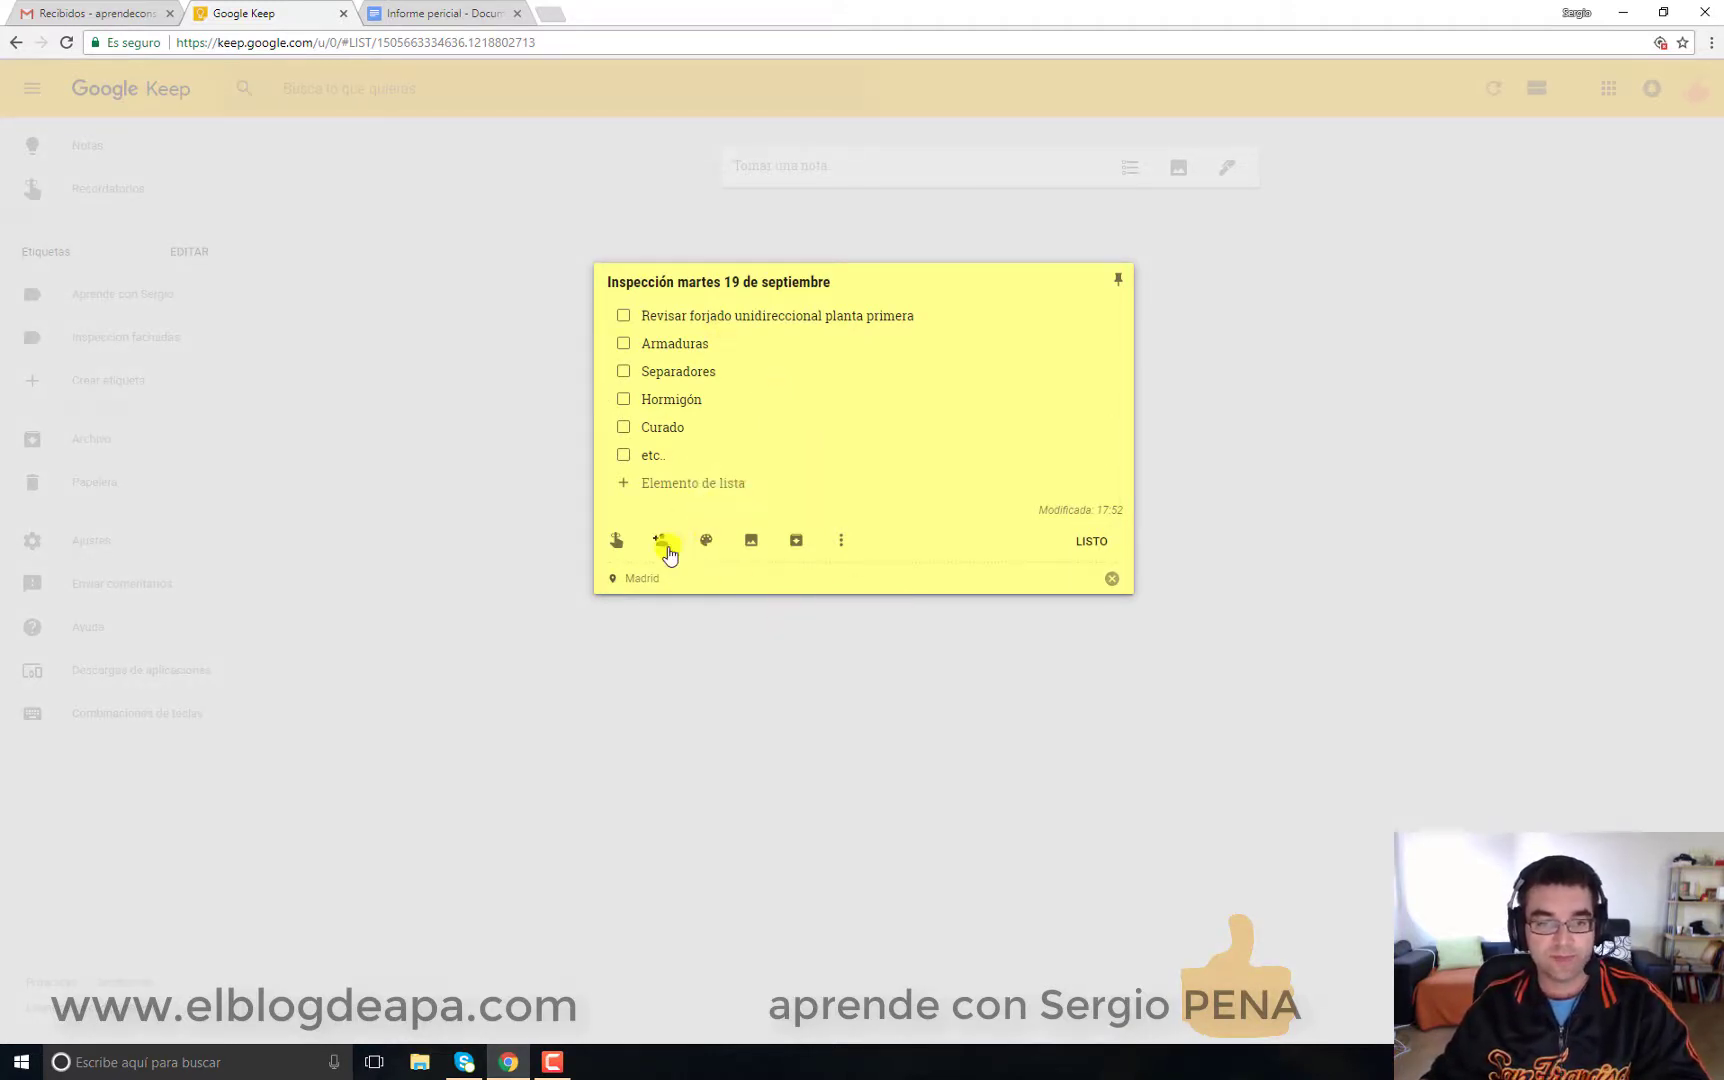
Step: Attach the brick wall photo from the Descargas folder to the note
{"action": "left_click", "coordinate": [751, 542]}
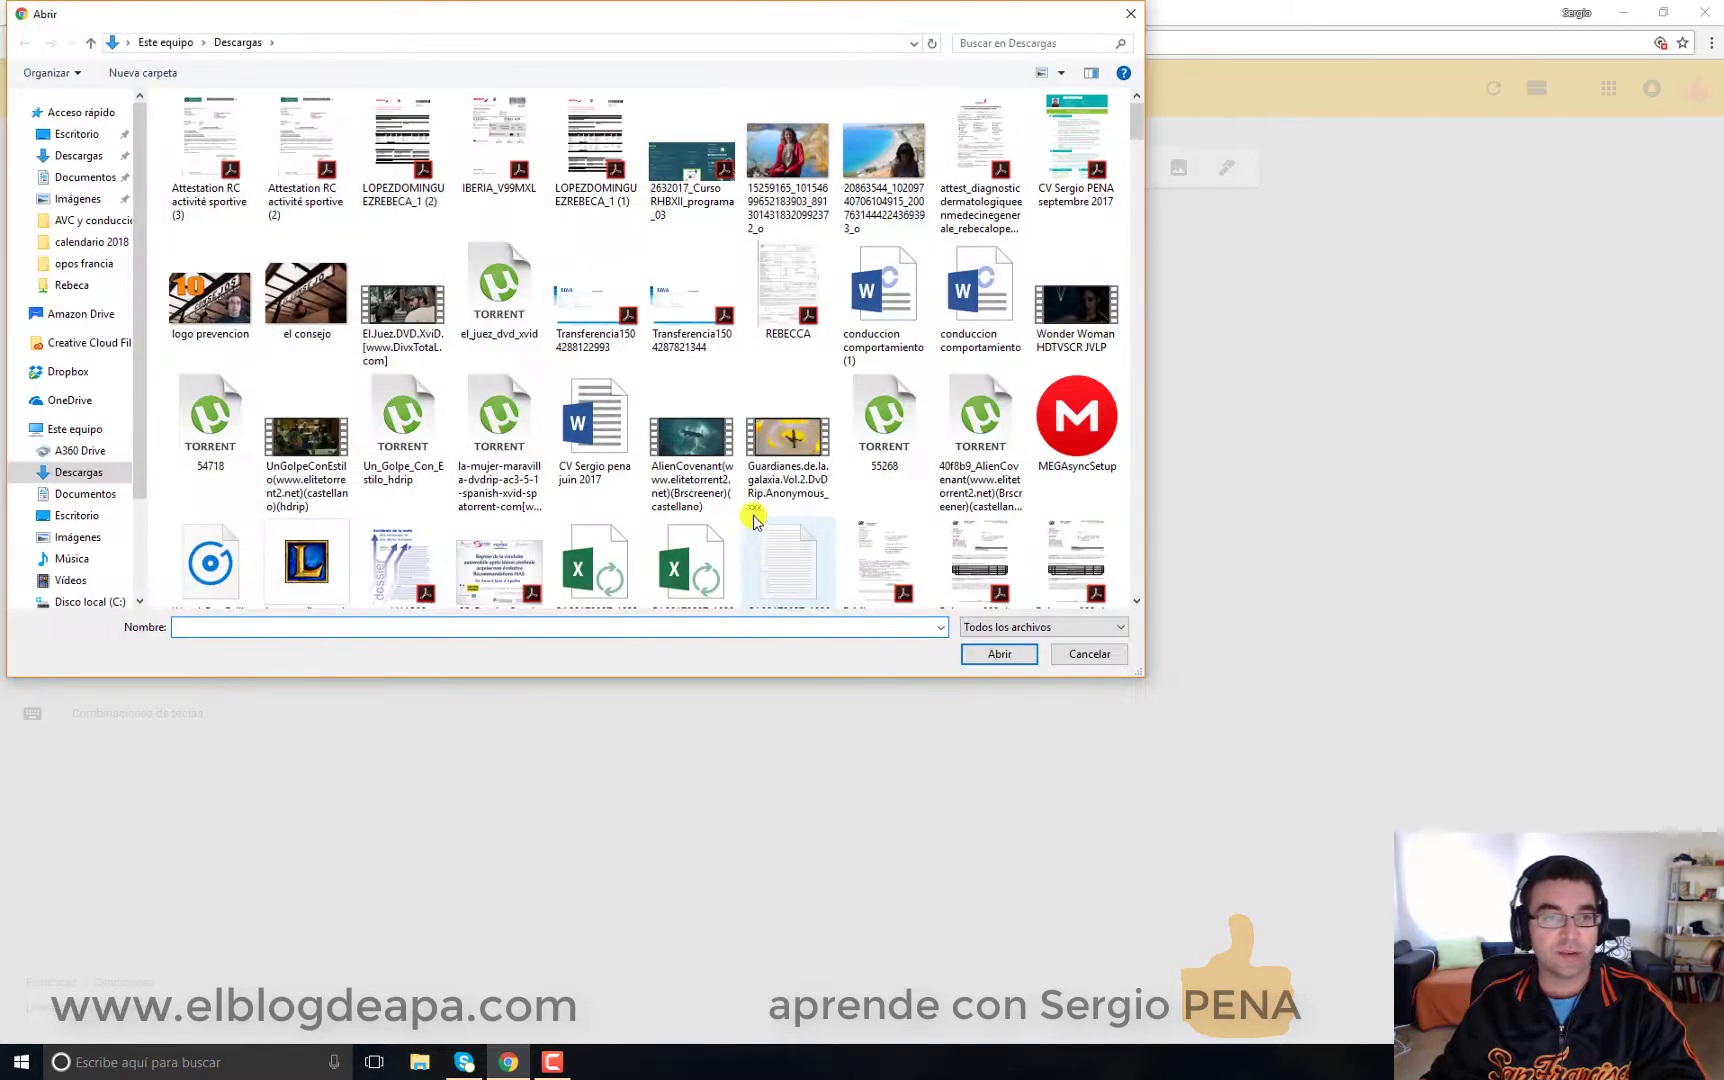
{"action": "left_click_drag", "start_coordinate": [1136, 125], "coordinate": [1117, 535]}
{"action": "scroll", "coordinate": [1105, 578], "scroll_direction": "up", "scroll_amount": 15}
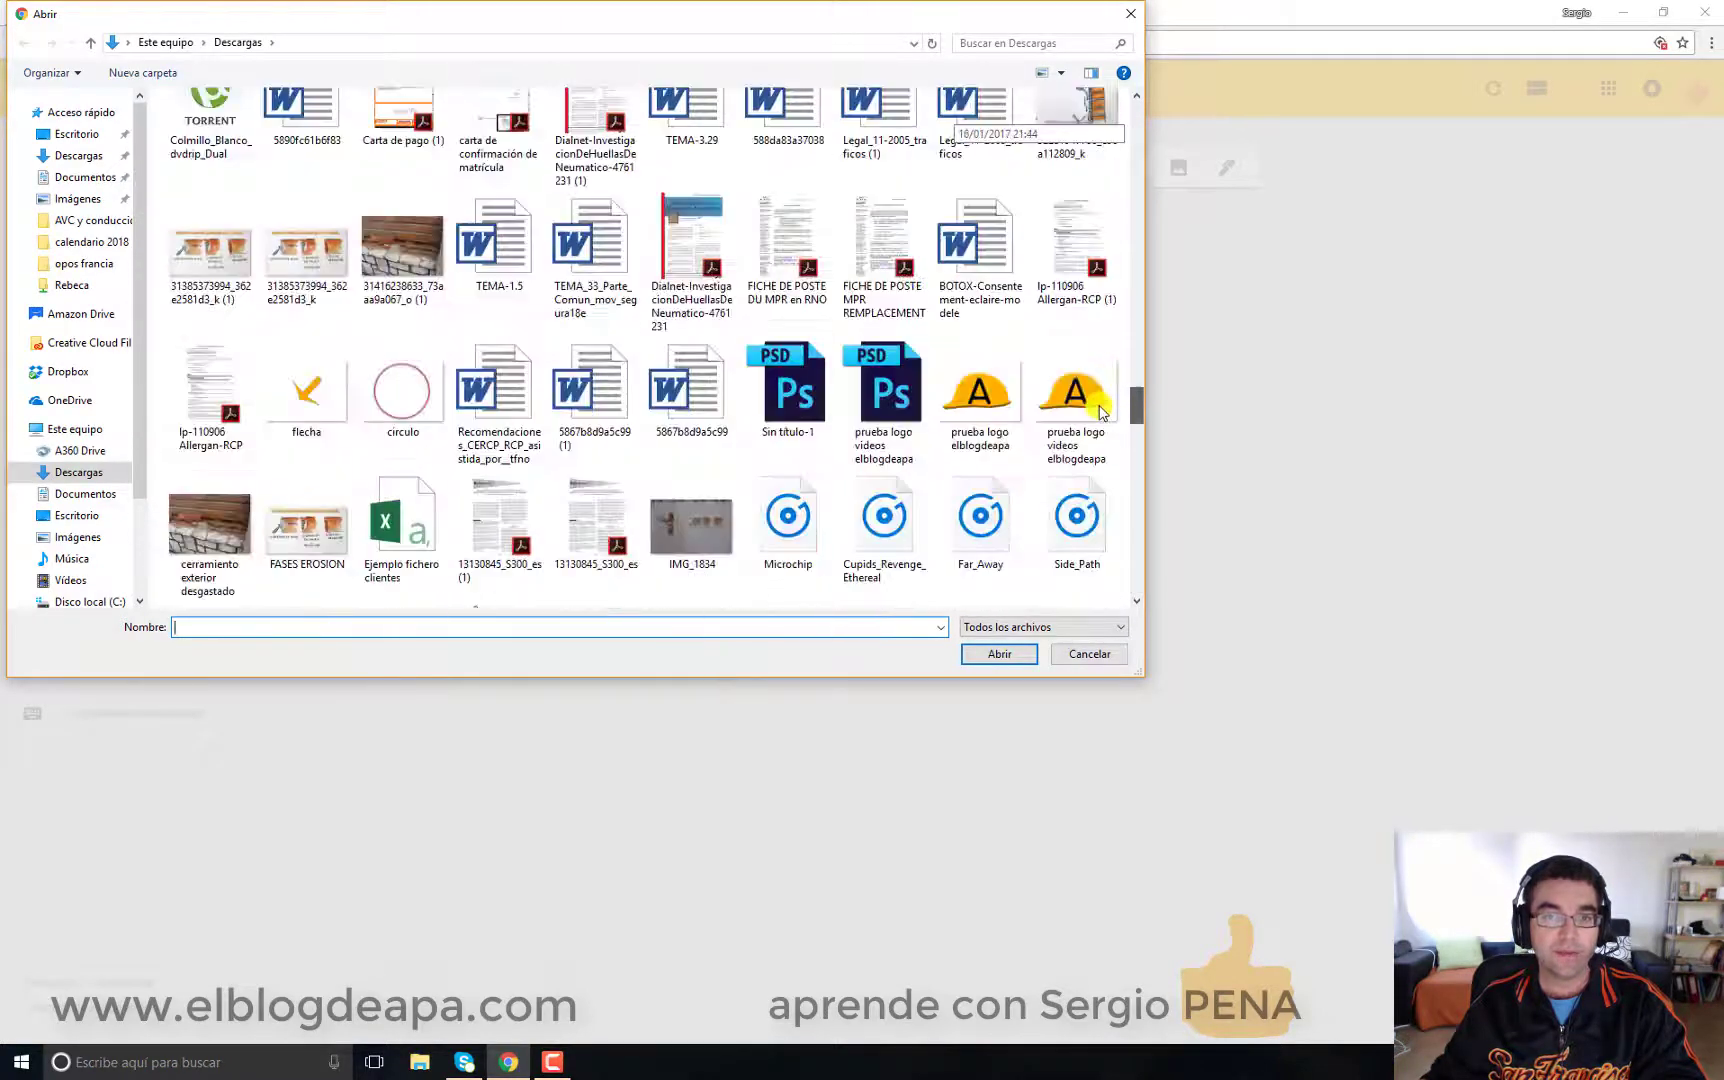
{"action": "scroll", "coordinate": [1095, 385], "scroll_direction": "up", "scroll_amount": 1}
{"action": "scroll", "coordinate": [1095, 385], "scroll_direction": "down", "scroll_amount": 4}
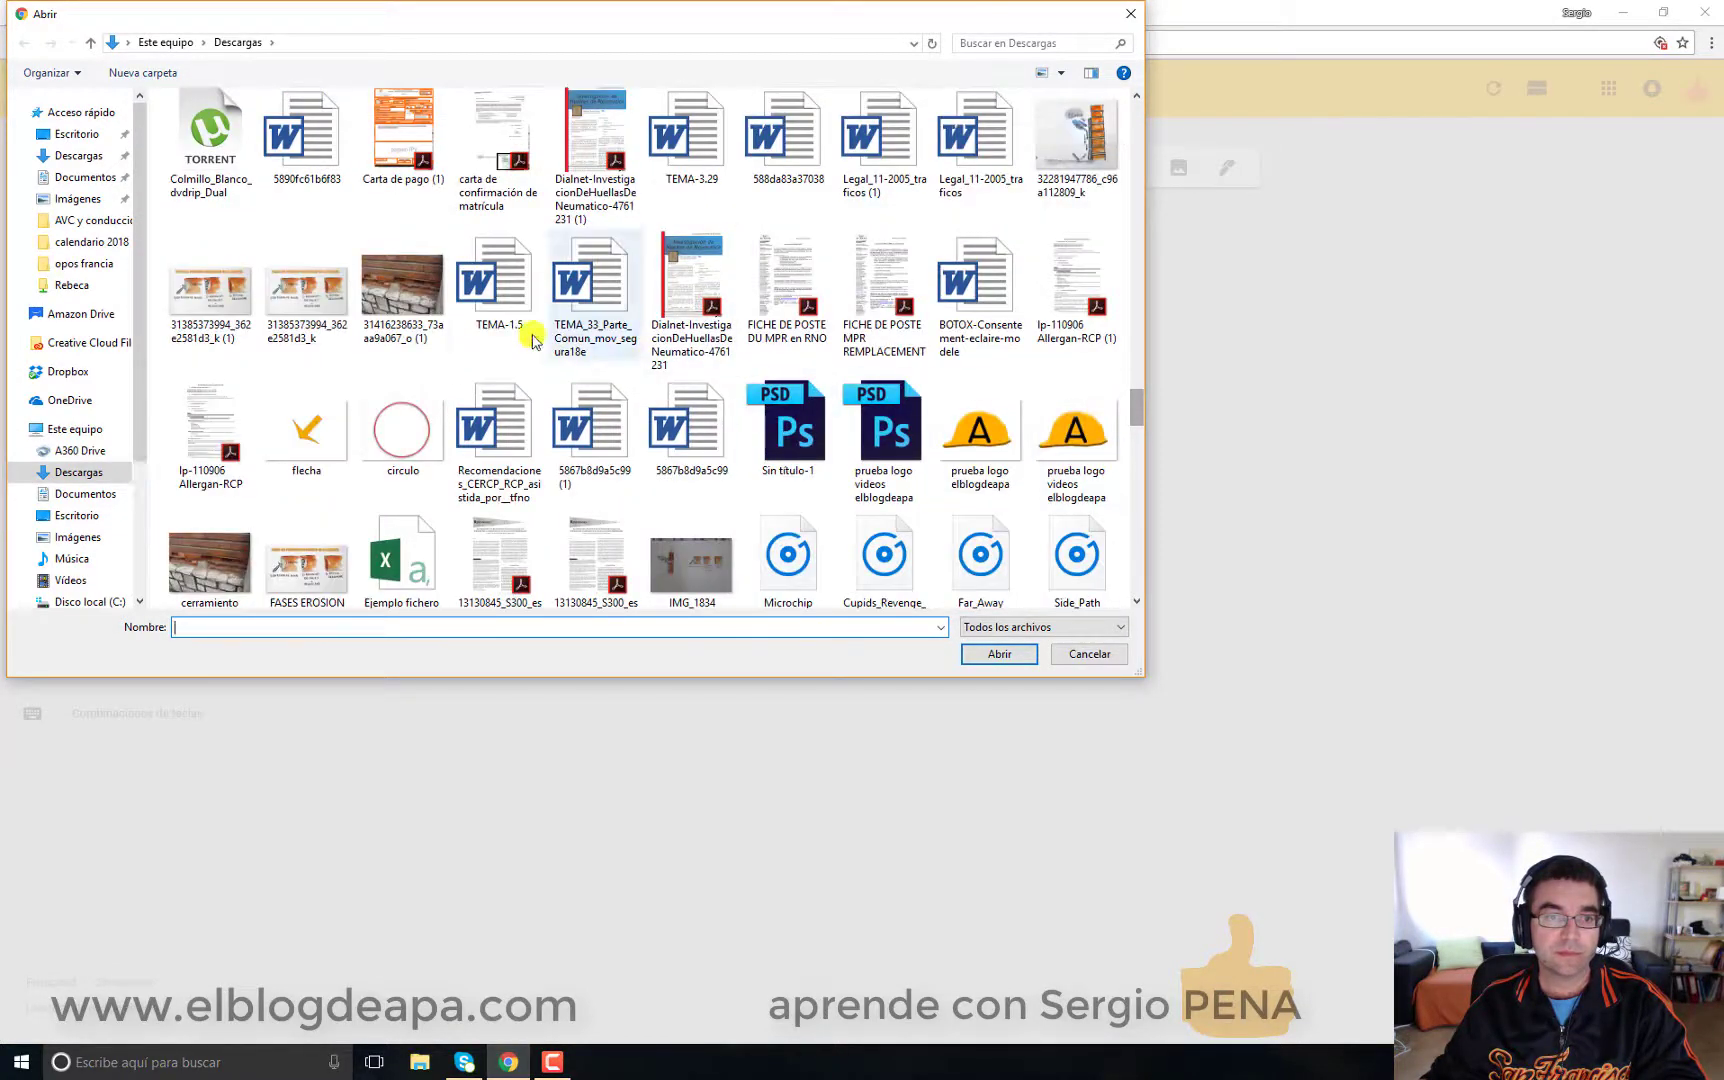
{"action": "left_click", "coordinate": [406, 297]}
{"action": "left_click", "coordinate": [999, 654]}
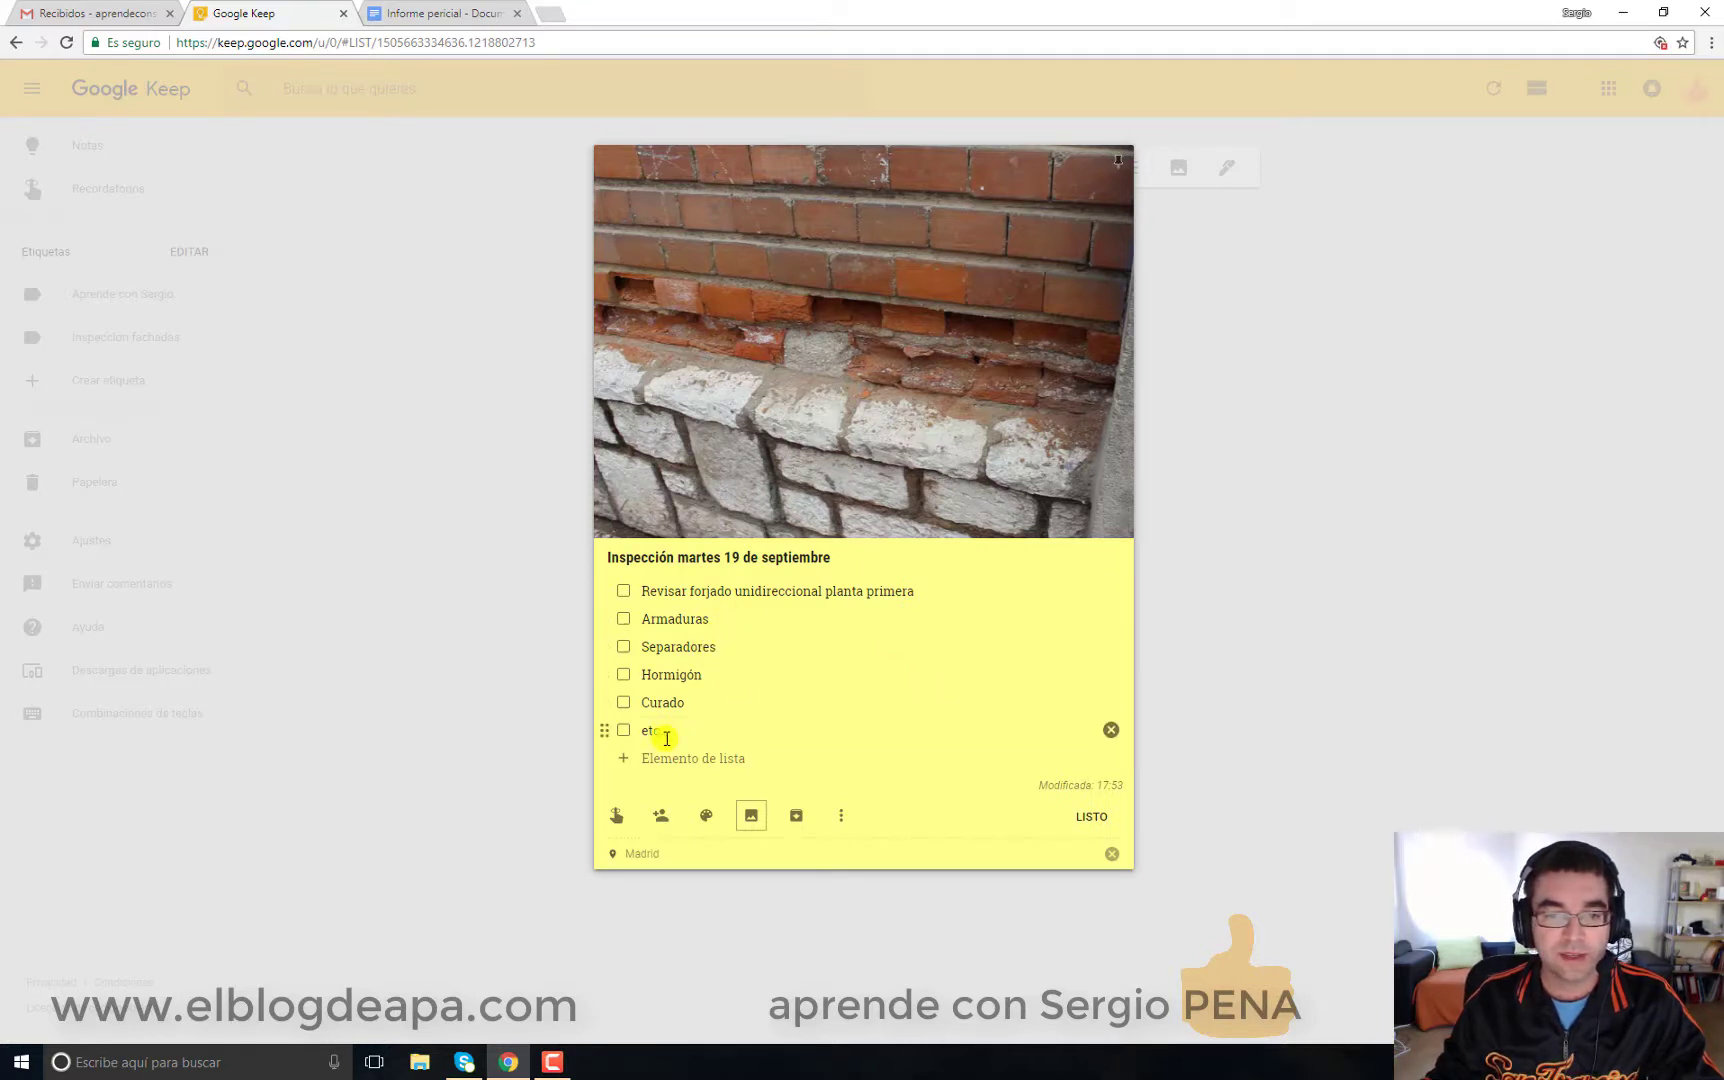
Step: Replace the 'etc..' item with 'Alcance desgaste' and the first item with 'Causas', then close the note
{"action": "left_click_drag", "start_coordinate": [668, 731], "coordinate": [568, 738]}
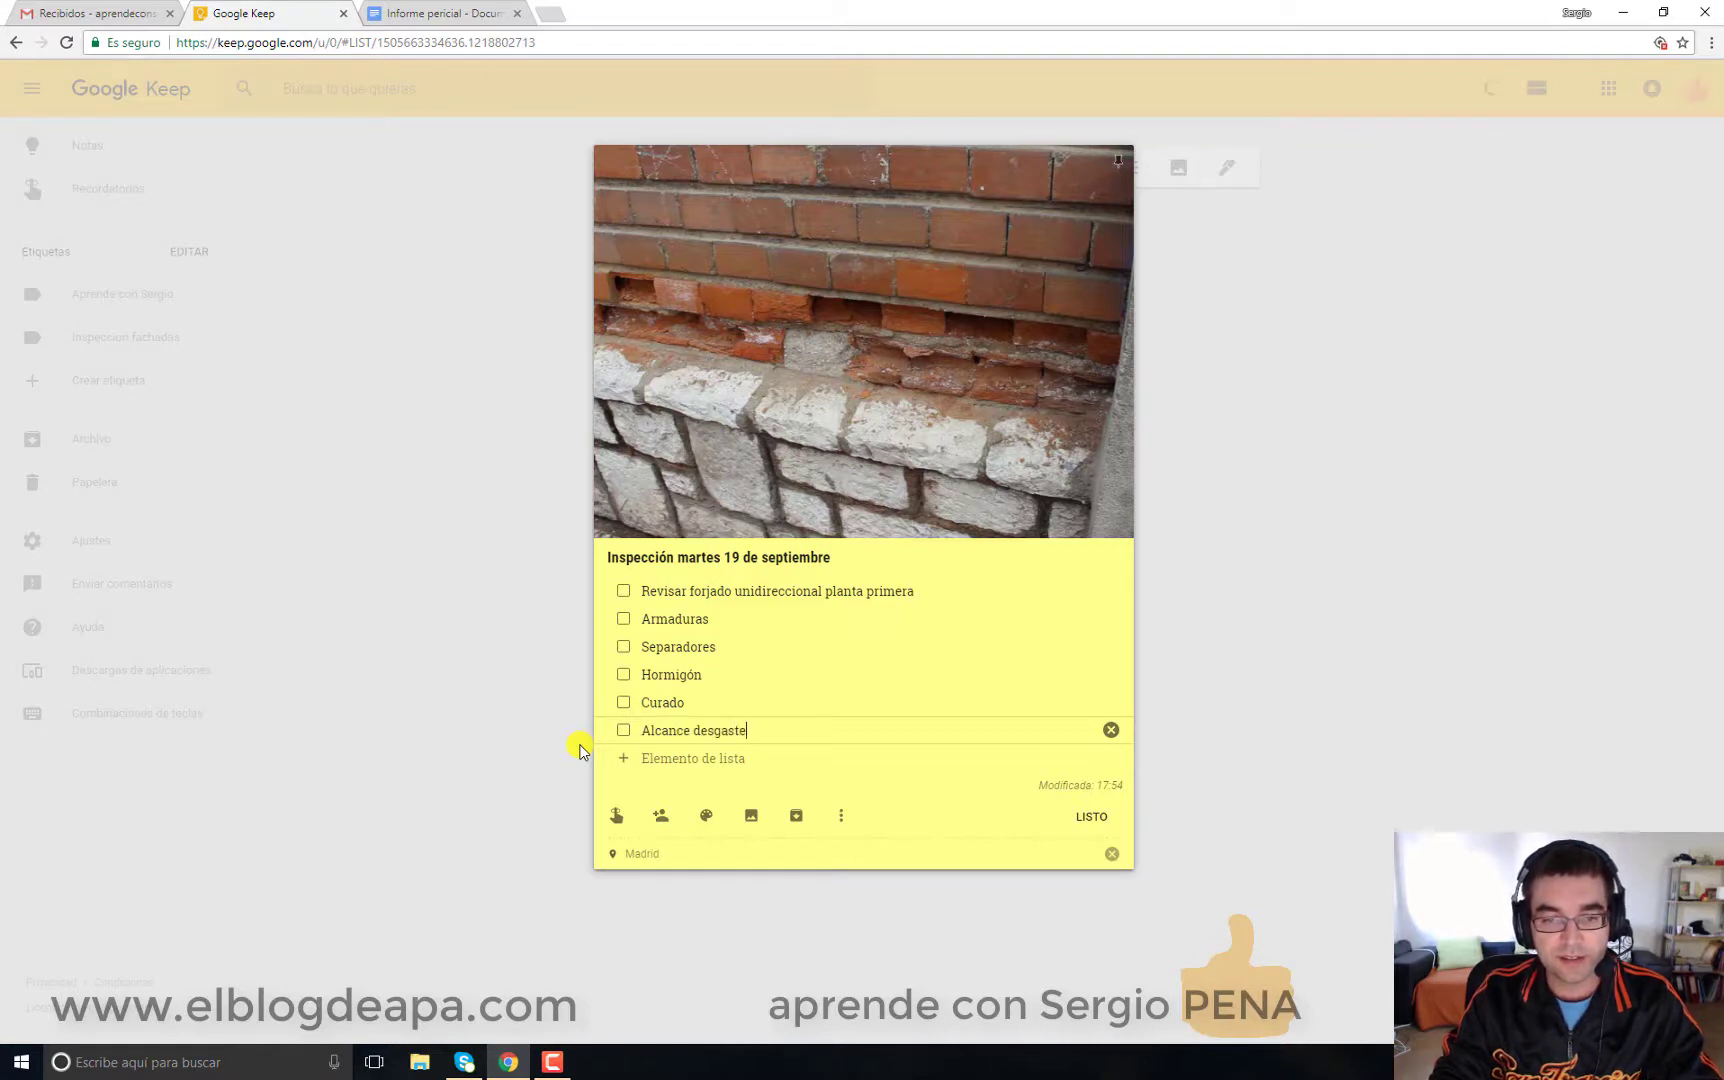
{"action": "left_click_drag", "start_coordinate": [745, 618], "coordinate": [557, 617]}
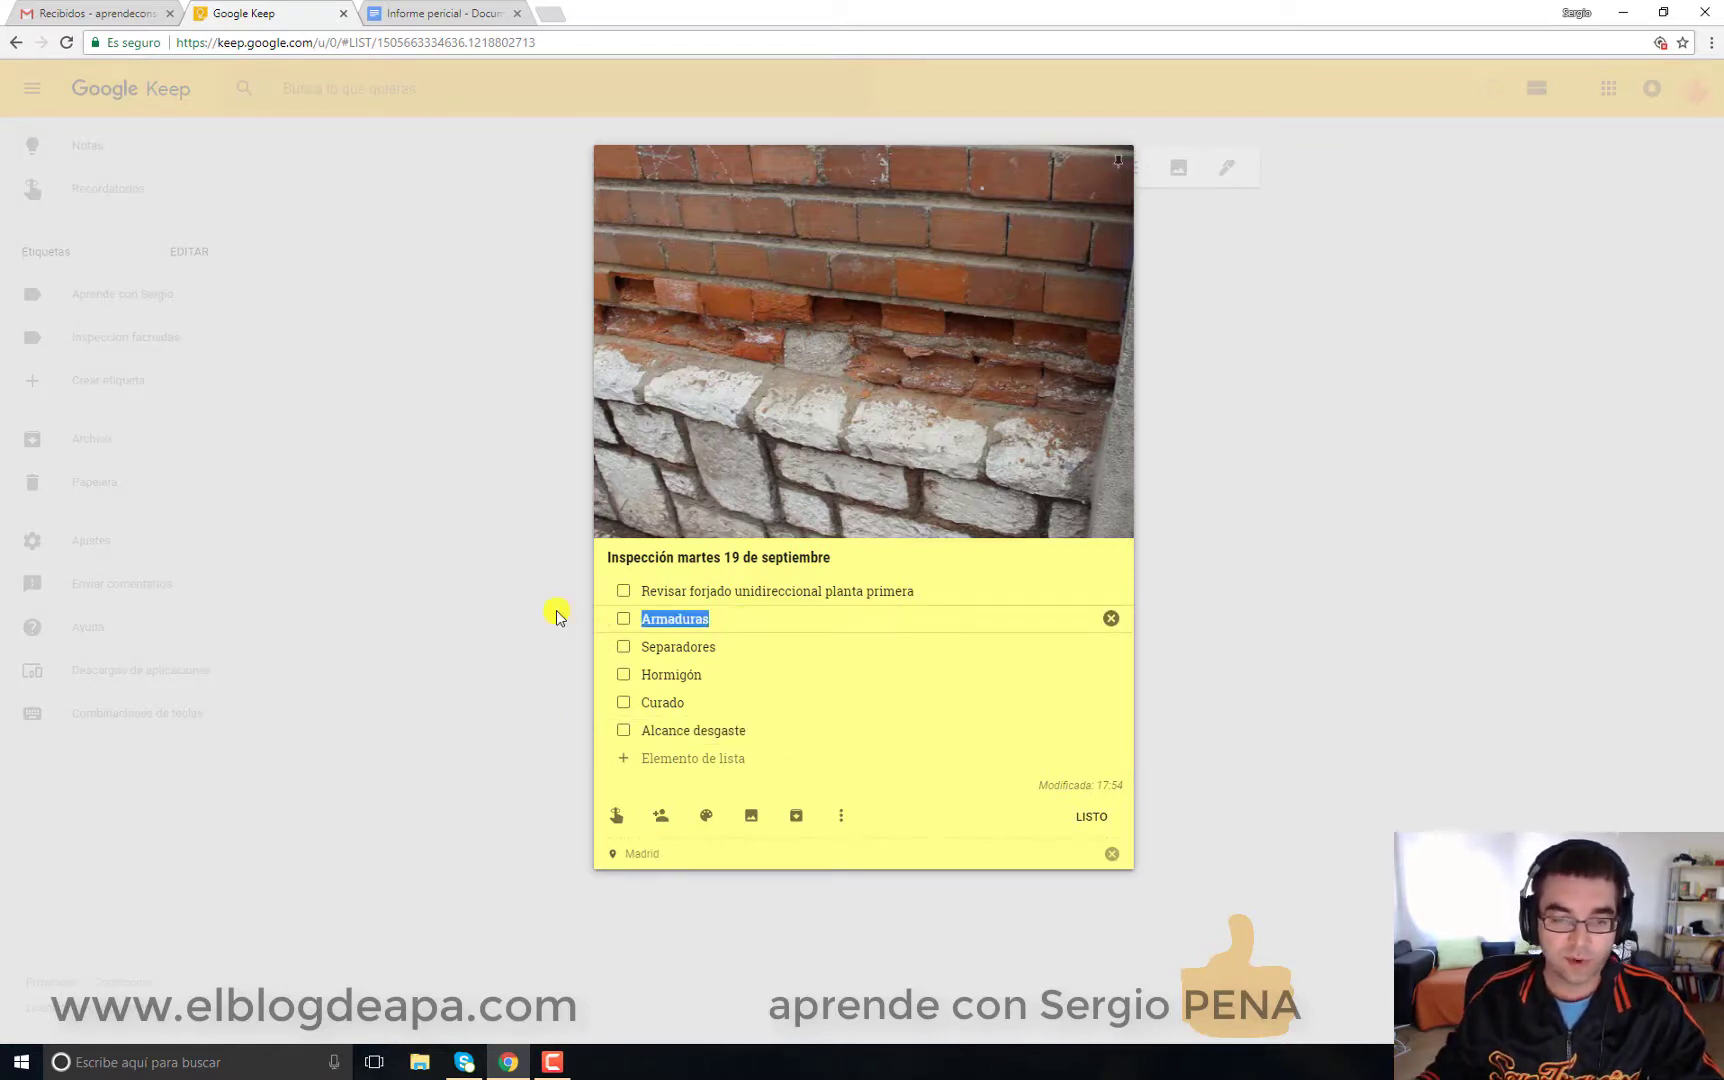
{"action": "left_click_drag", "start_coordinate": [947, 590], "coordinate": [608, 590]}
{"action": "type", "text": "Causas"}
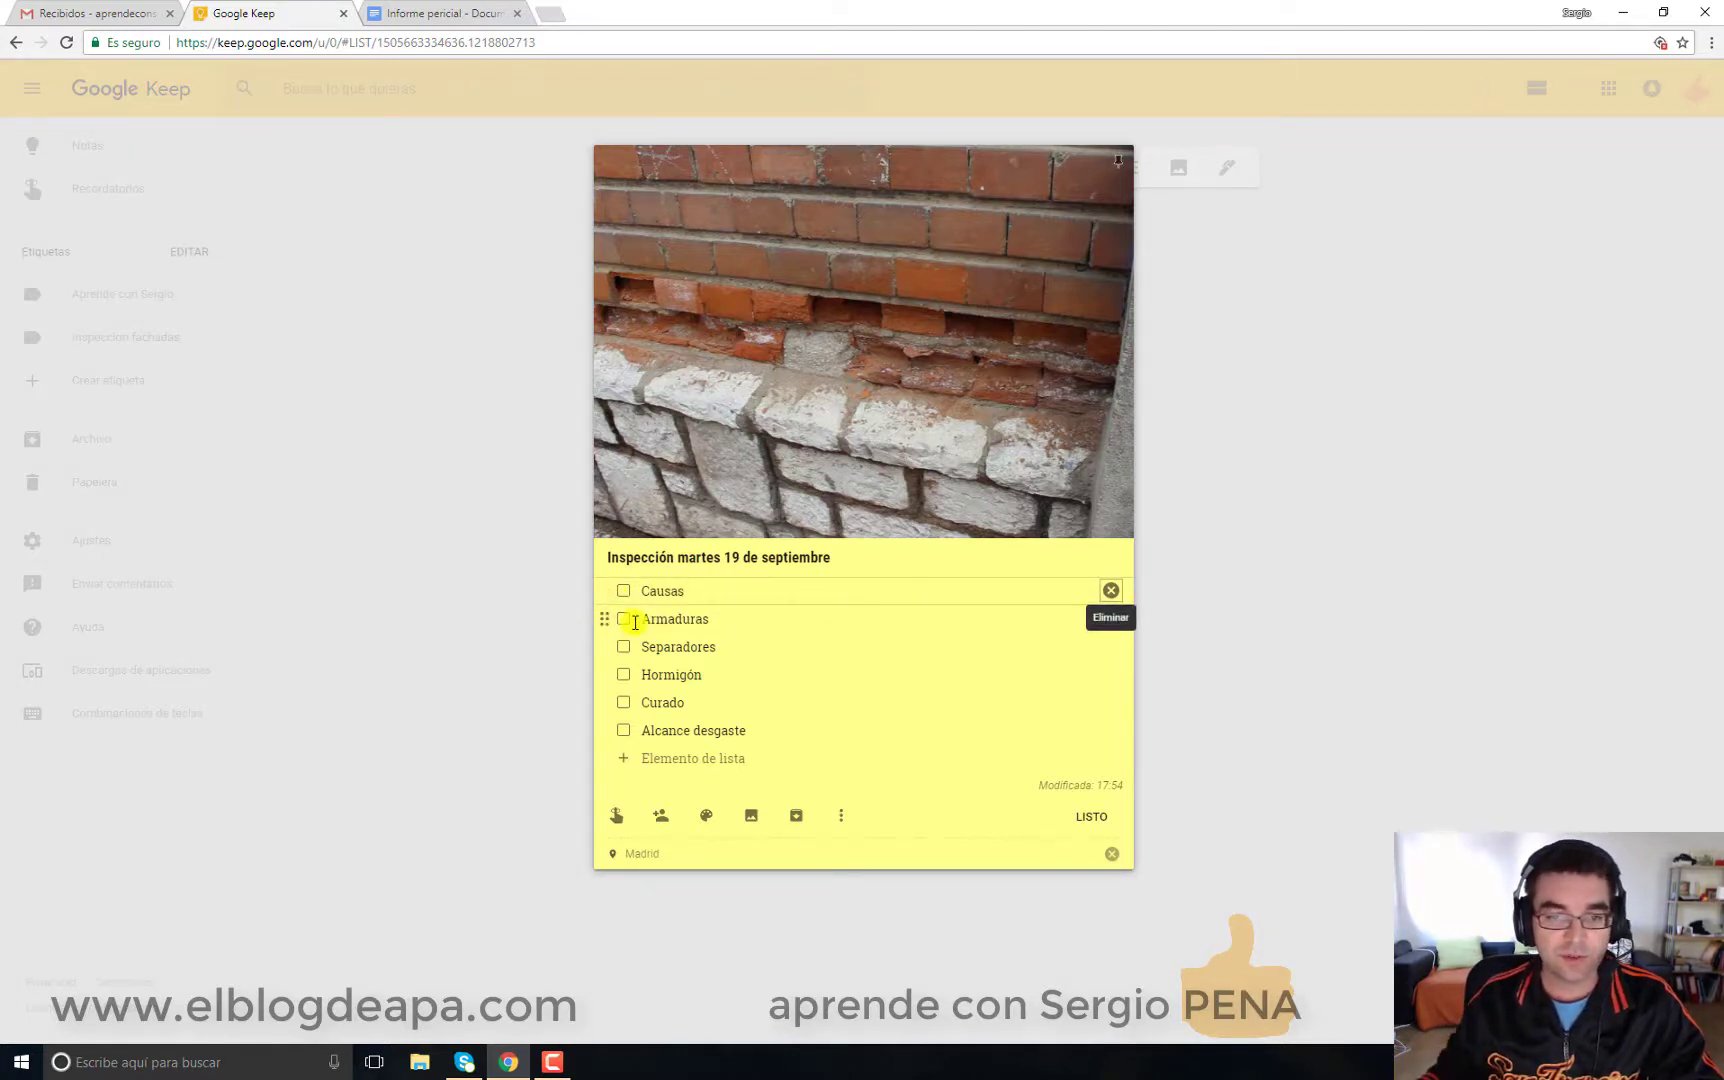
{"action": "left_click", "coordinate": [635, 624]}
{"action": "left_click", "coordinate": [786, 684]}
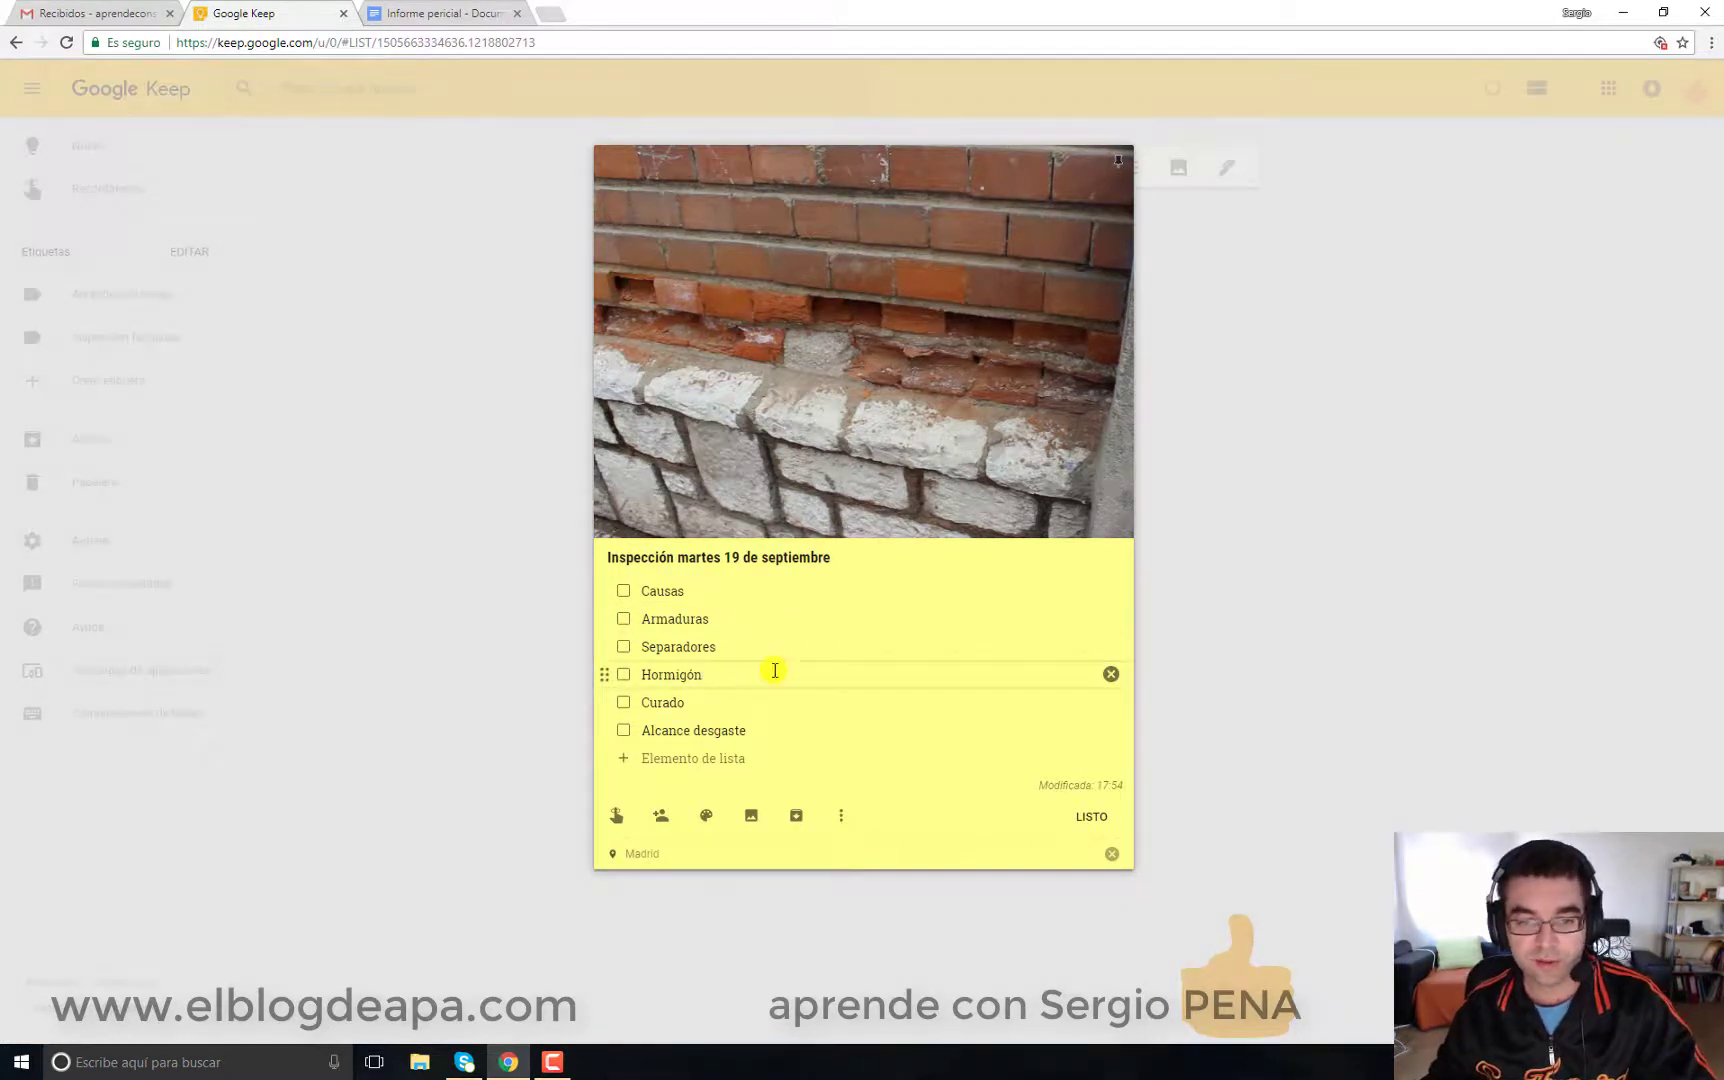
{"action": "left_click", "coordinate": [767, 706]}
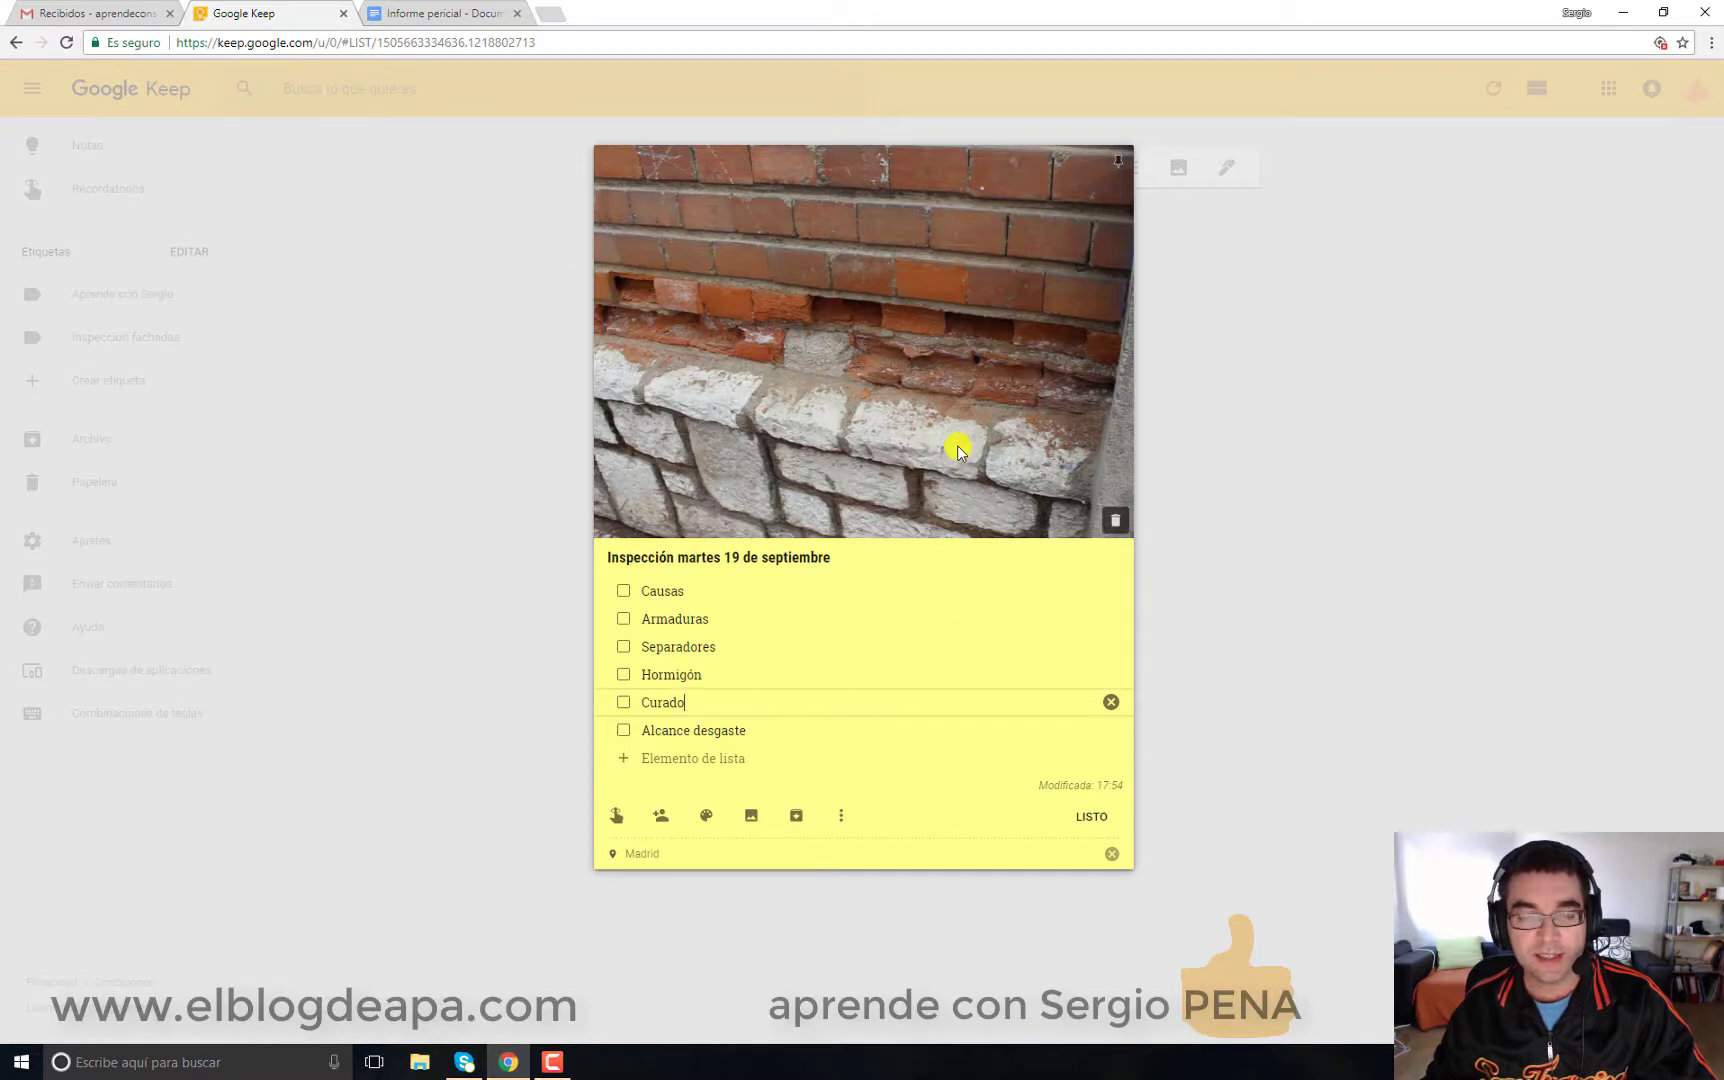
{"action": "left_click", "coordinate": [1091, 817]}
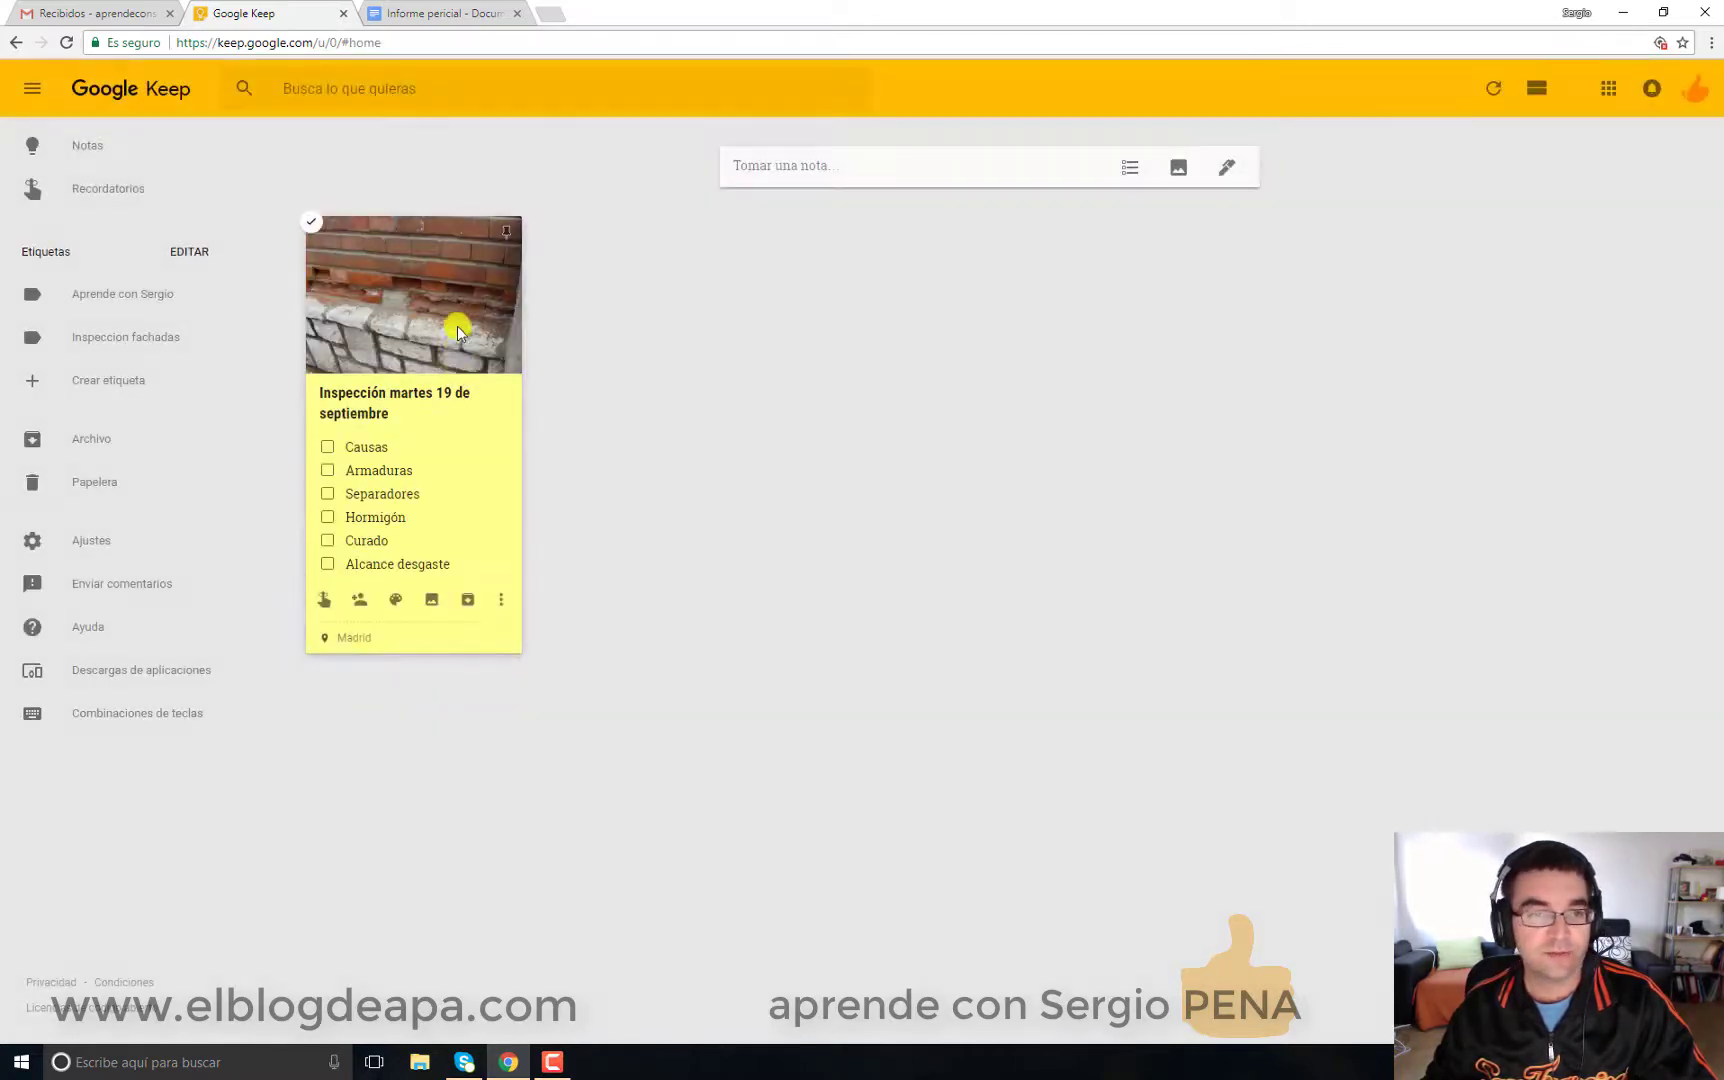
Step: Reopen the inspection note and open its brick wall photo in the drawing editor
{"action": "left_click", "coordinate": [457, 320]}
{"action": "left_click", "coordinate": [1012, 310]}
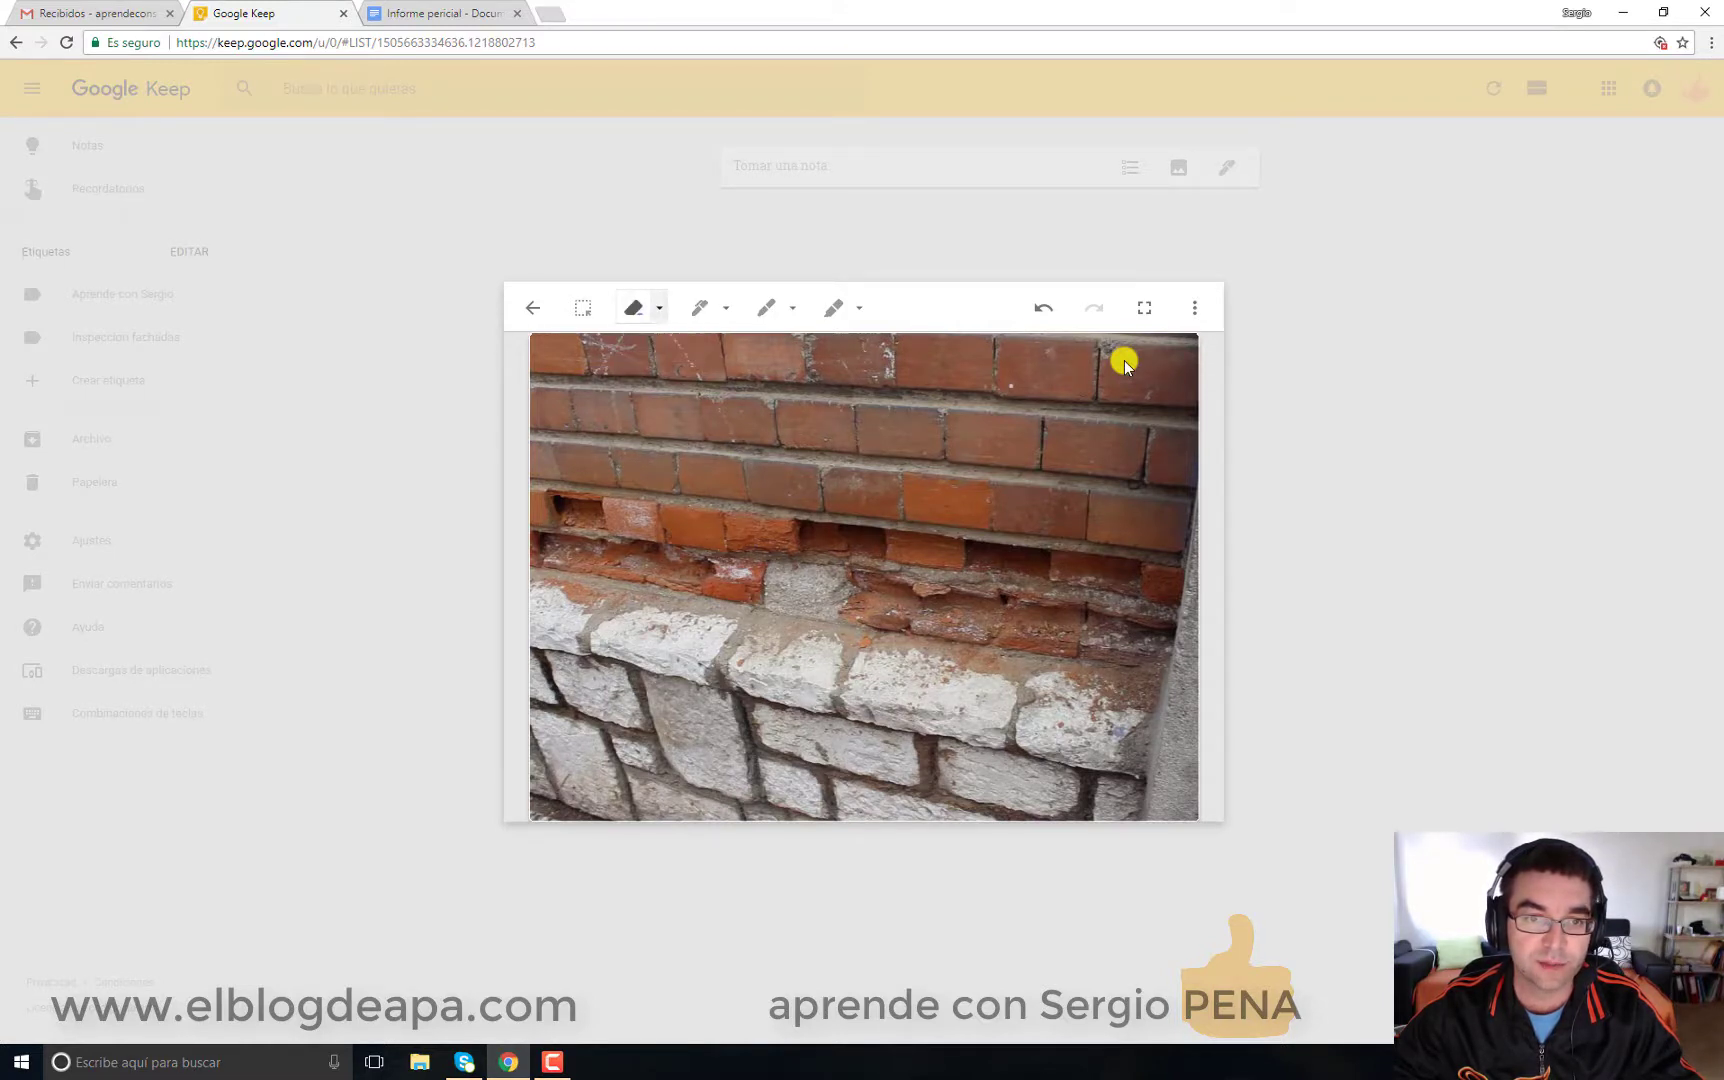
Step: Compare the drawing tools, then set the pen to blue with a slightly thicker stroke
{"action": "left_click", "coordinate": [699, 307]}
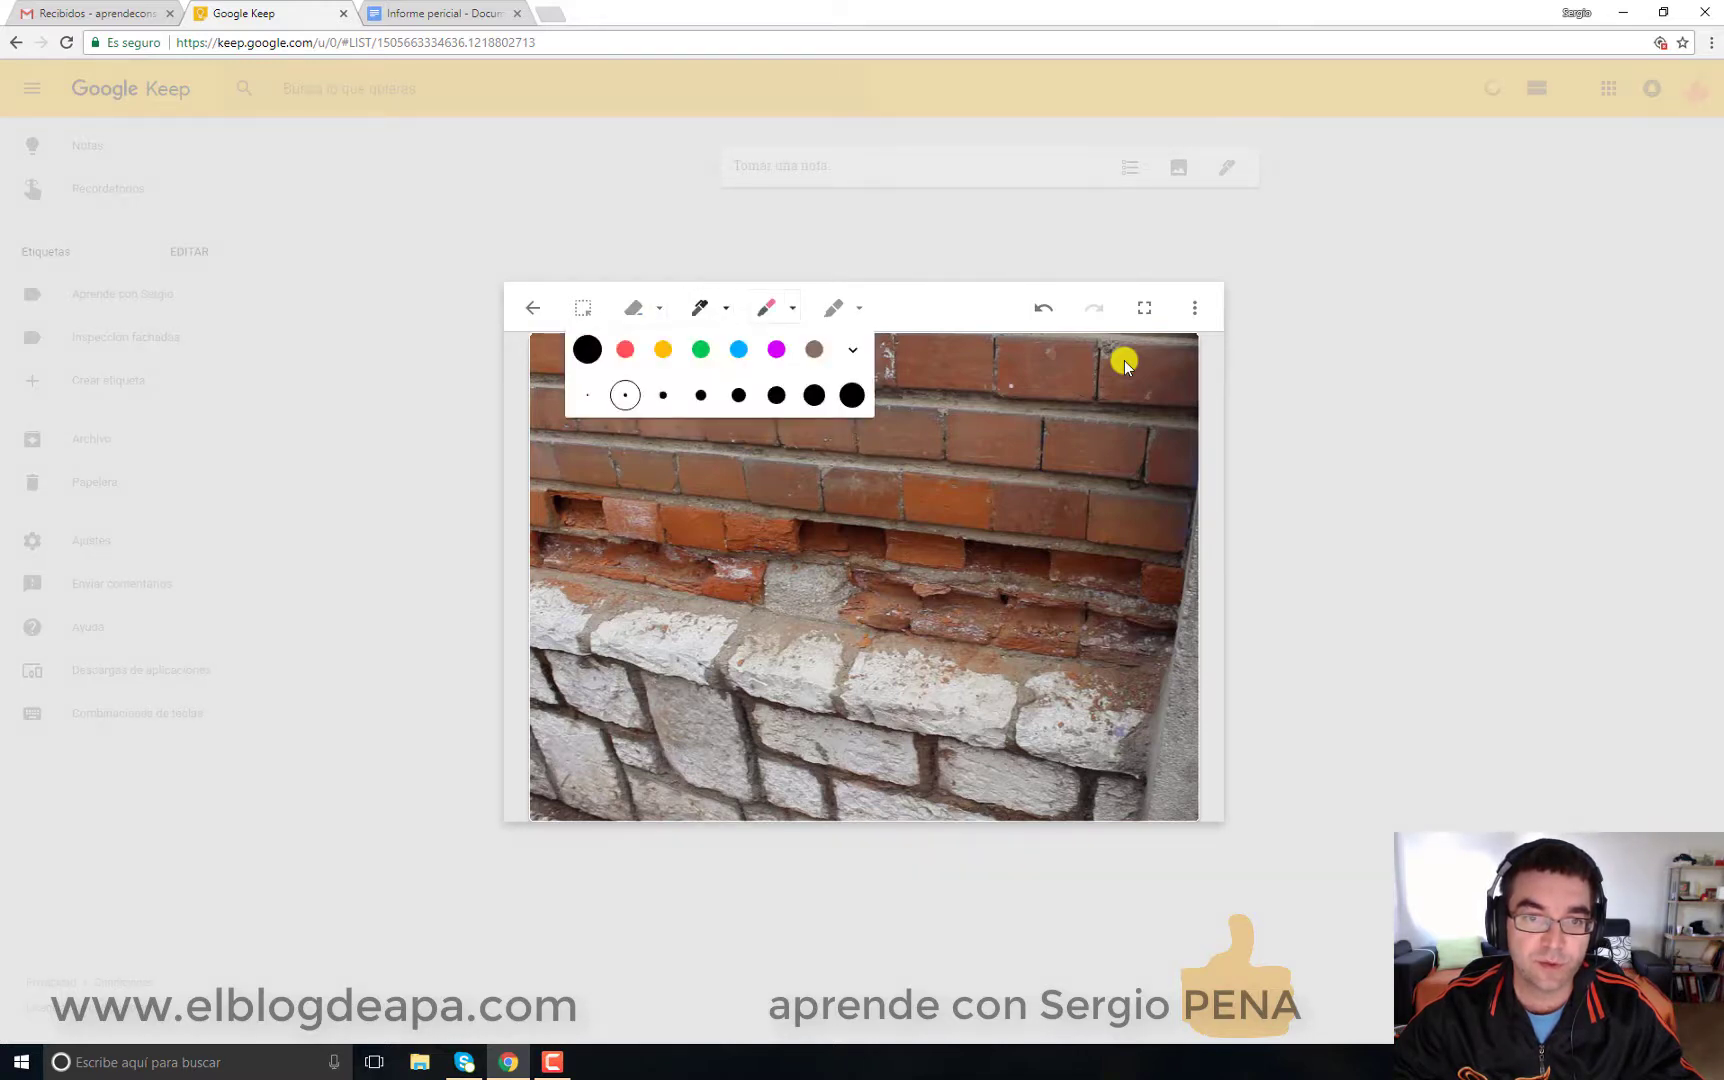
{"action": "left_click", "coordinate": [766, 307]}
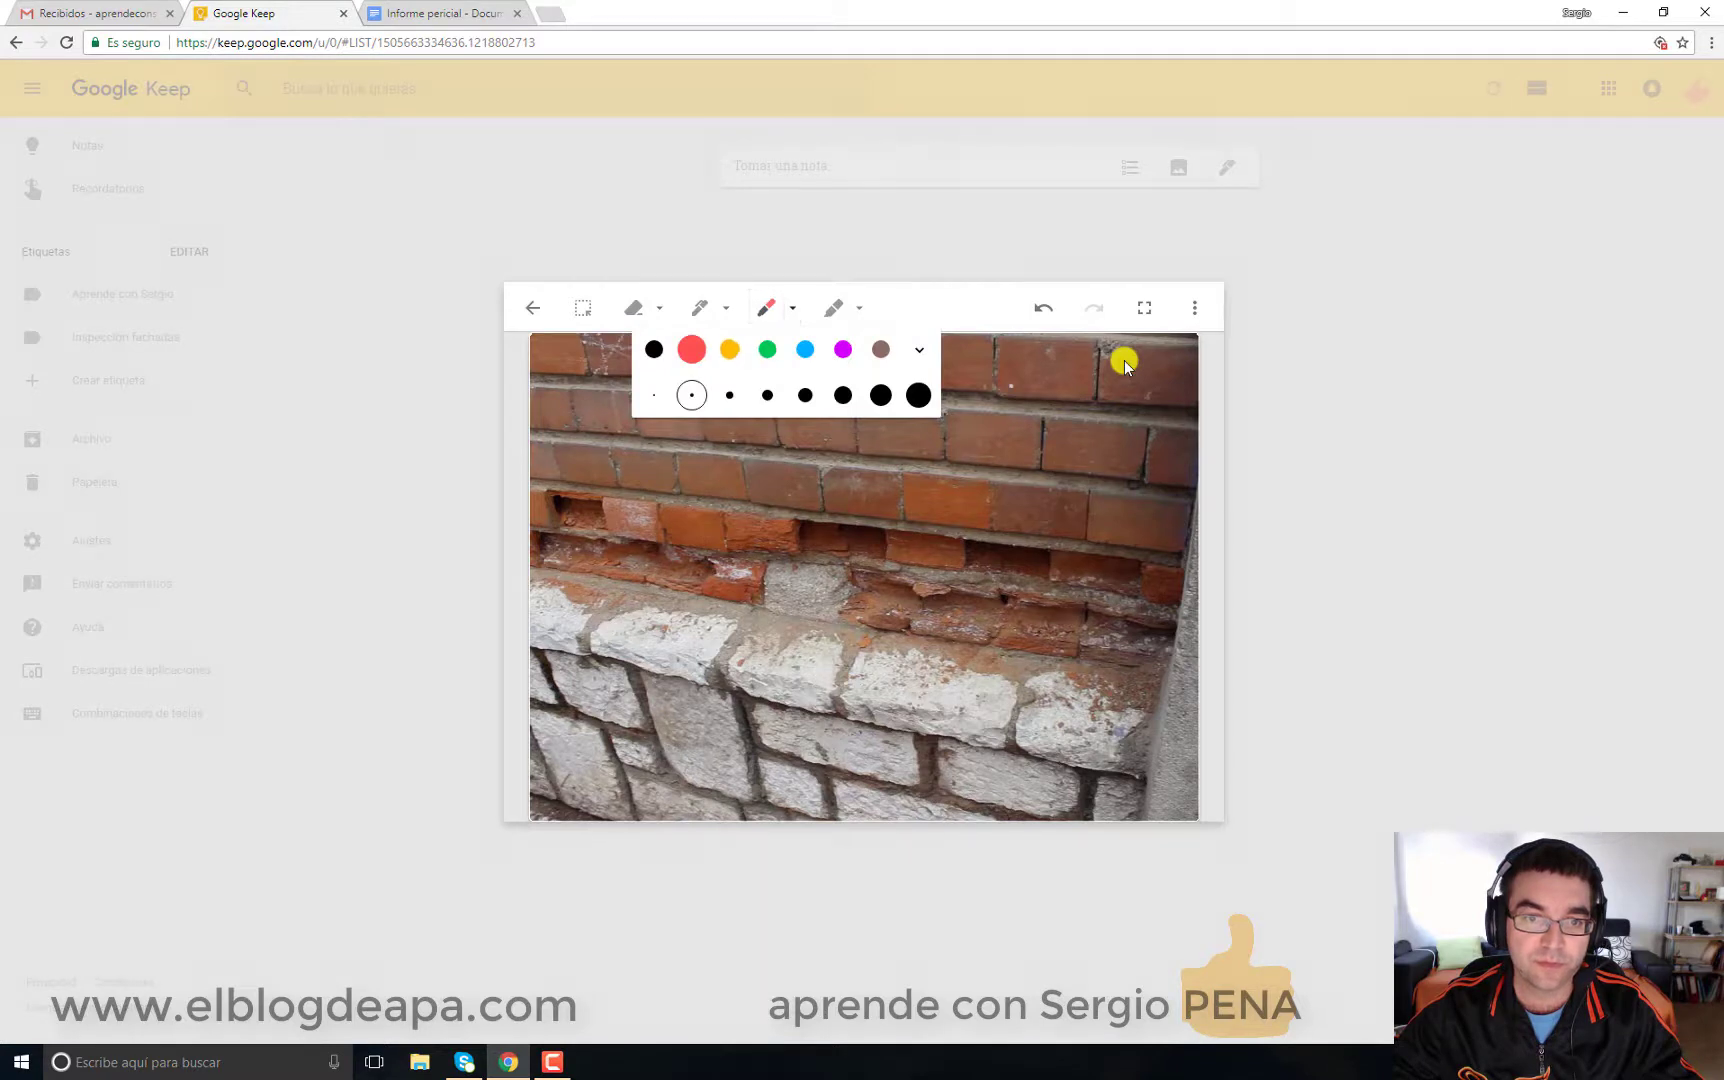
{"action": "left_click", "coordinate": [833, 307]}
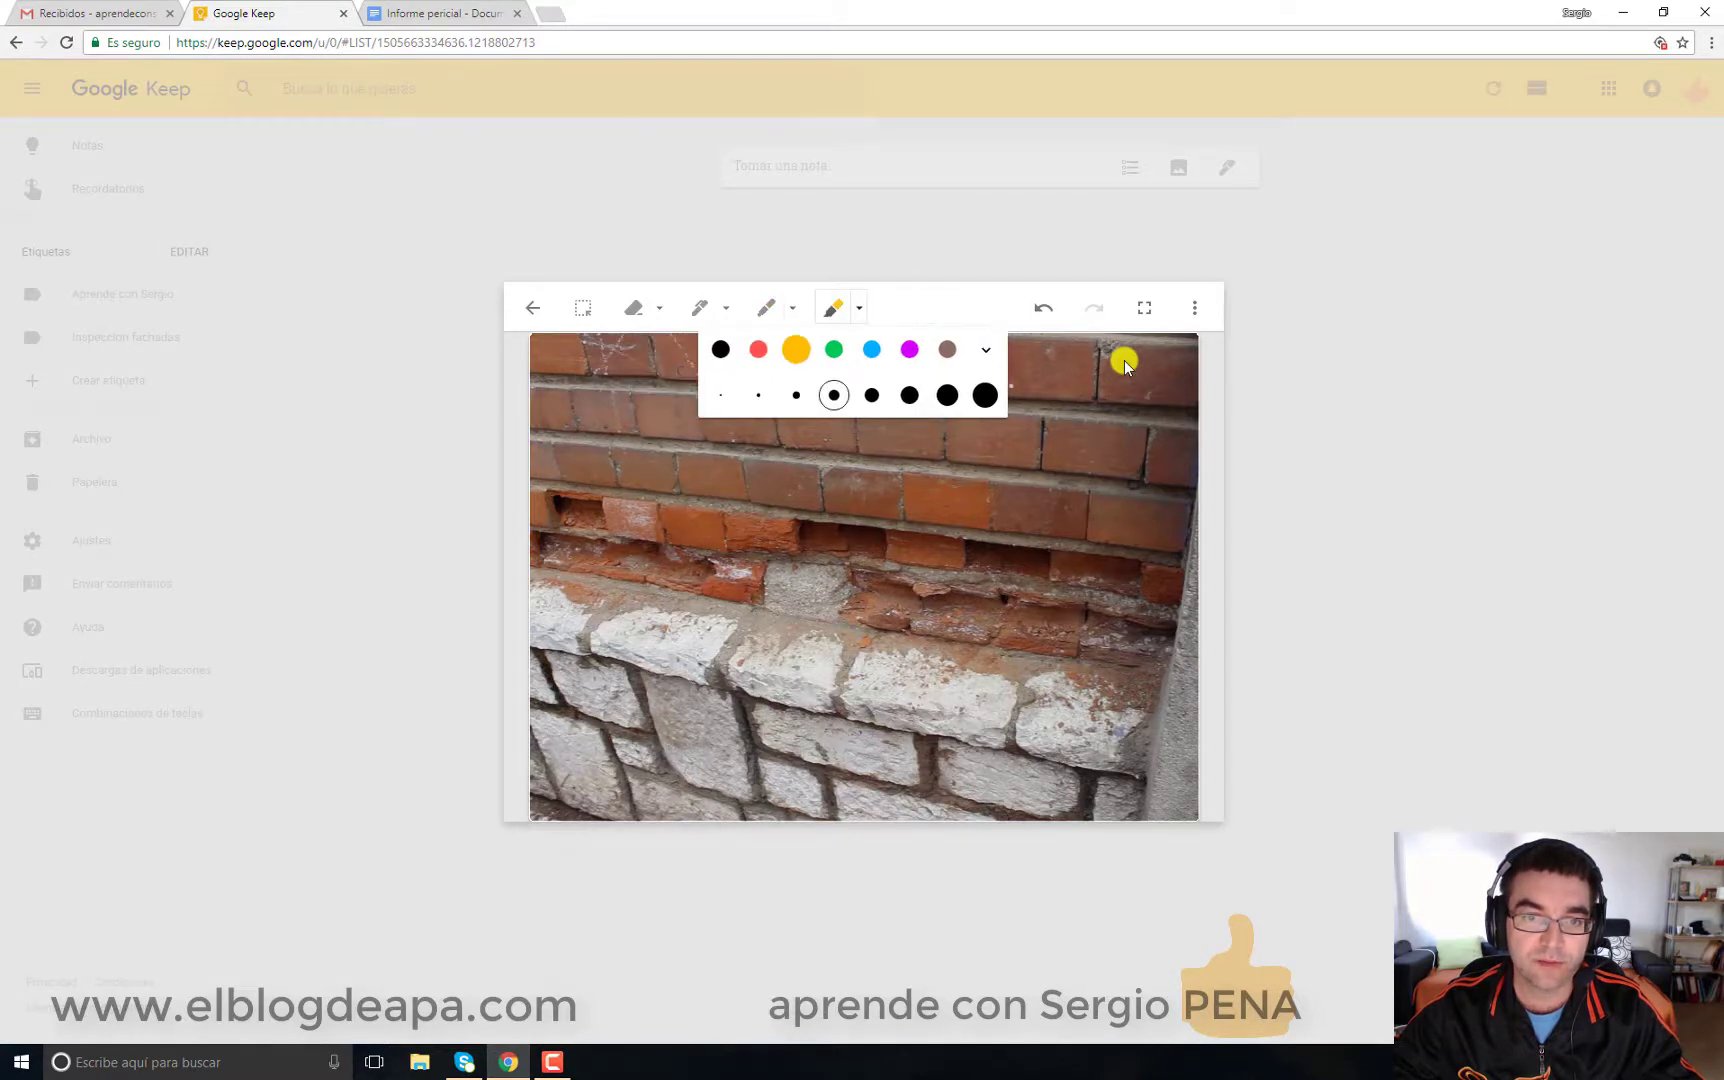
{"action": "left_click", "coordinate": [766, 307]}
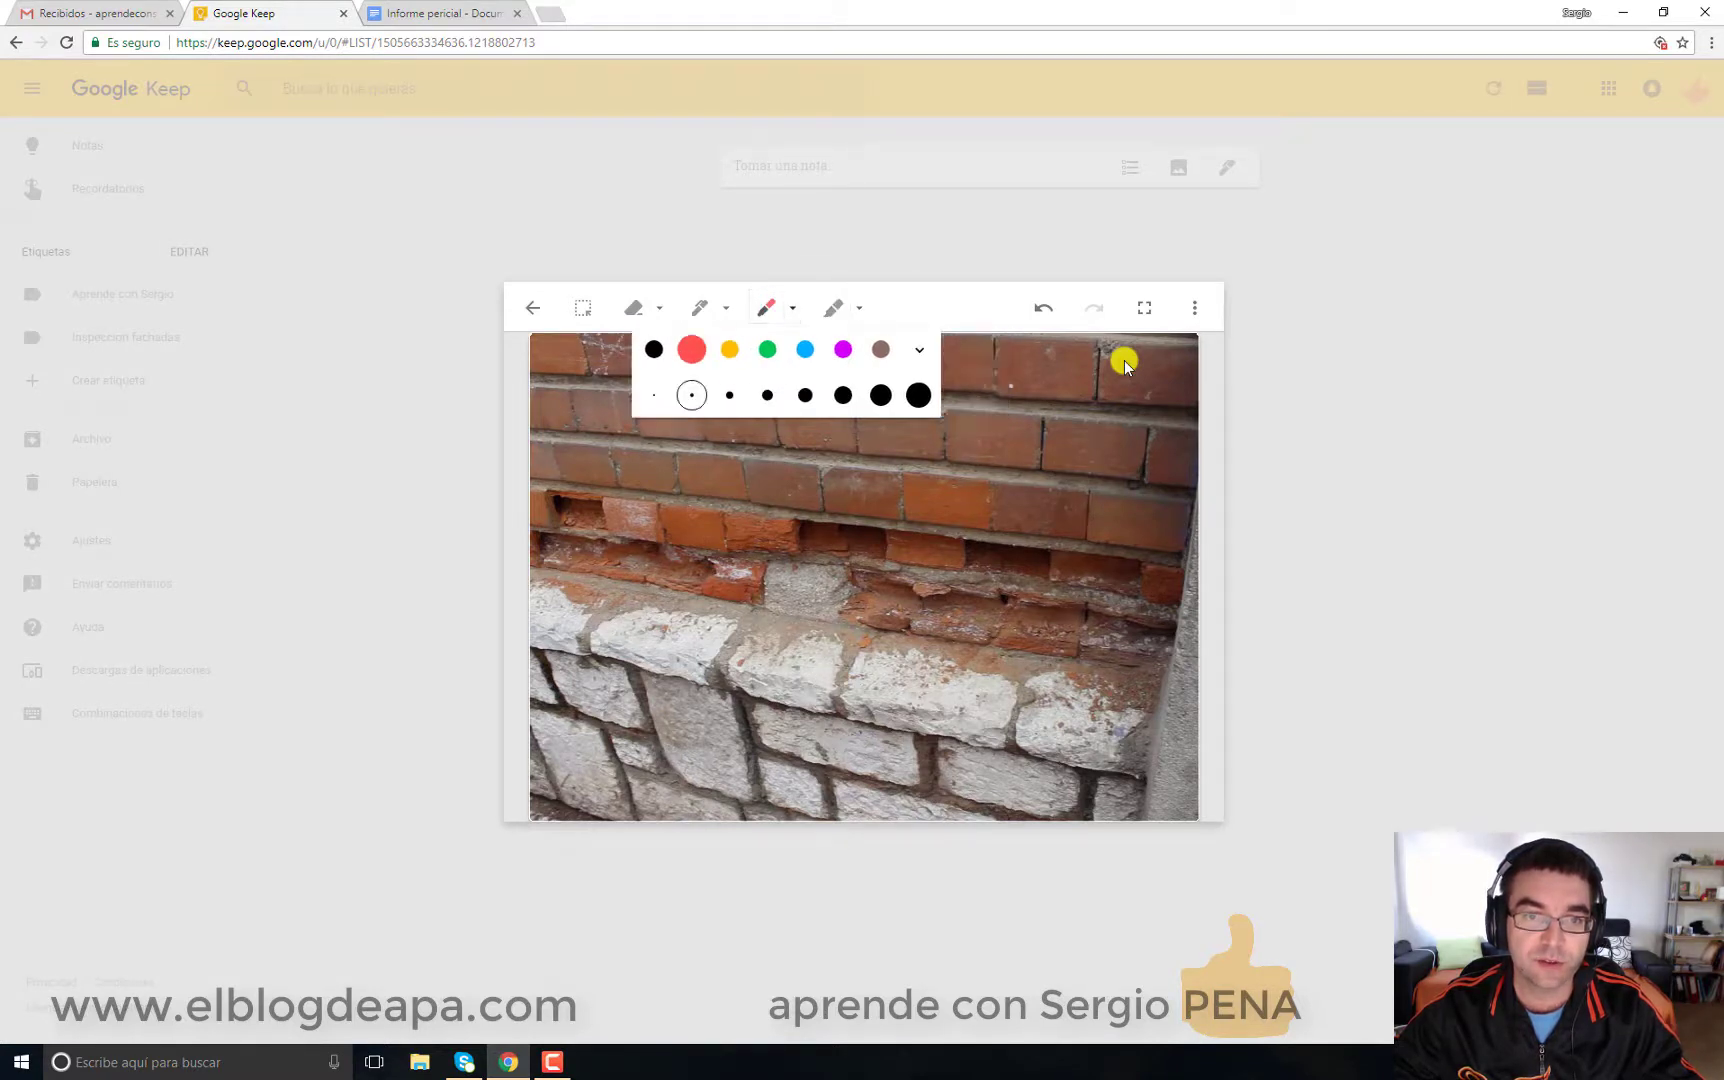
{"action": "left_click", "coordinate": [699, 307]}
{"action": "left_click", "coordinate": [726, 307]}
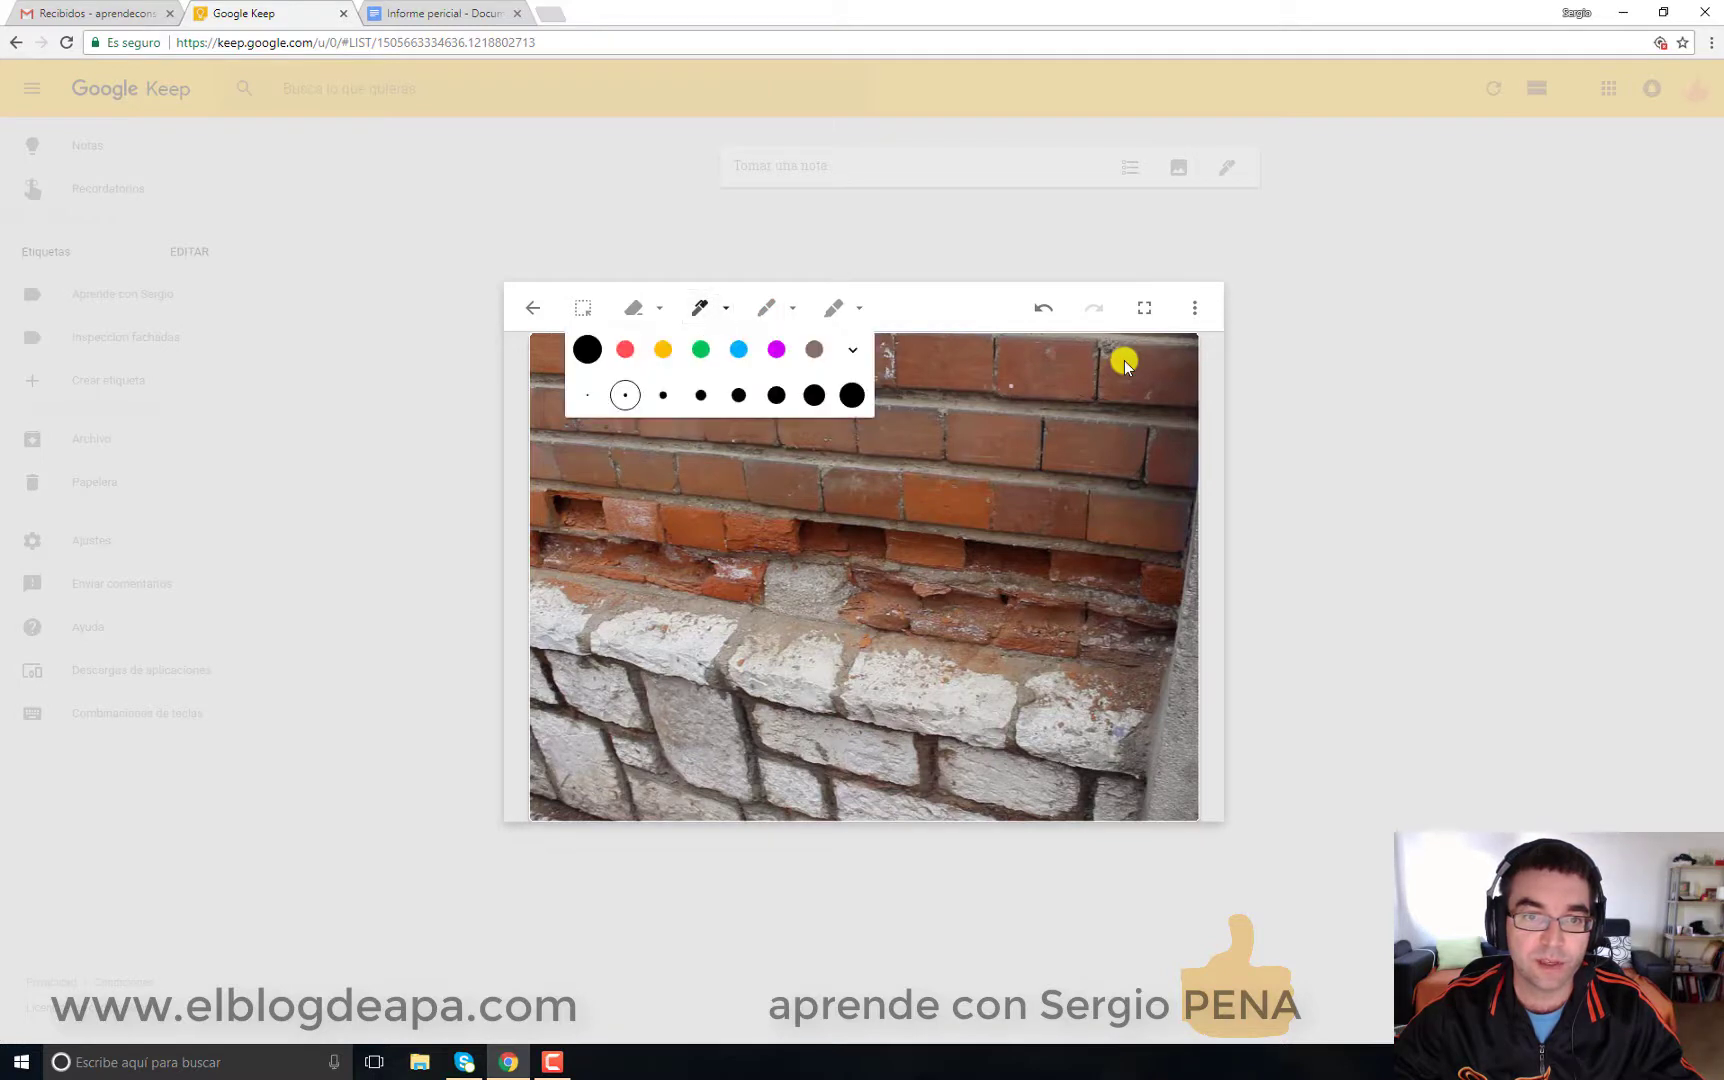
{"action": "left_click", "coordinate": [738, 349]}
{"action": "left_click", "coordinate": [663, 395]}
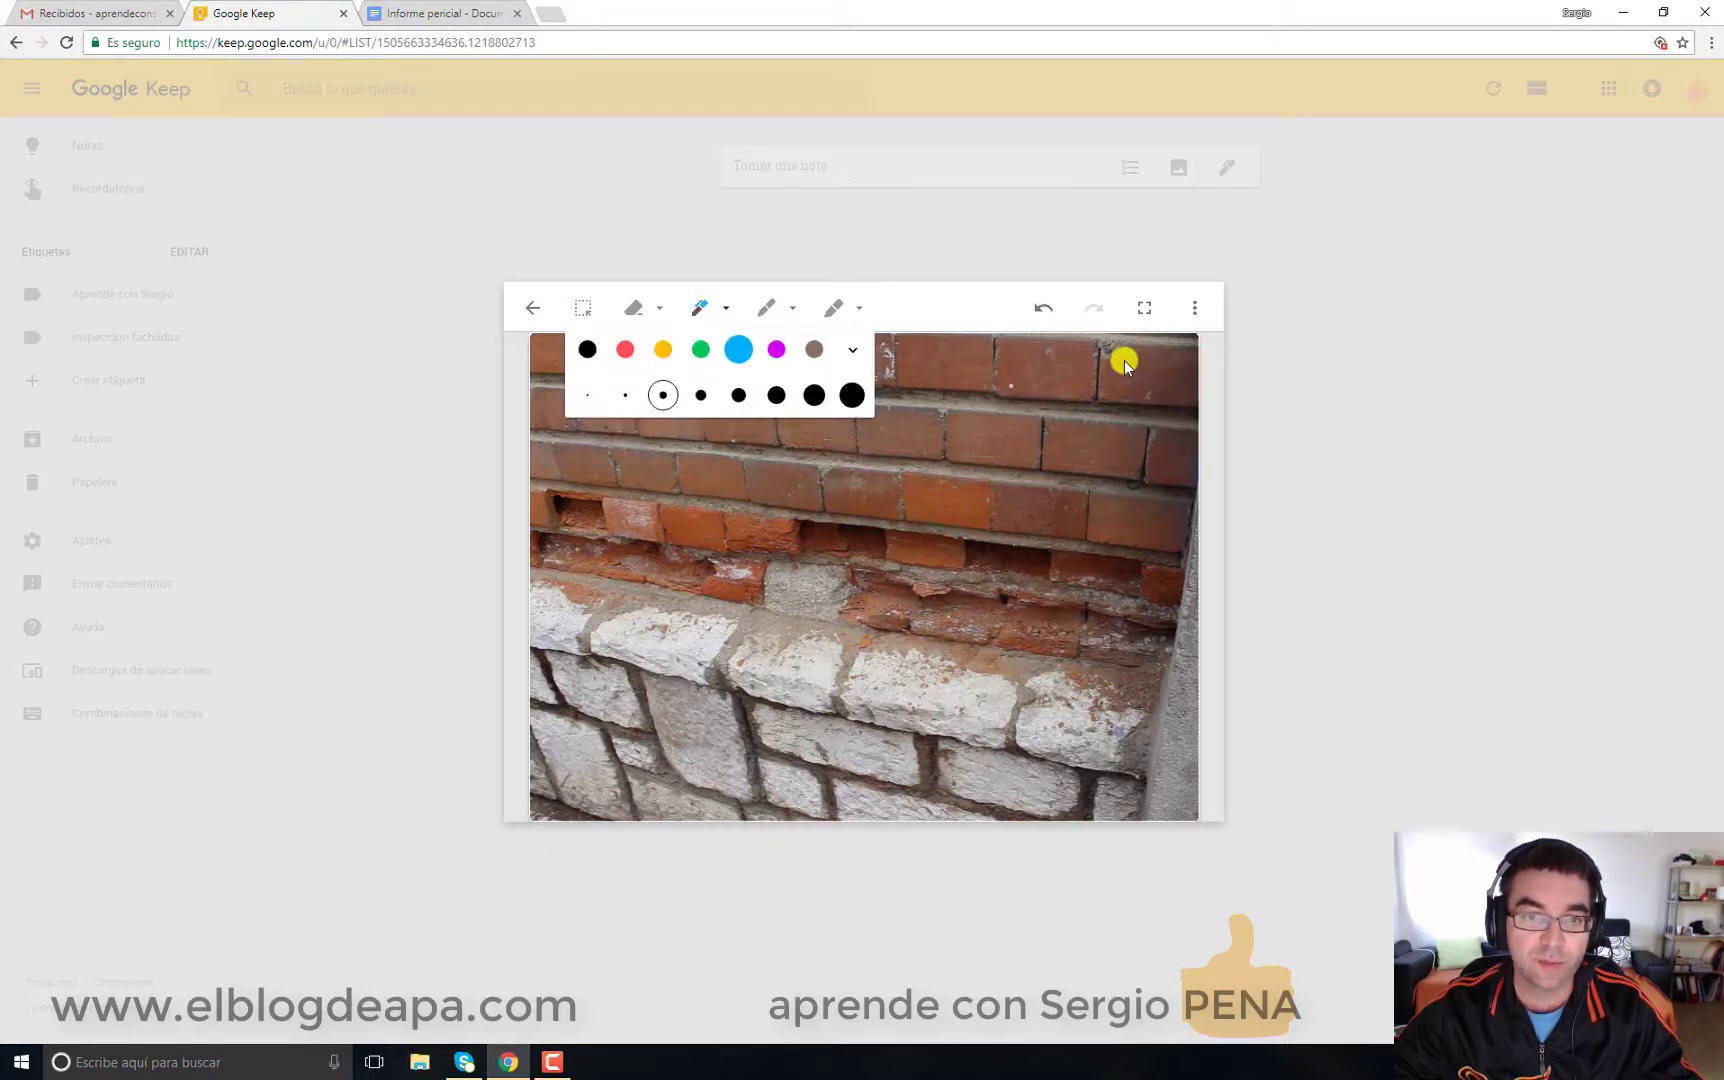
{"action": "left_click", "coordinate": [852, 349]}
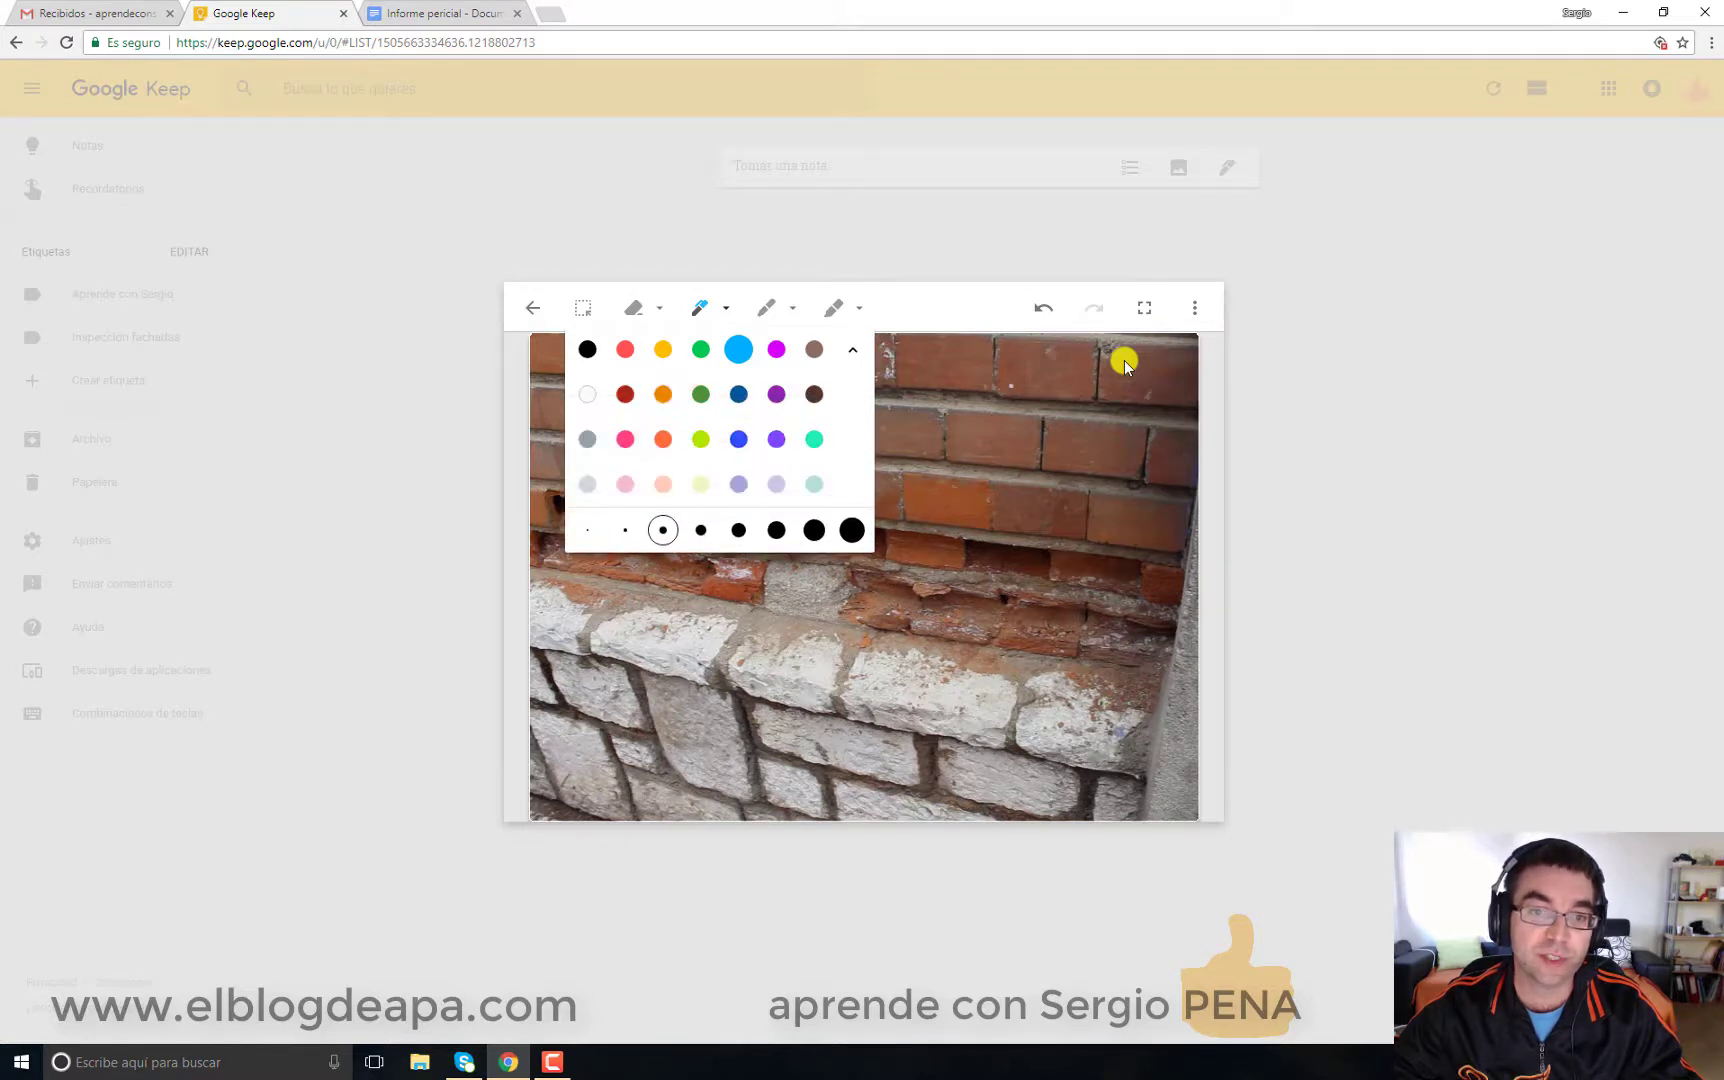
{"action": "left_click", "coordinate": [699, 307]}
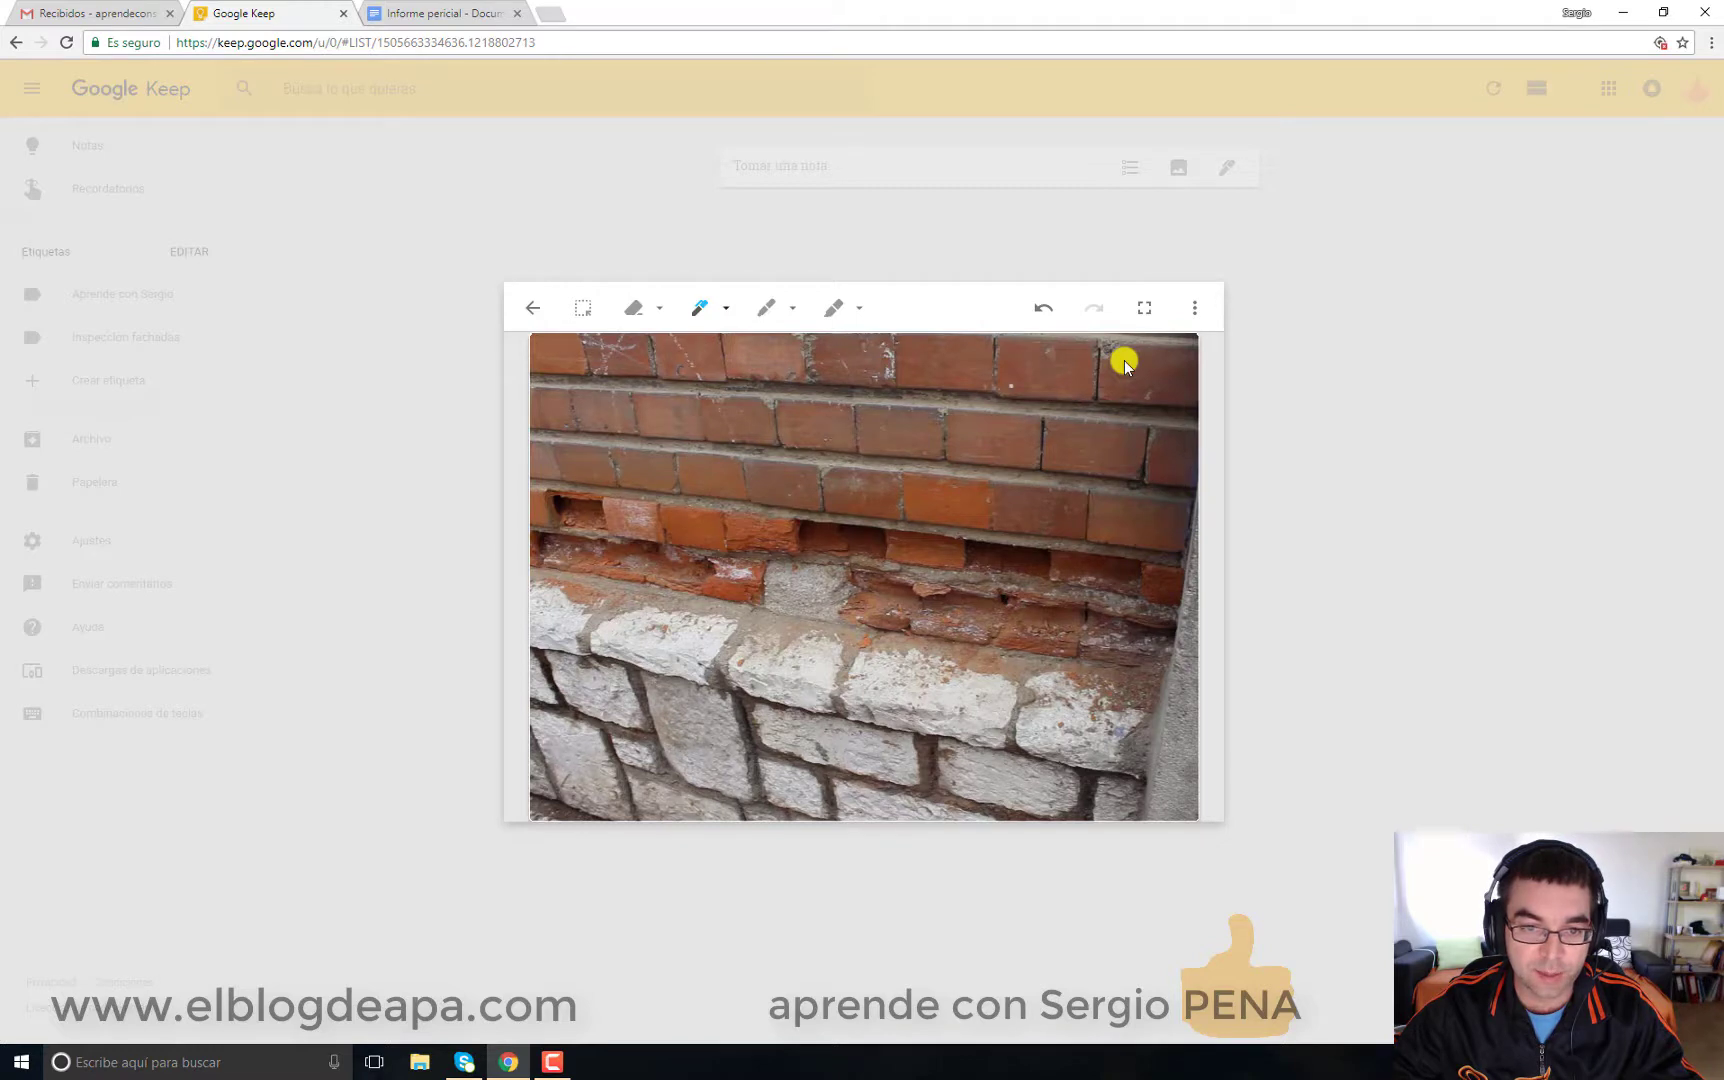
Step: Draw a vertical arrow labelled 15 over the missing bricks and two check marks on the stone
{"action": "left_click_drag", "start_coordinate": [731, 487], "coordinate": [723, 577]}
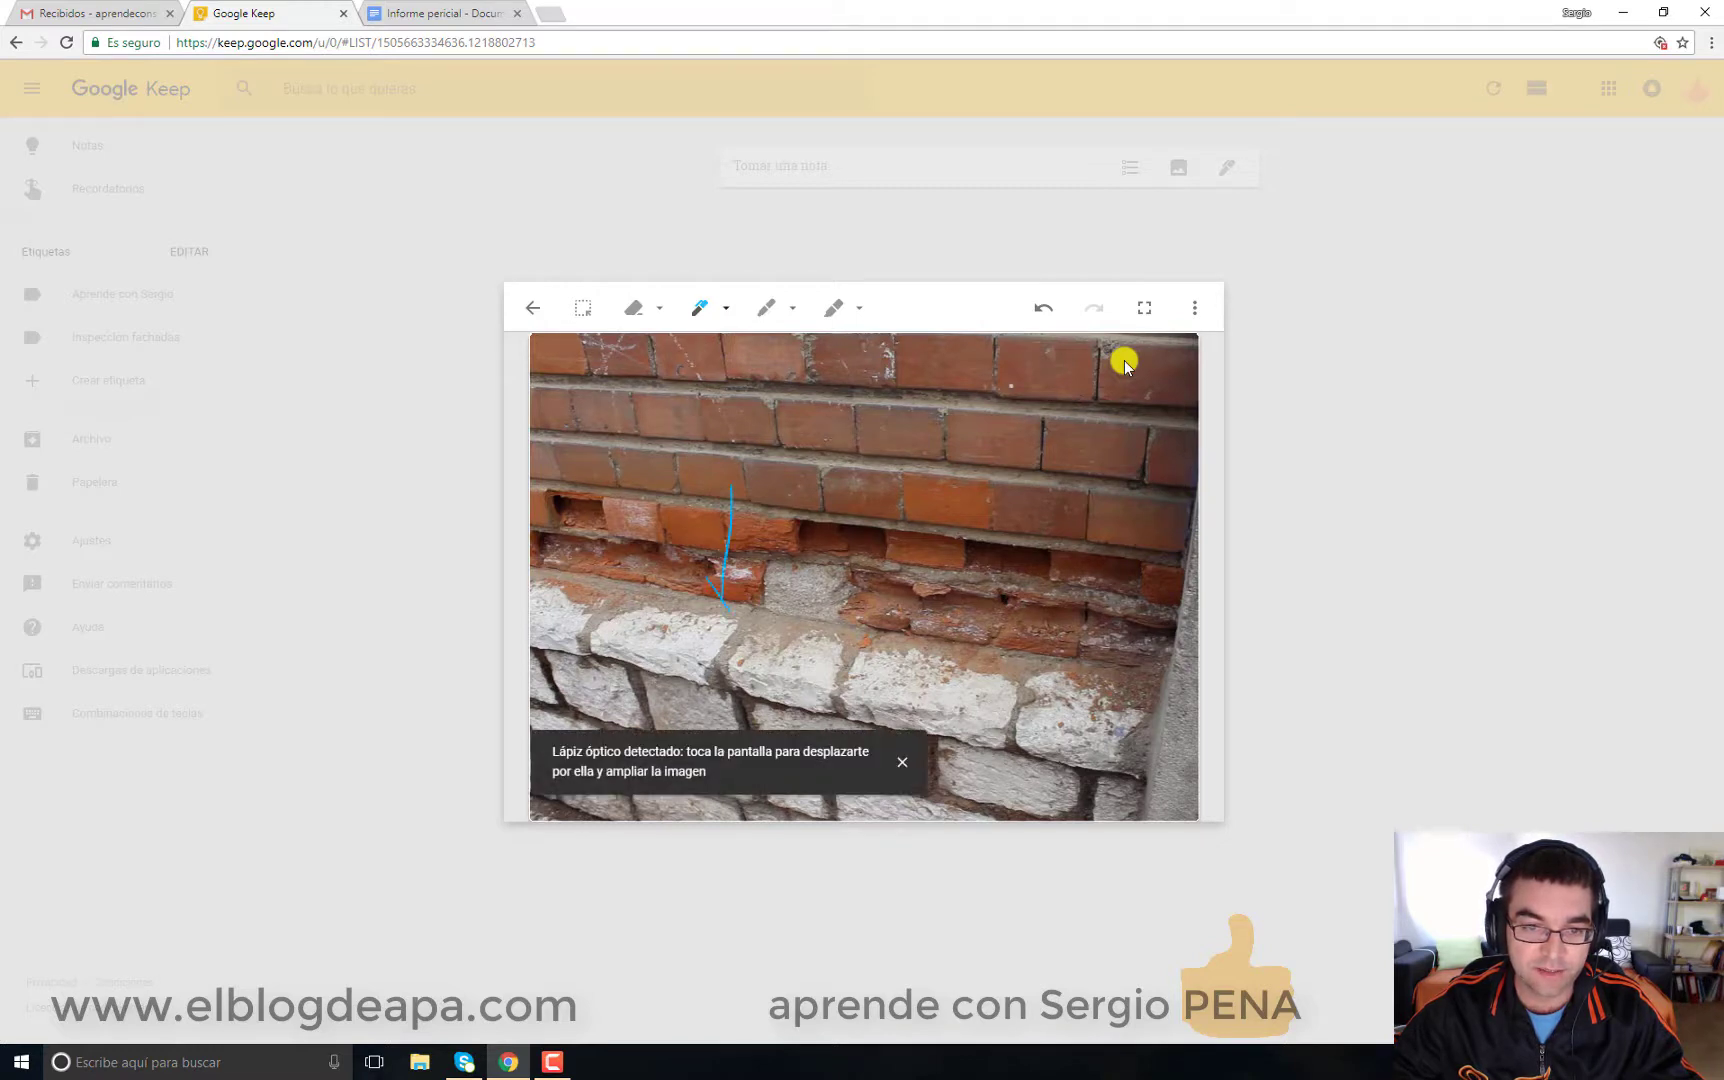
{"action": "left_click_drag", "start_coordinate": [712, 507], "coordinate": [750, 510]}
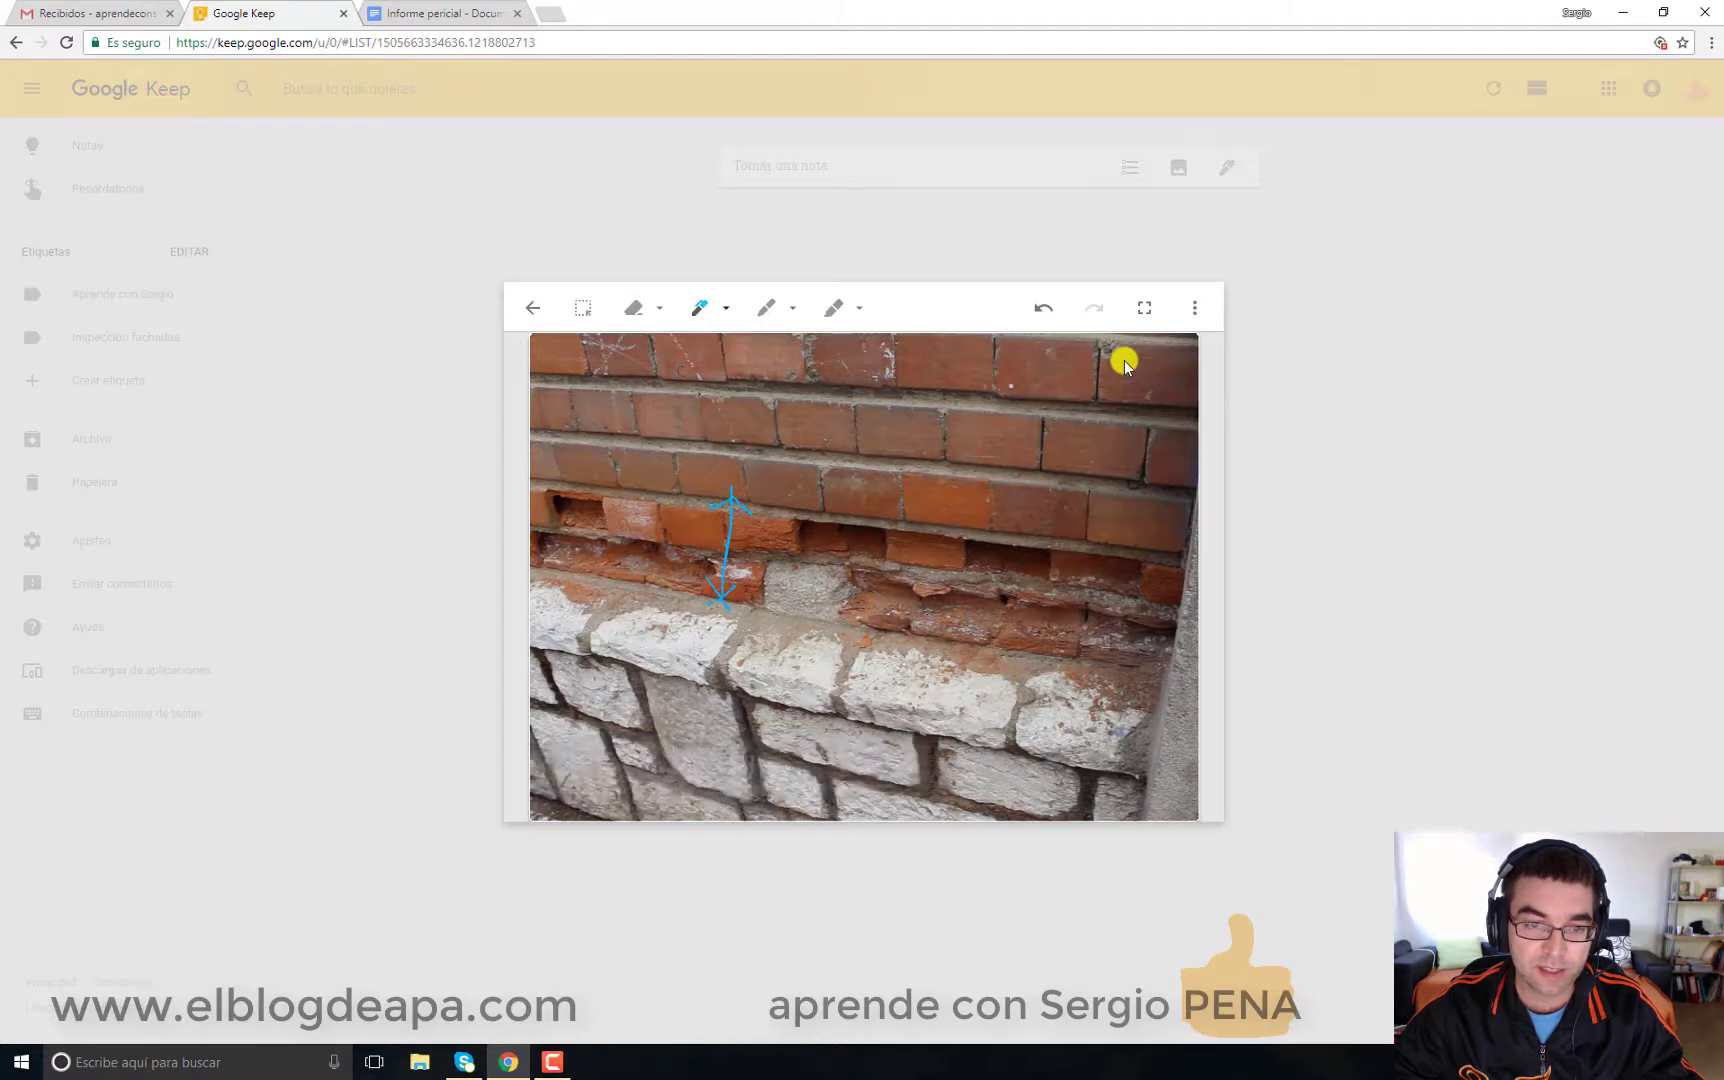
{"action": "left_click_drag", "start_coordinate": [683, 529], "coordinate": [677, 556]}
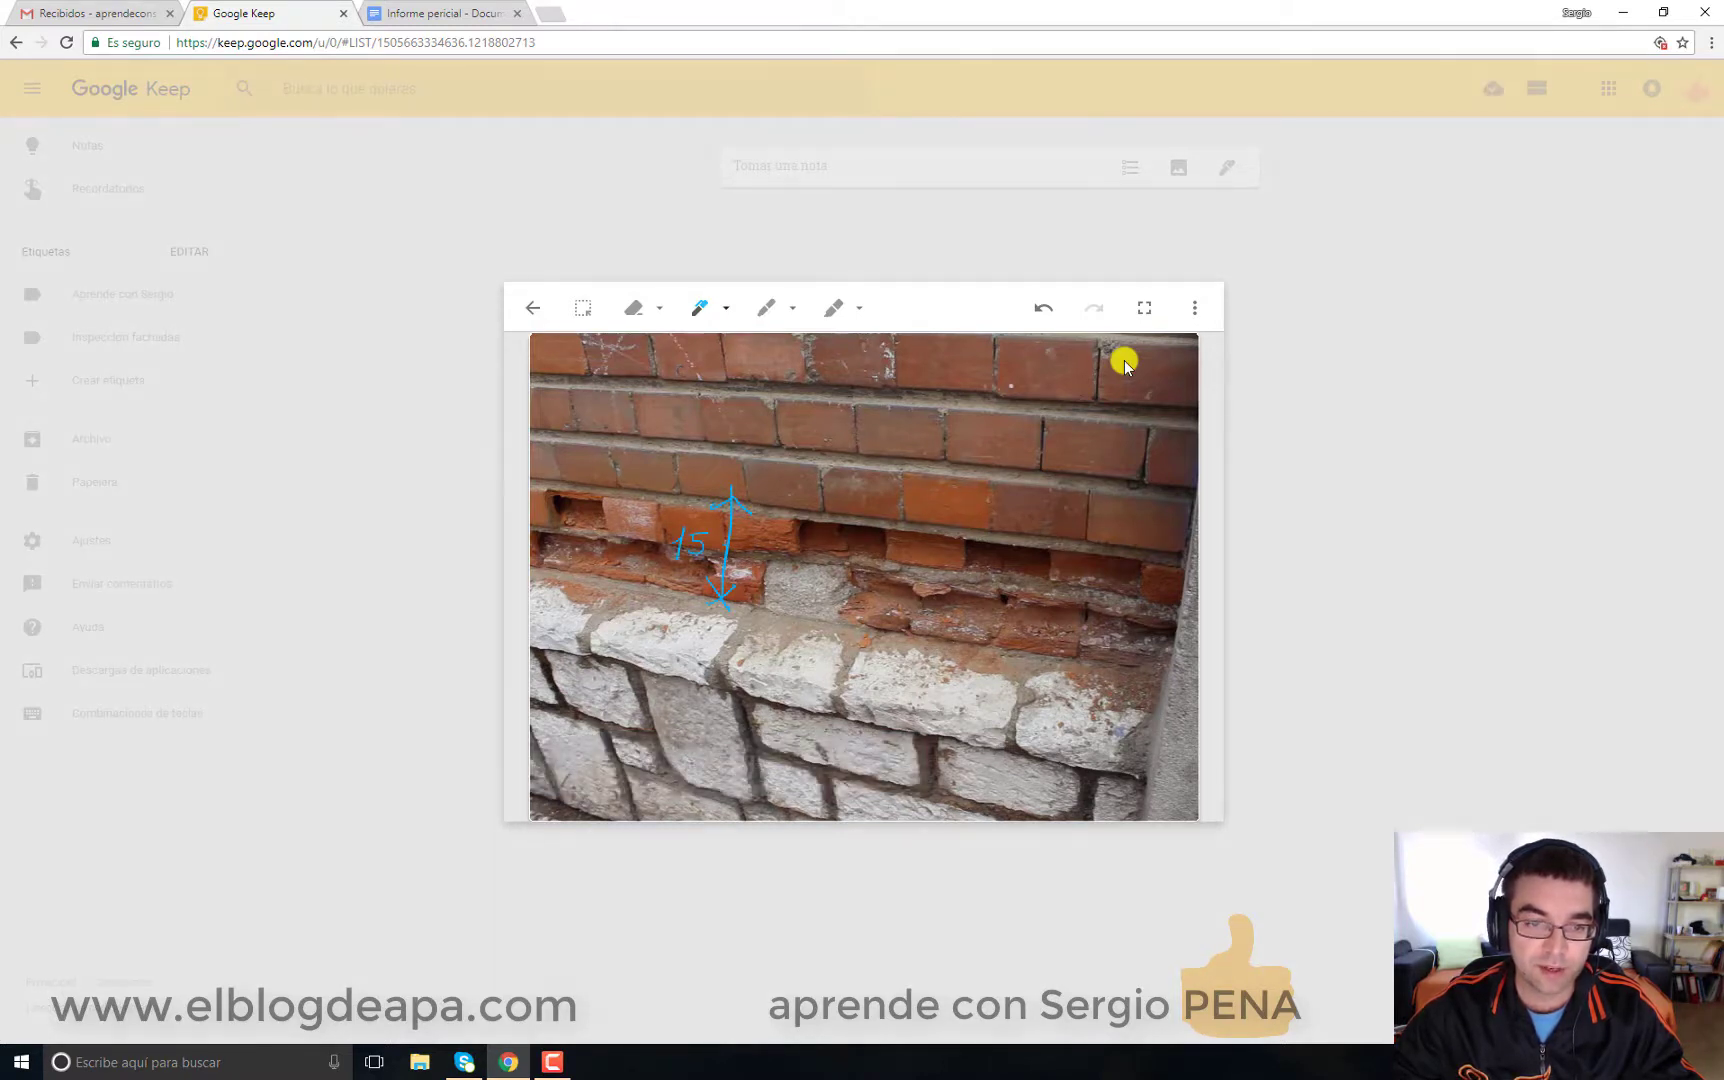
{"action": "left_click_drag", "start_coordinate": [594, 620], "coordinate": [618, 630]}
{"action": "left_click_drag", "start_coordinate": [760, 658], "coordinate": [797, 622]}
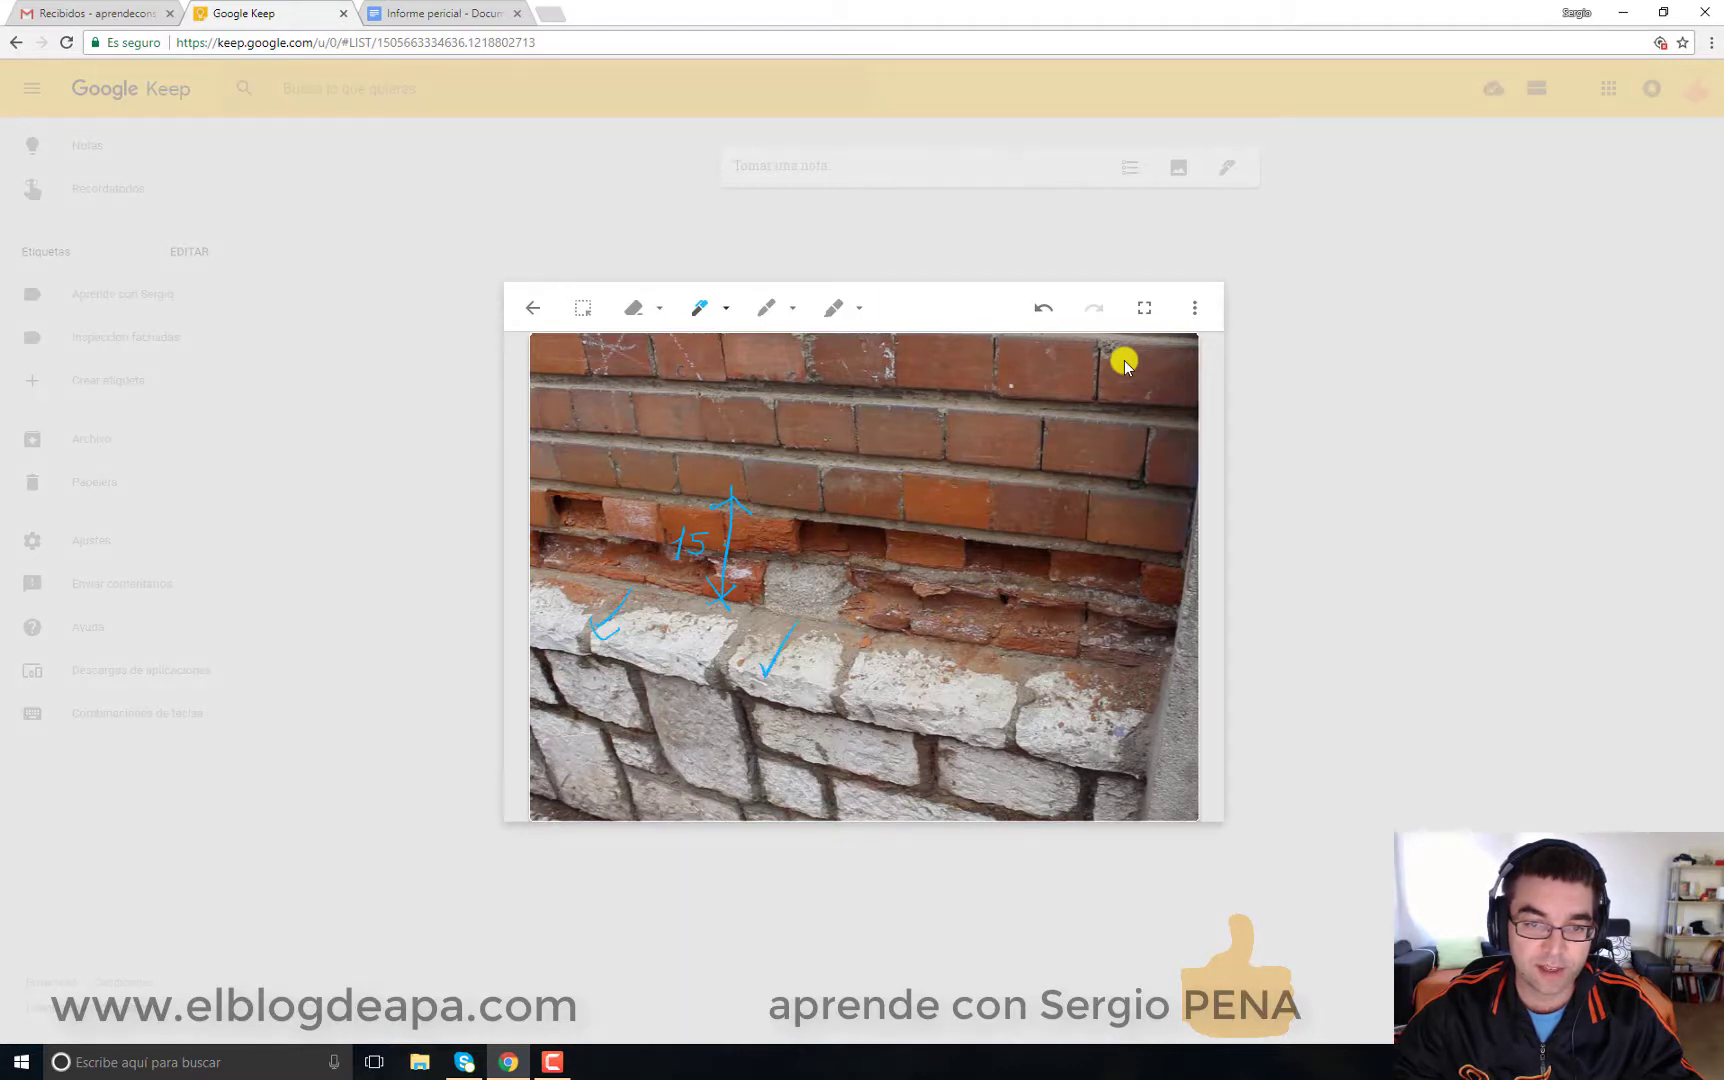
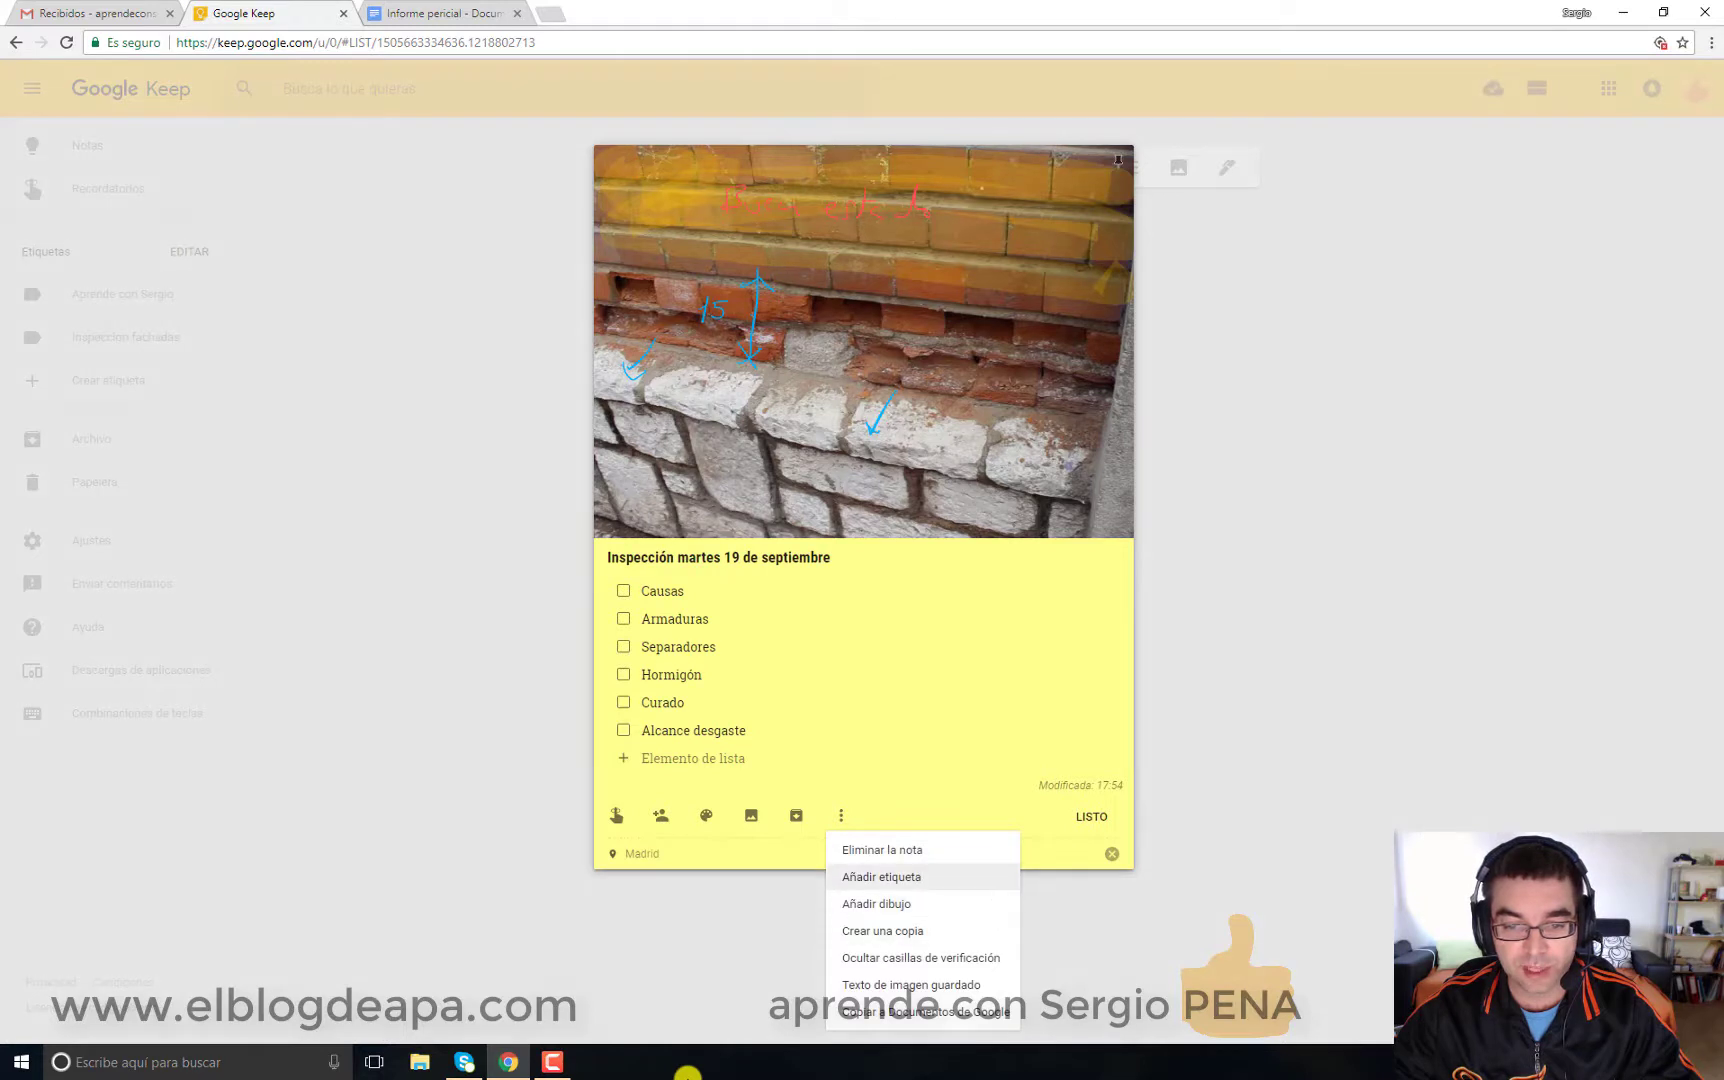
Step: Tag the inspection note with the Inspeccion fachadas label
{"action": "left_click", "coordinate": [881, 876]}
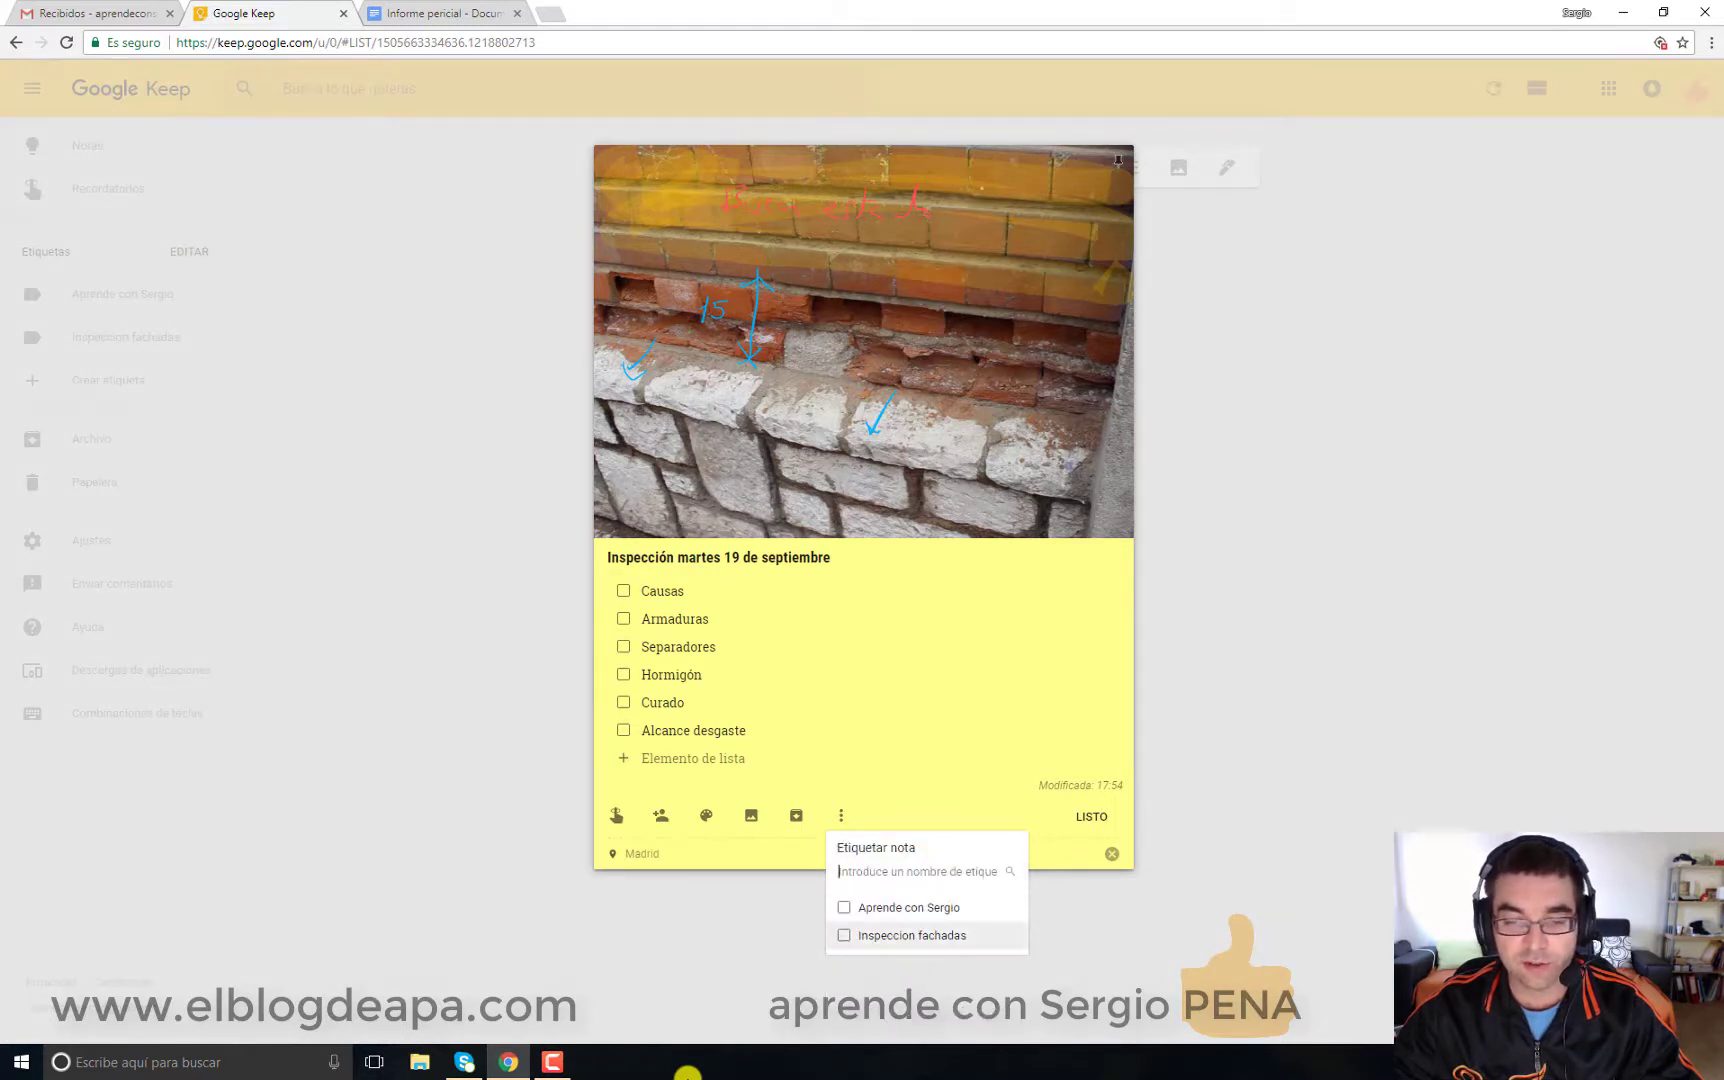
{"action": "left_click", "coordinate": [845, 935]}
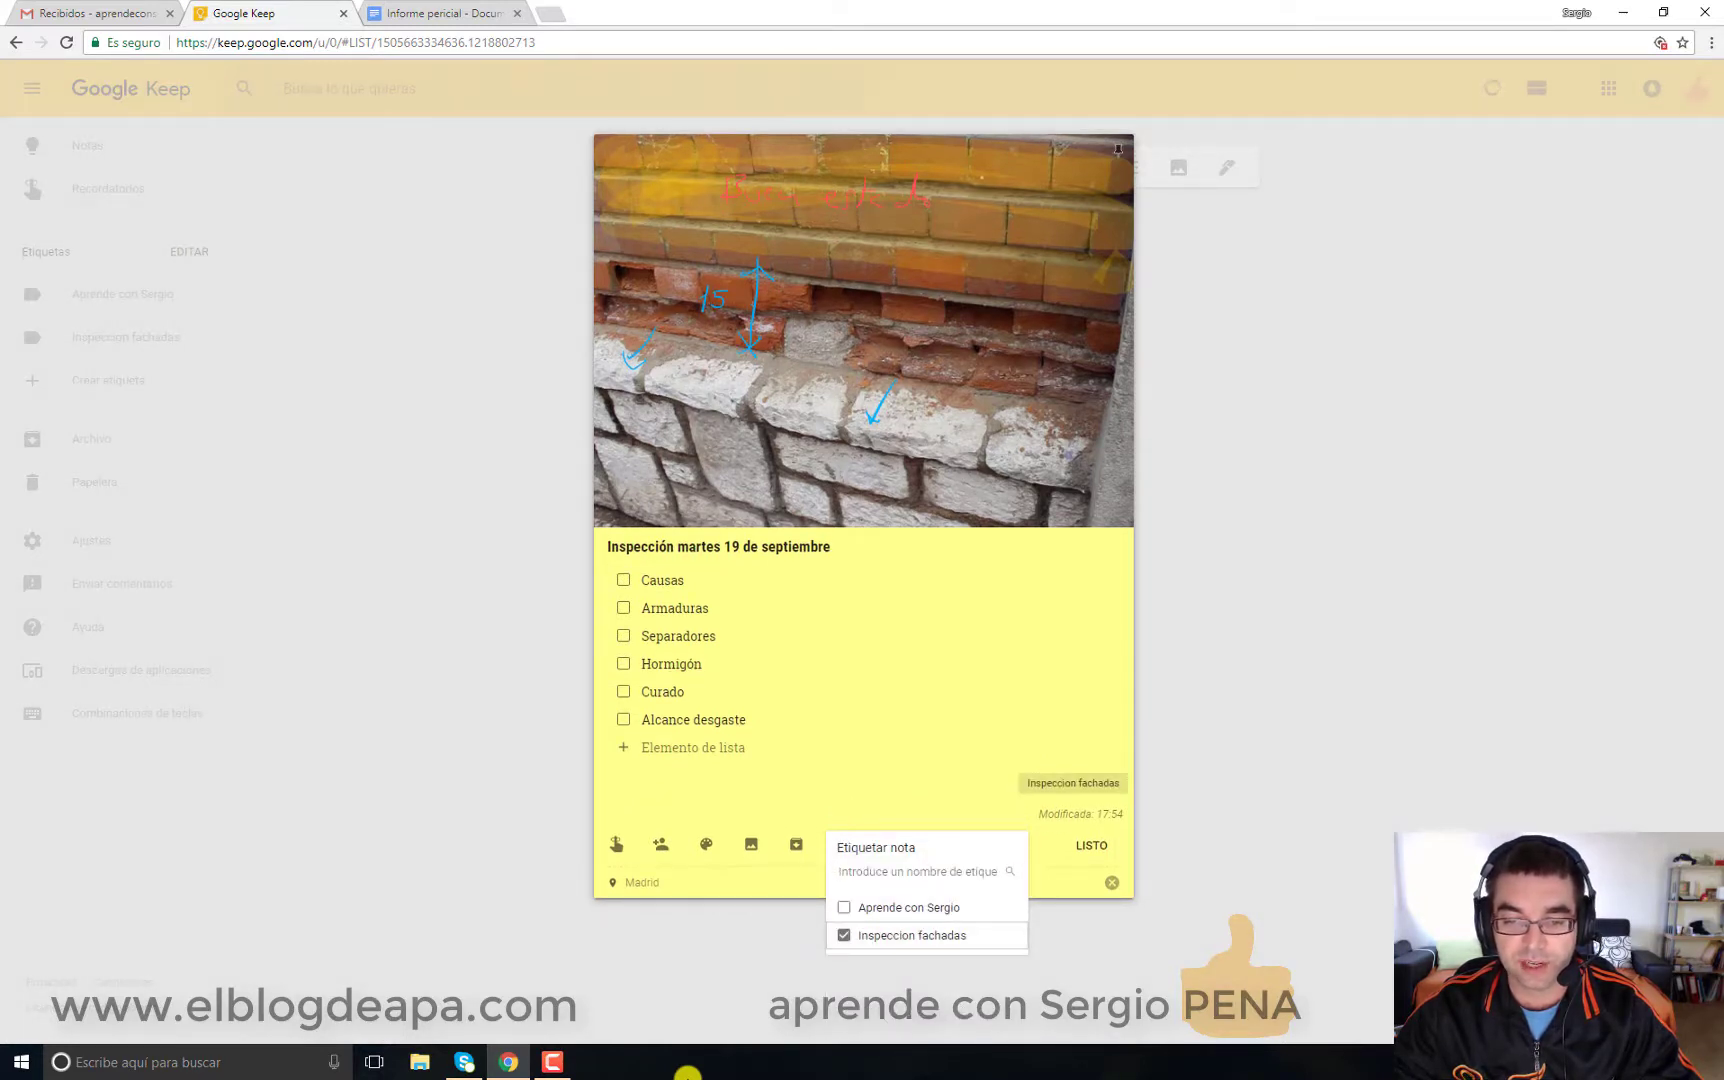
{"action": "key", "text": "Escape"}
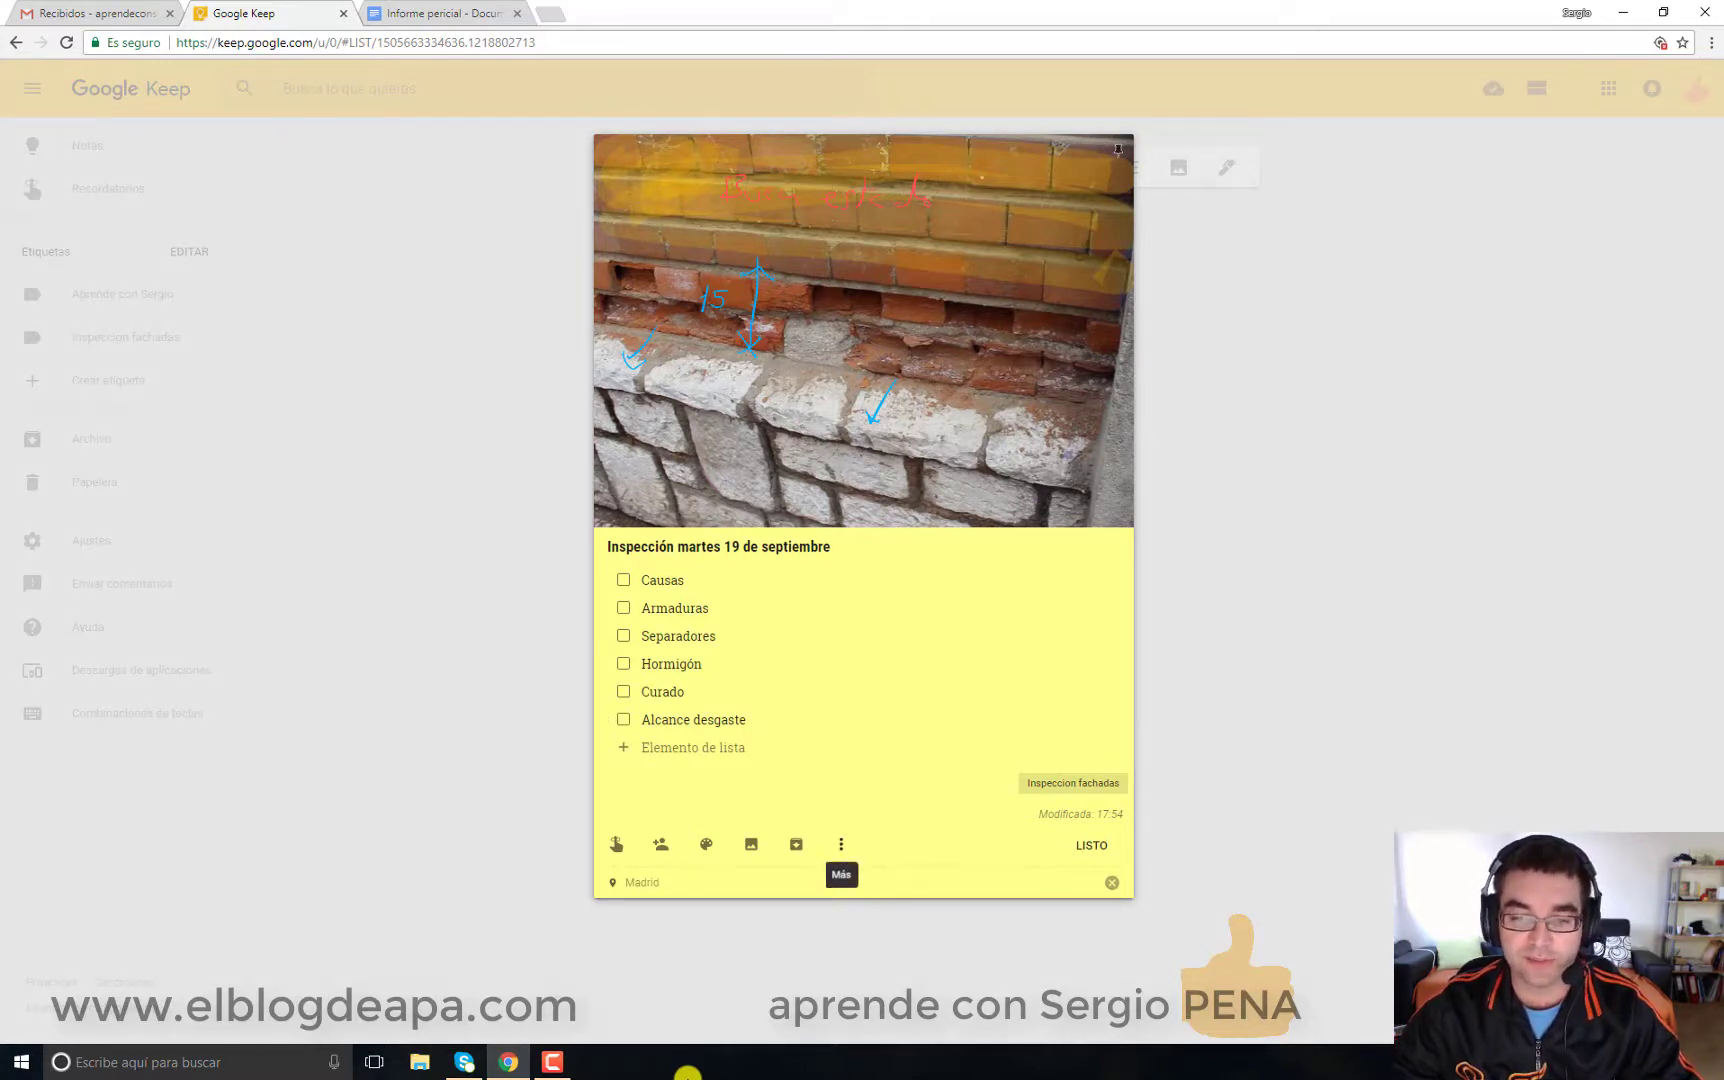
Step: Archive the inspection note so the main notes board is empty
{"action": "left_click", "coordinate": [841, 844]}
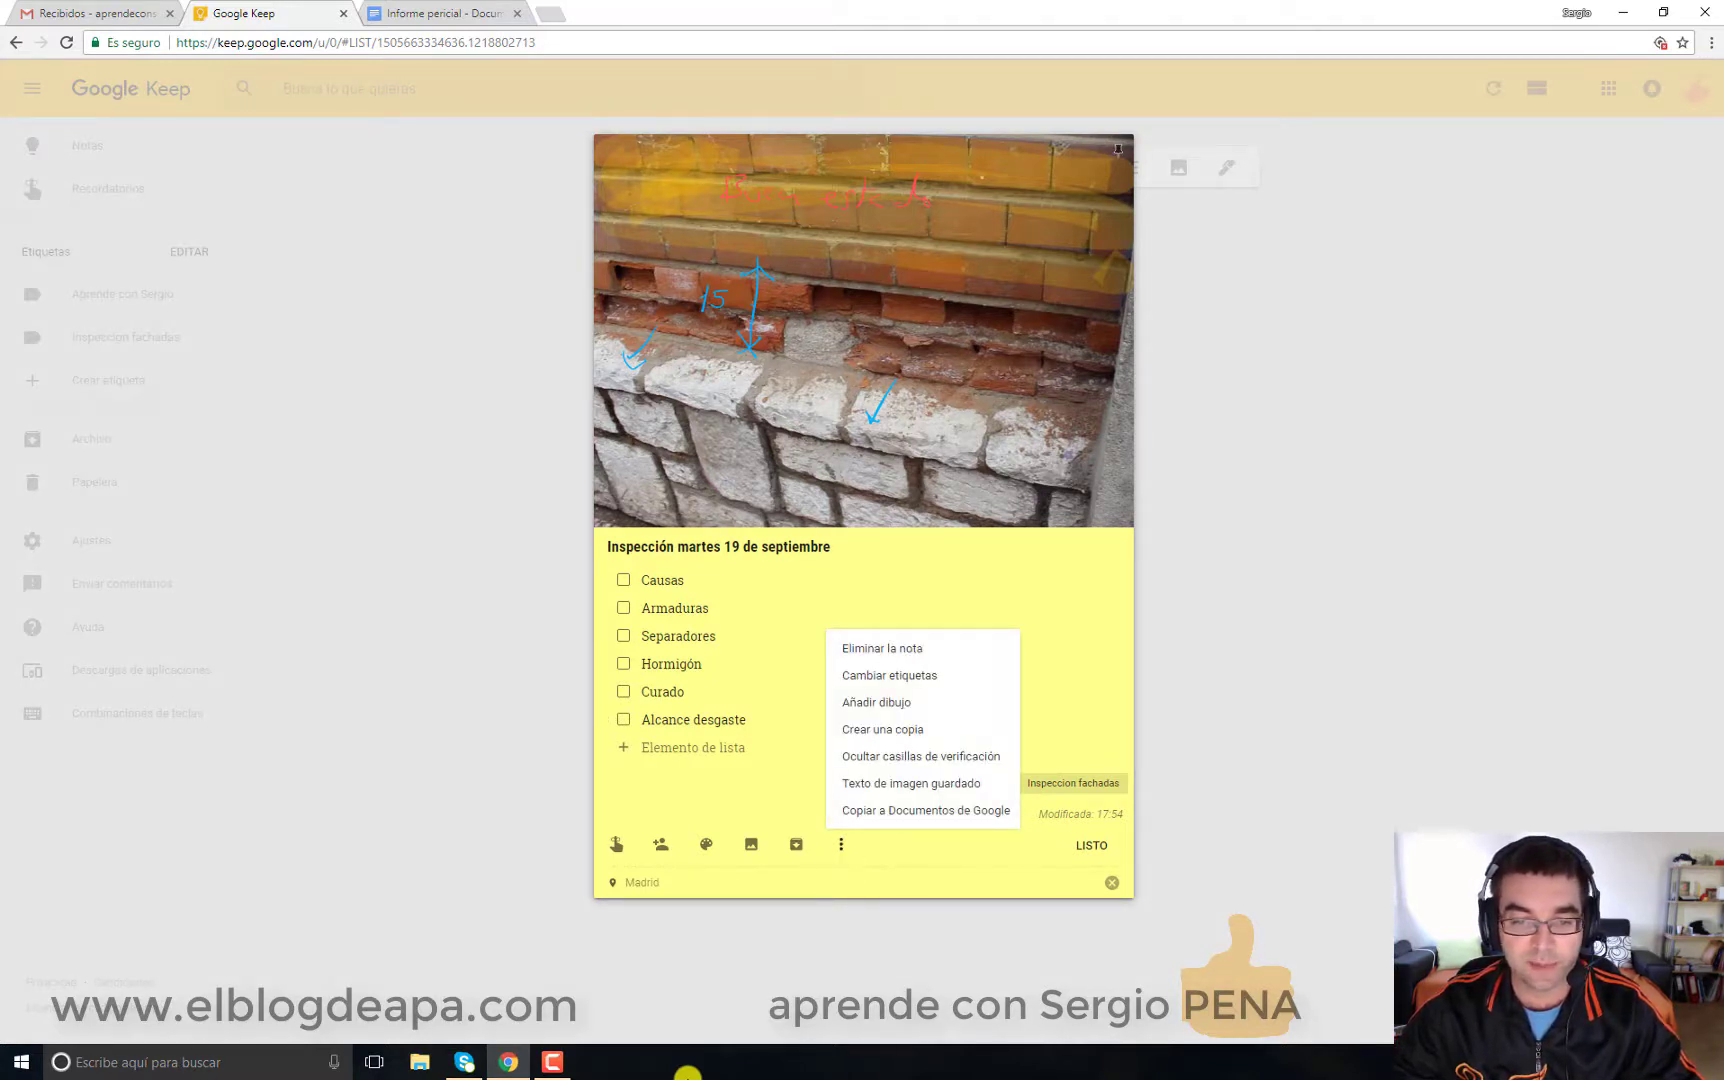
{"action": "left_click", "coordinate": [796, 846]}
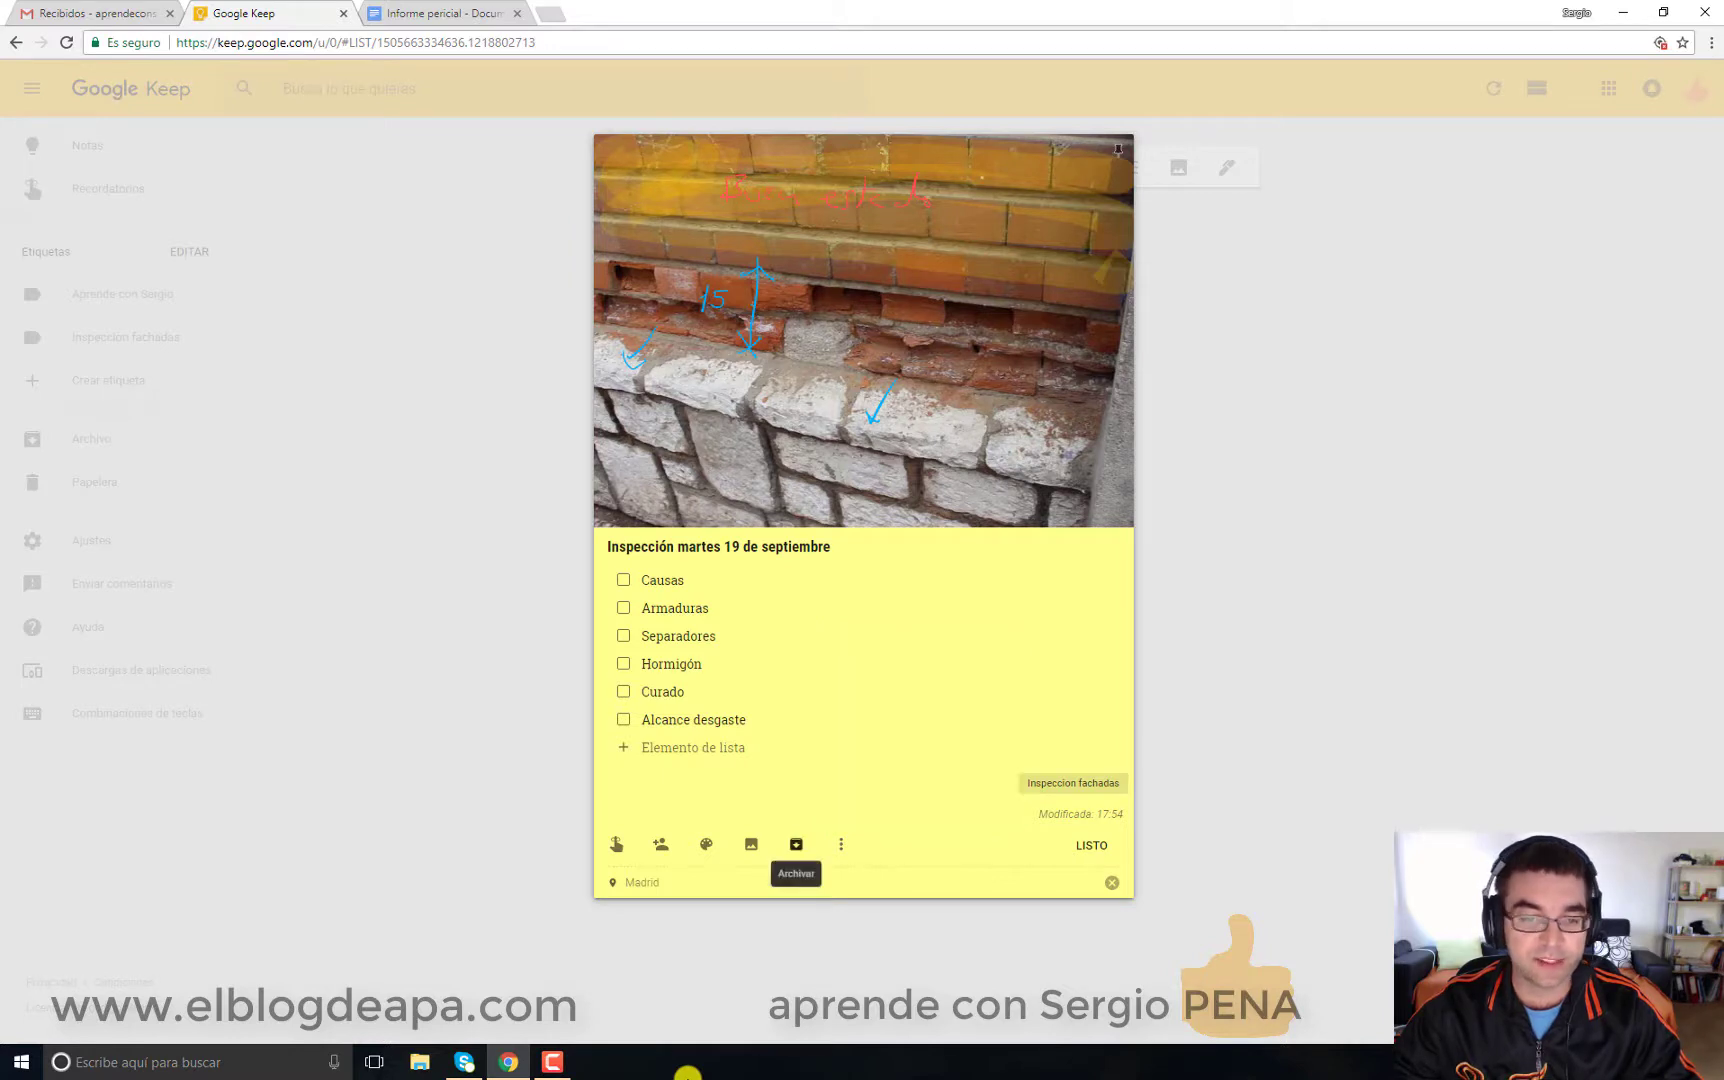
{"action": "left_click", "coordinate": [796, 844]}
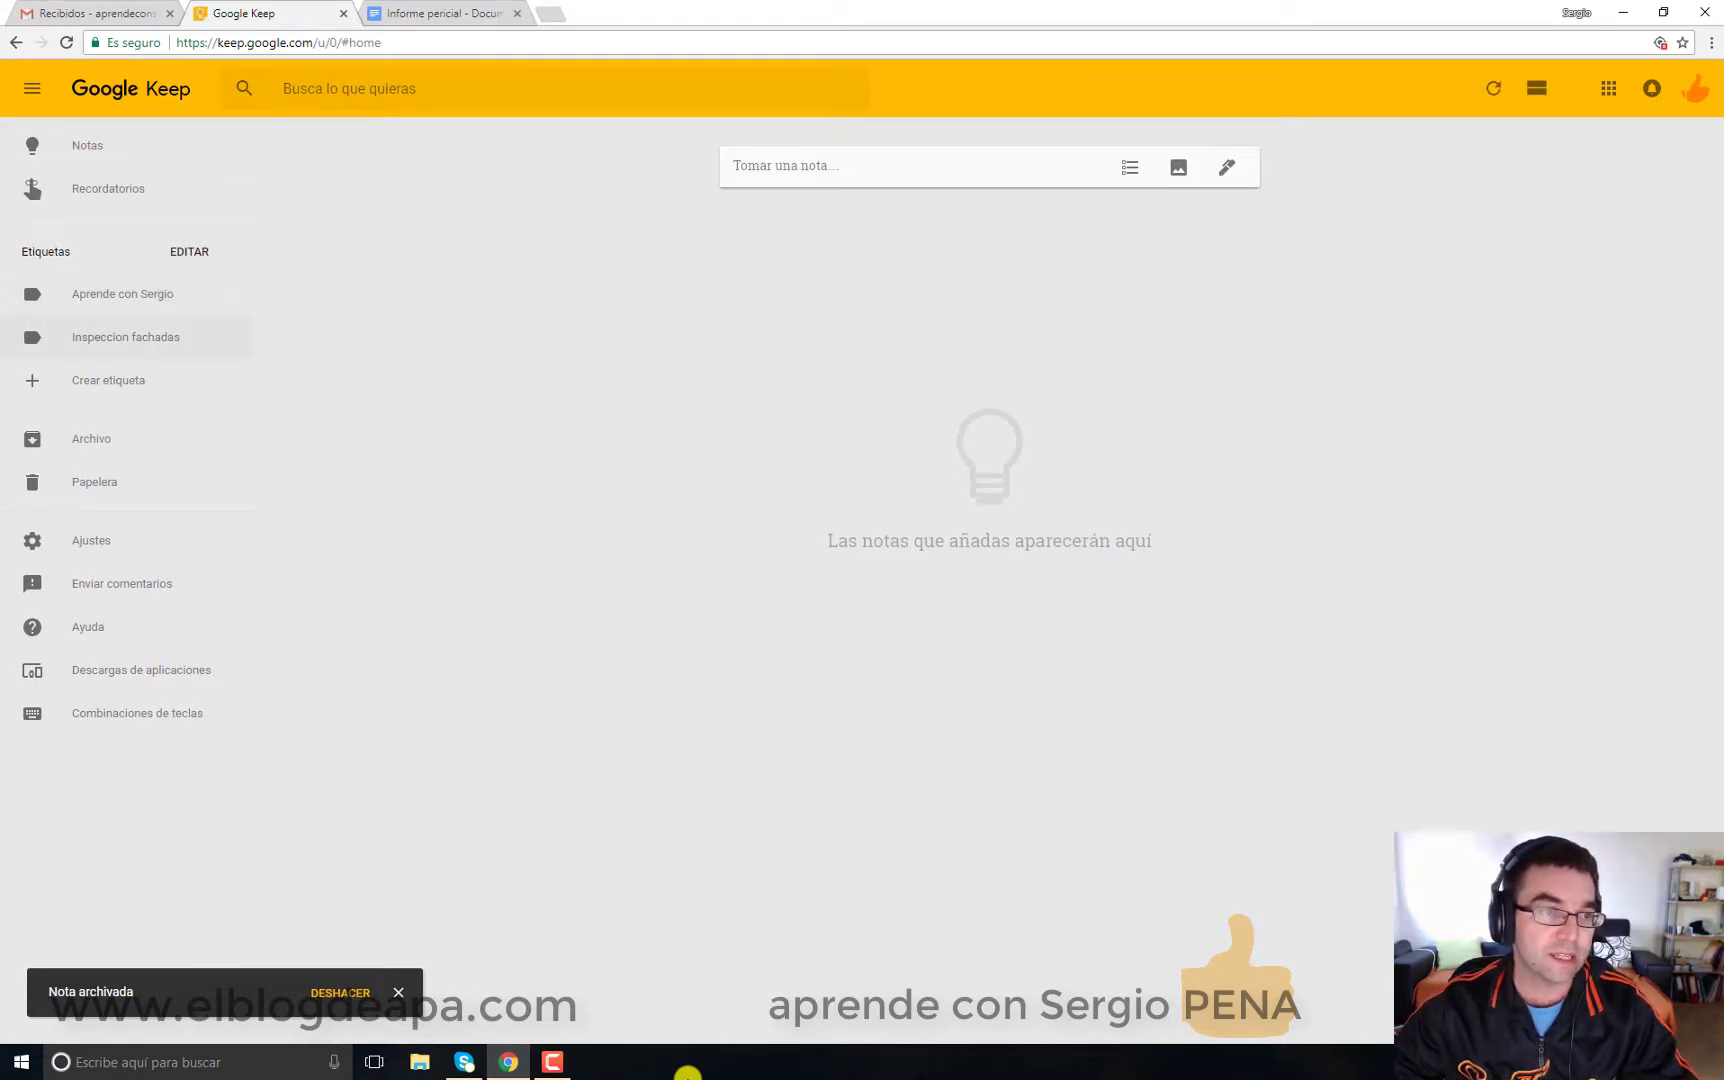
{"action": "left_click", "coordinate": [125, 337]}
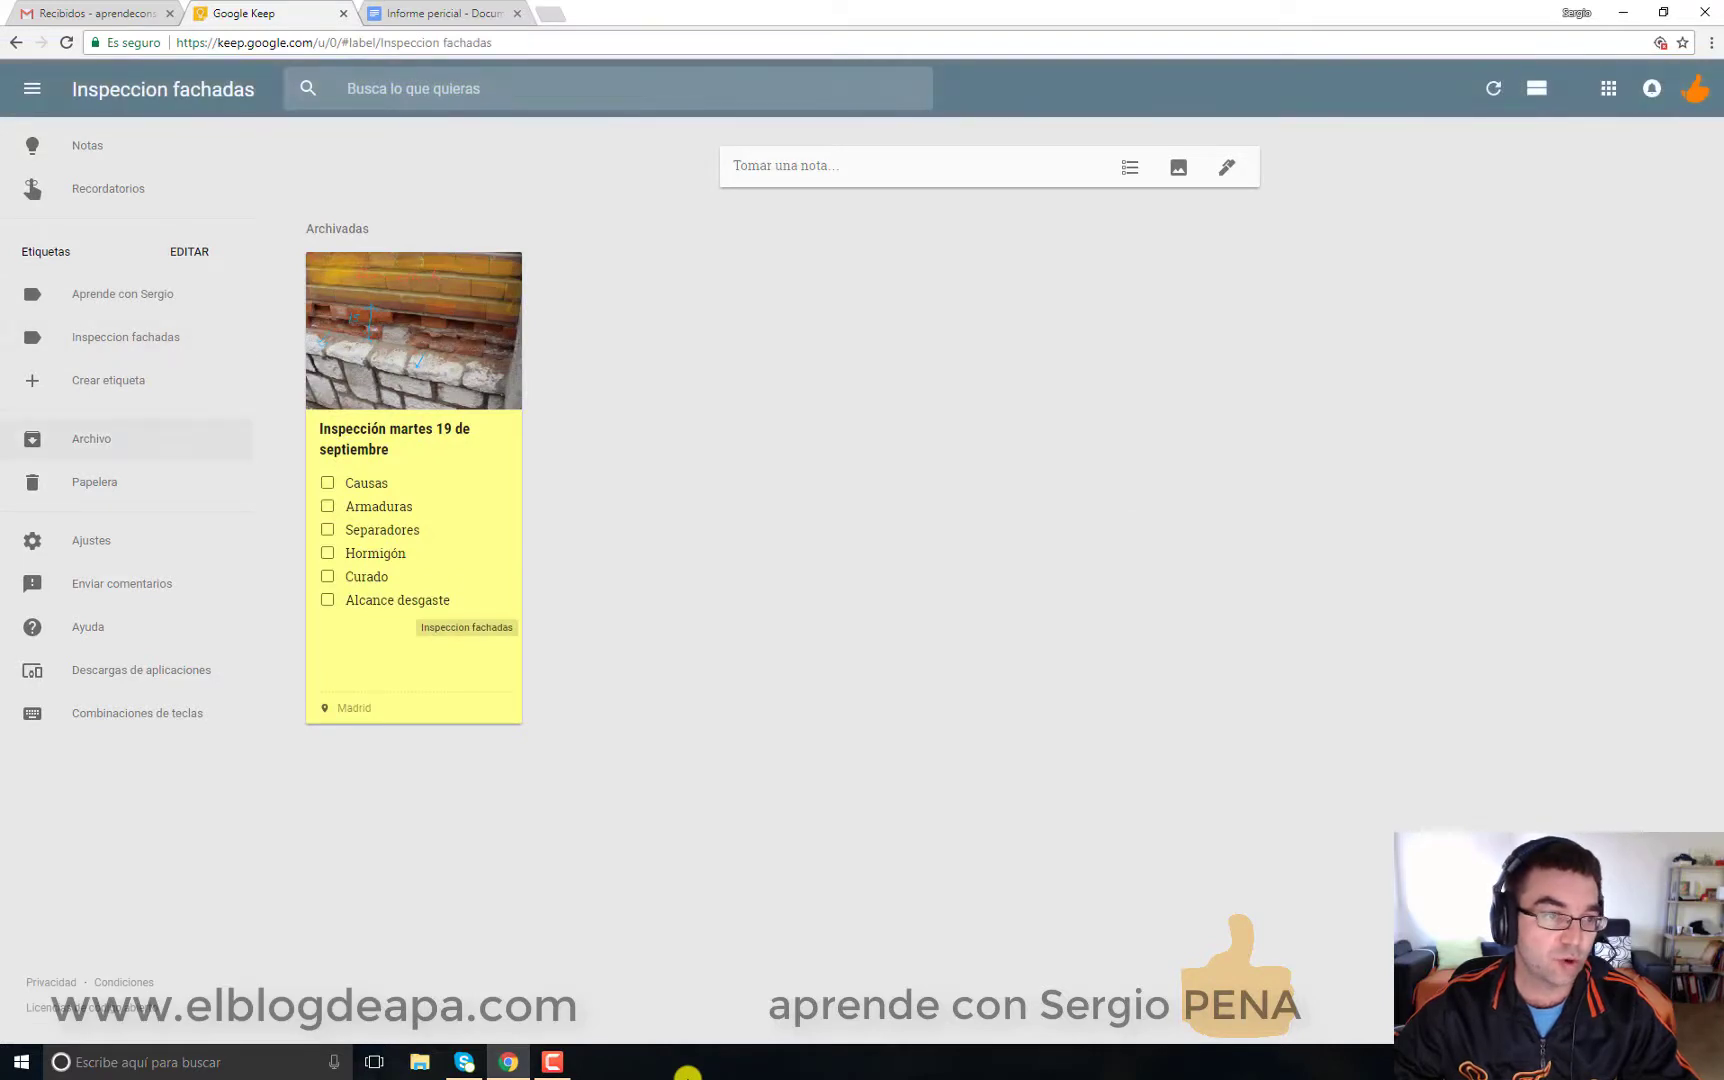
{"action": "left_click", "coordinate": [91, 438]}
{"action": "key", "text": "slash"}
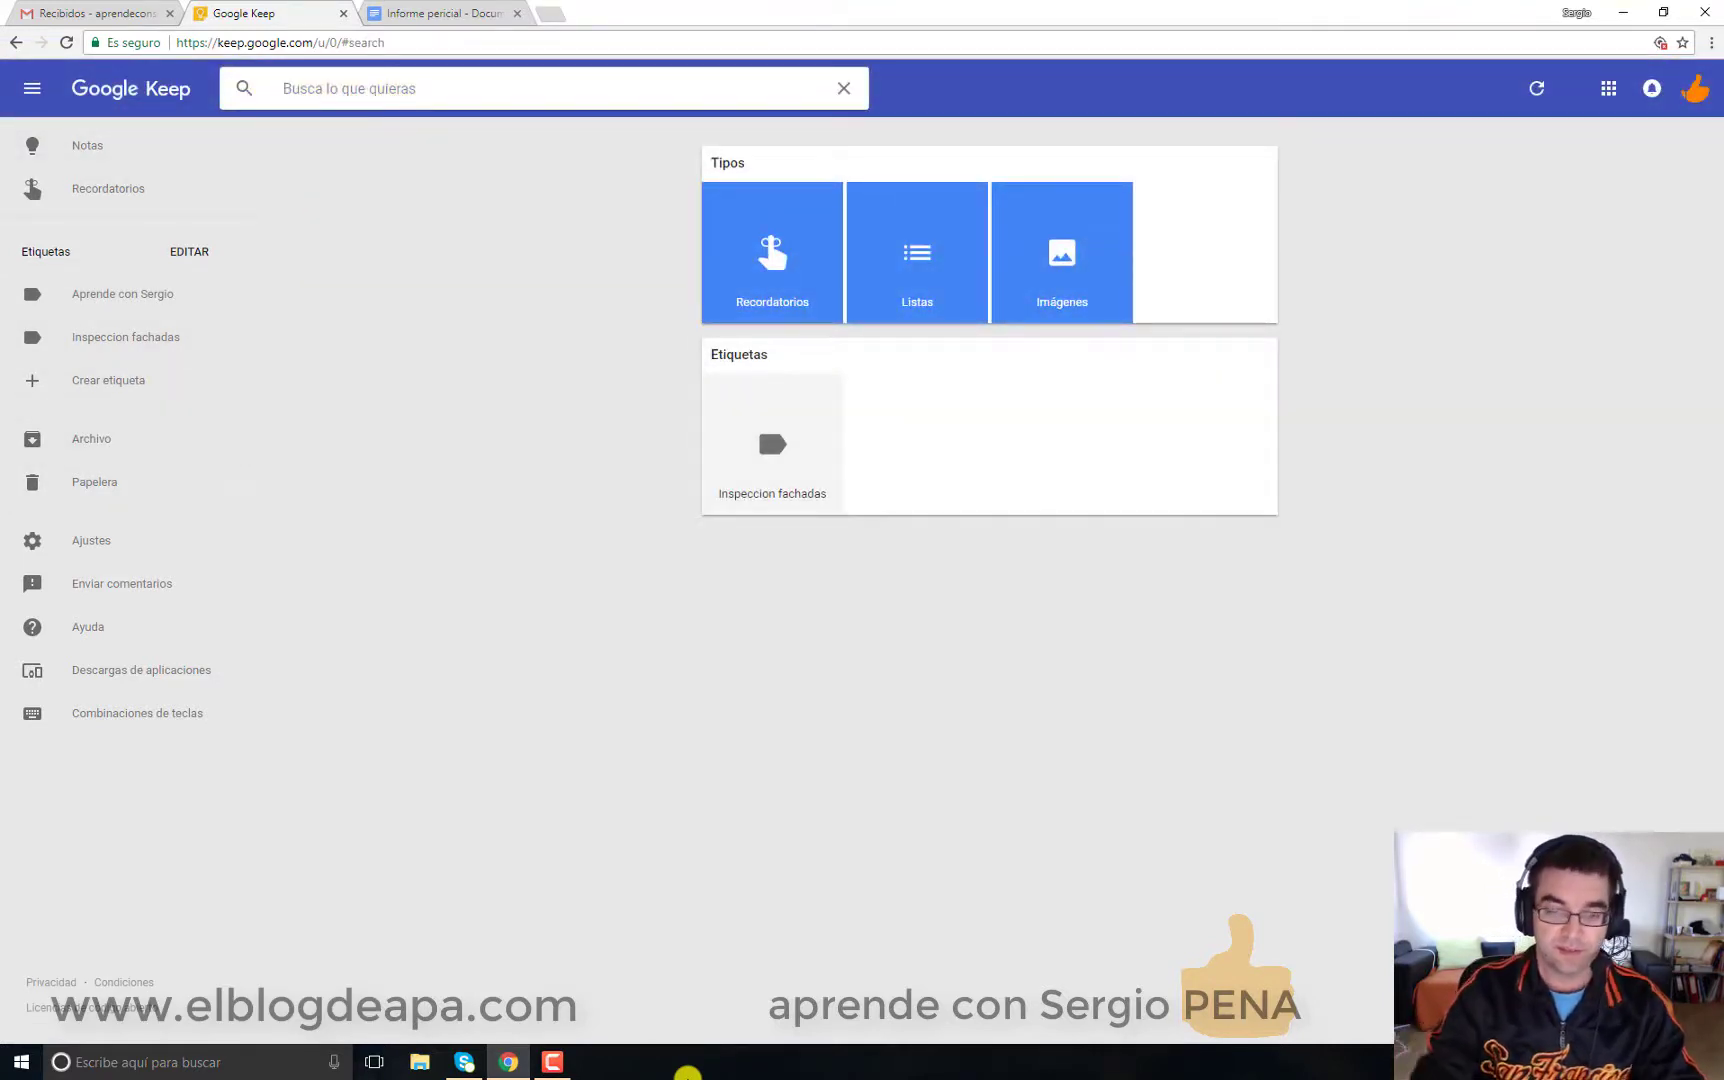
{"action": "type", "text": "fachadas"}
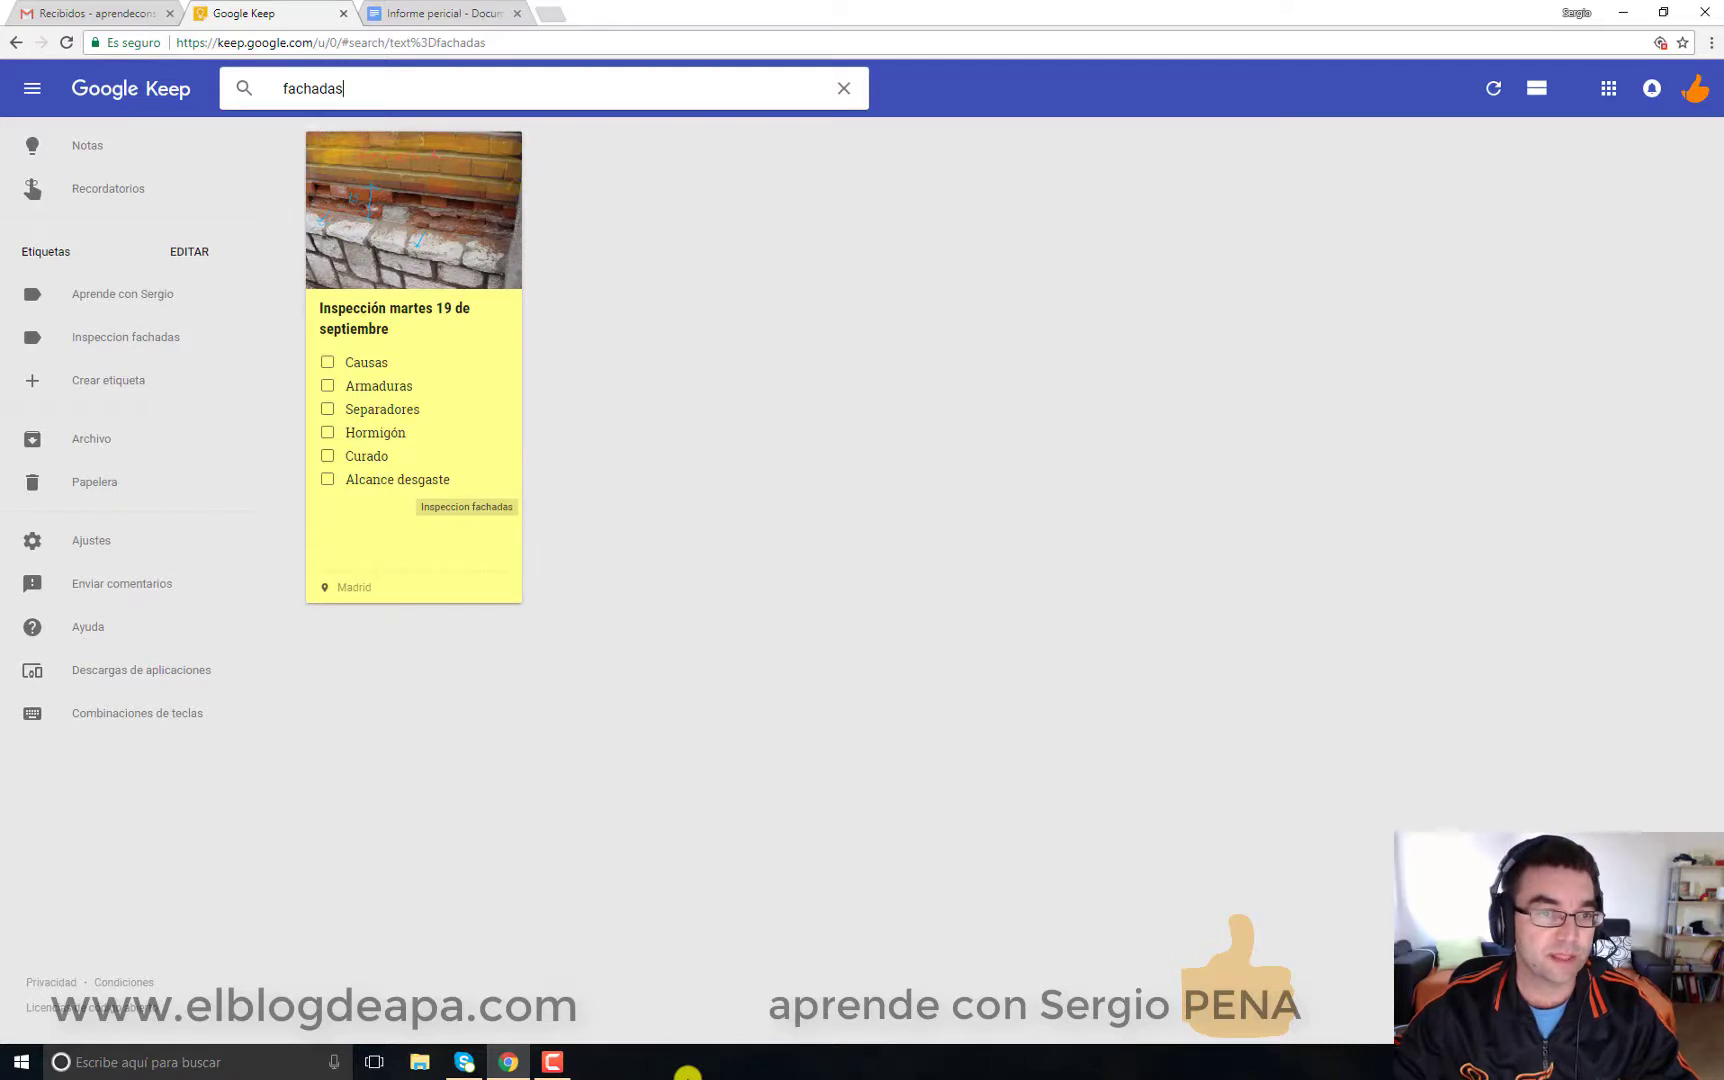
{"action": "key", "text": "Escape"}
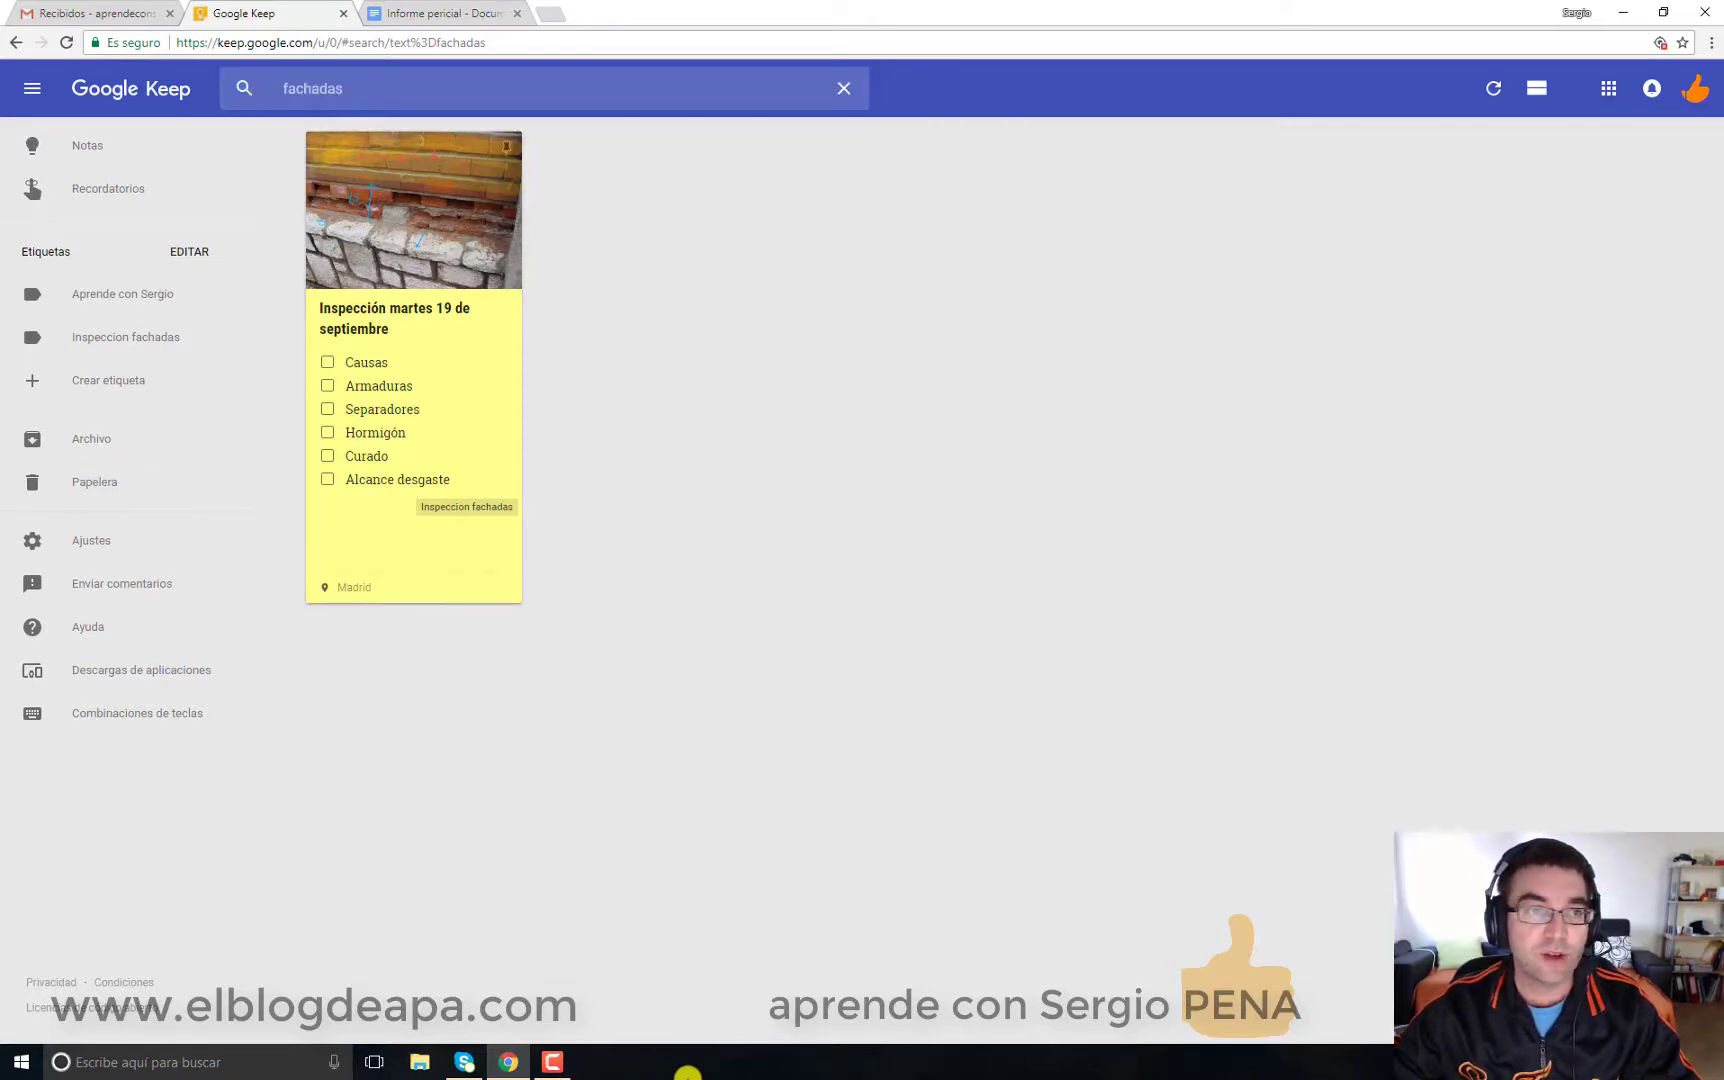
{"action": "key", "text": "Escape"}
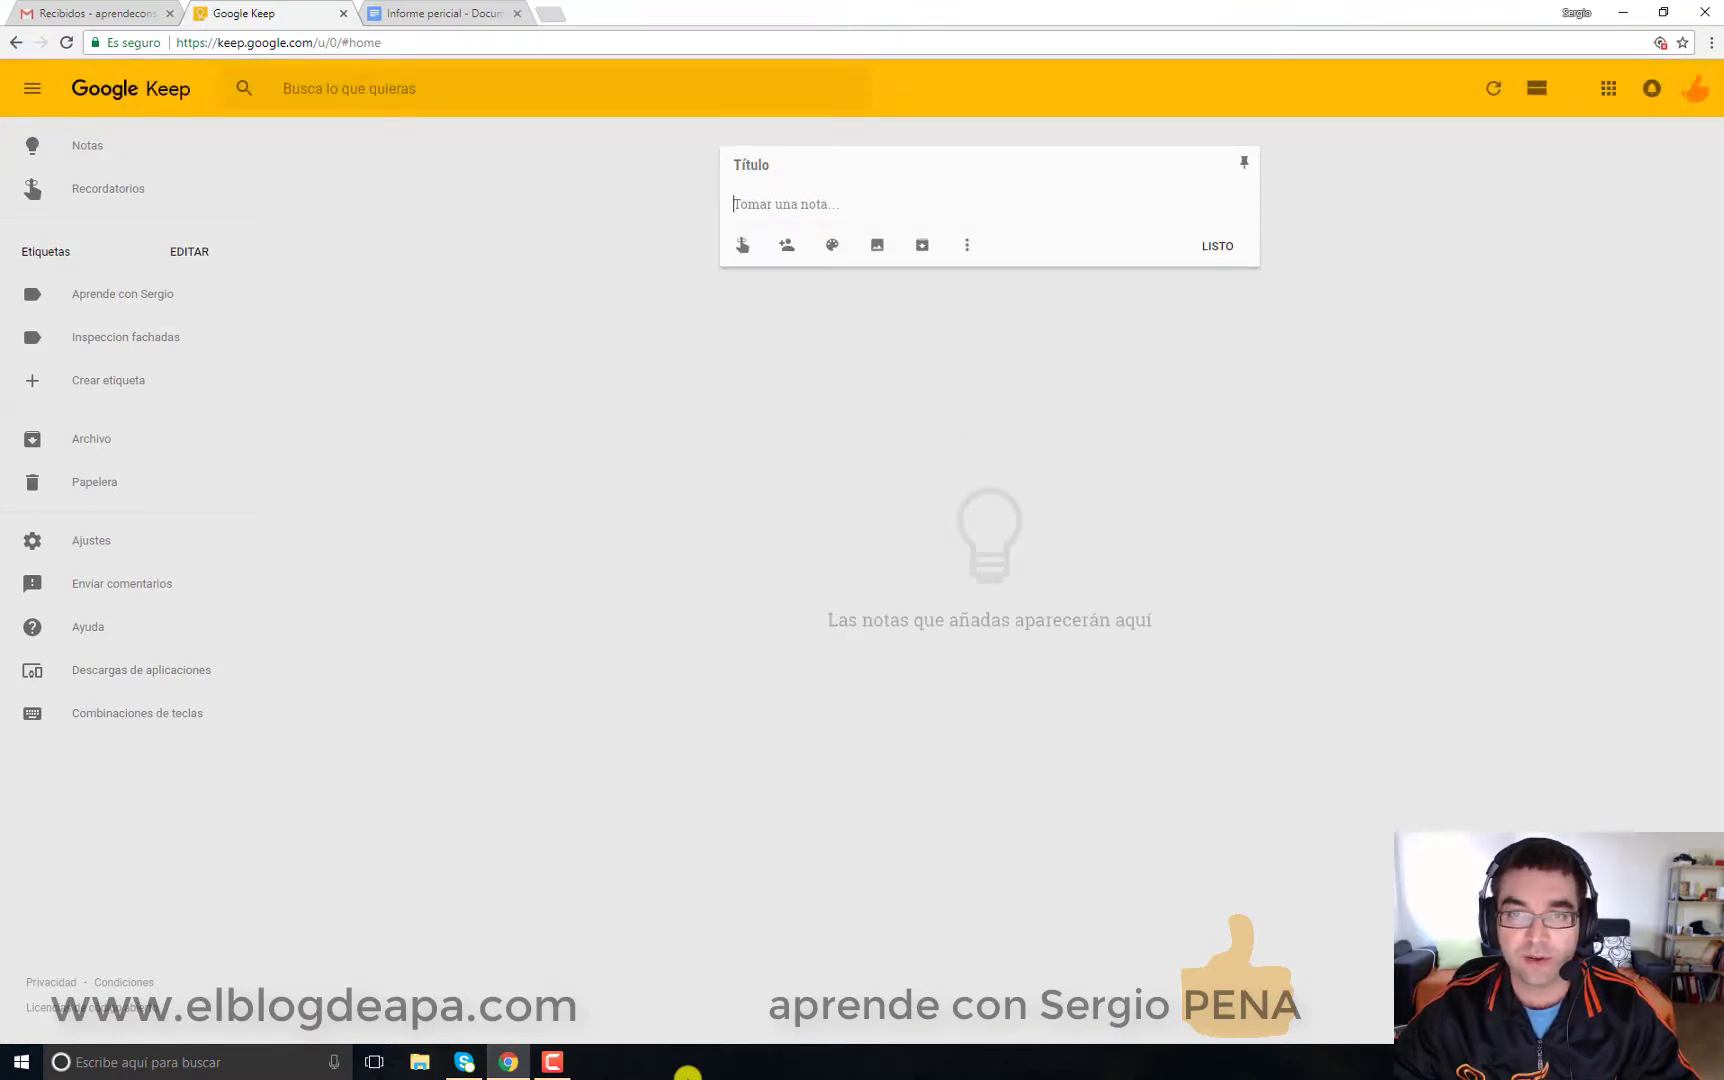
Step: Start a new drawing note and sketch a red wall section with a ledge line and hatching
{"action": "key", "text": "Escape"}
{"action": "left_click", "coordinate": [1226, 167]}
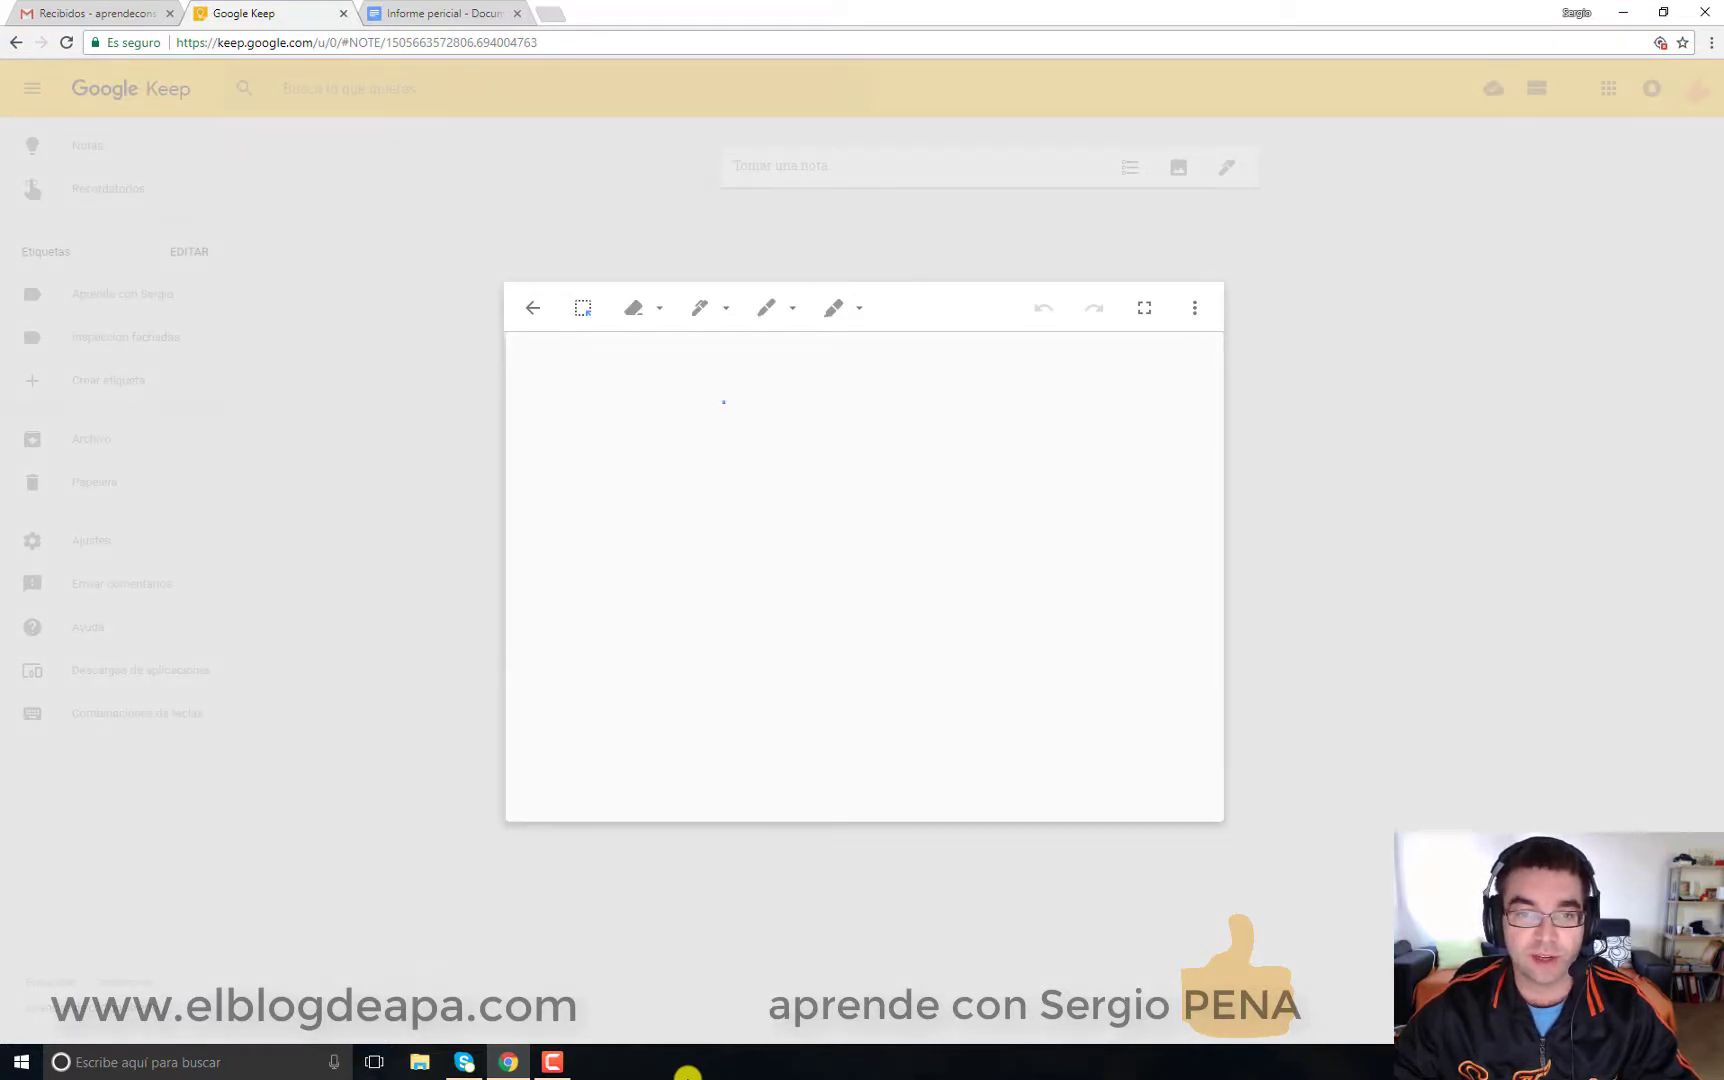
{"action": "left_click", "coordinate": [699, 307]}
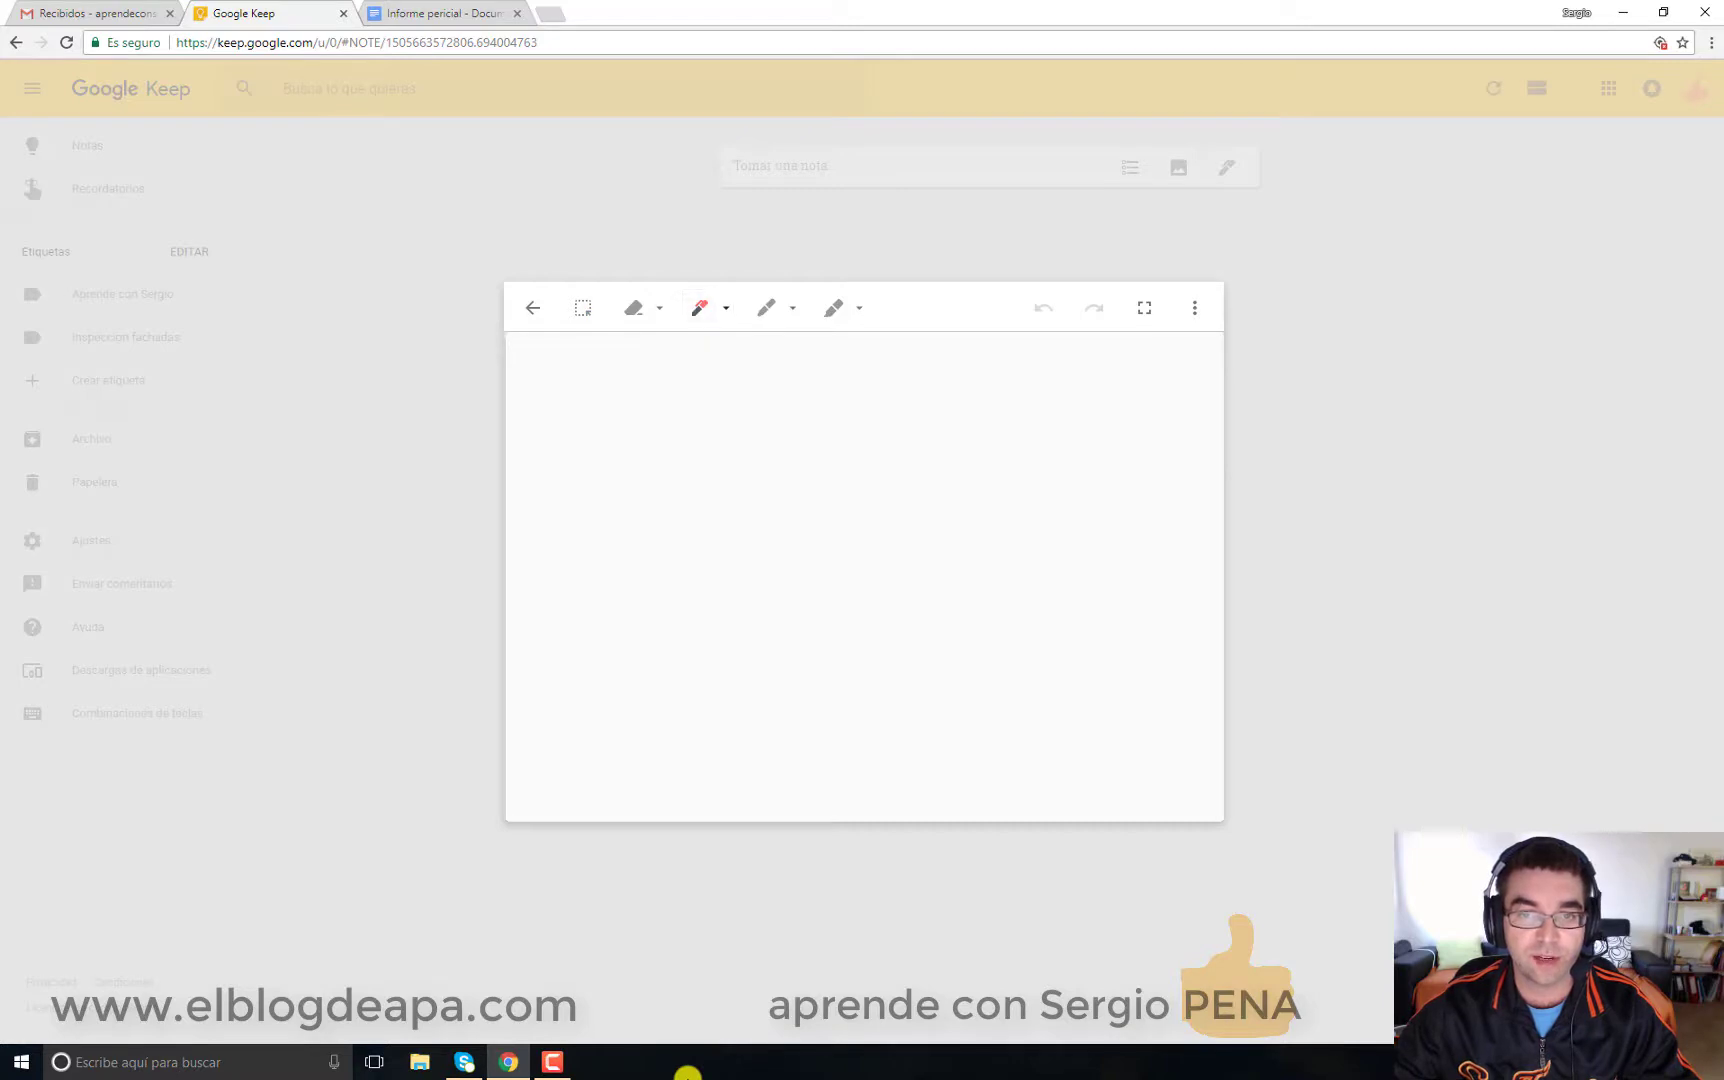
{"action": "mouse_move", "coordinate": [703, 420]}
{"action": "left_mouse_down"}
{"action": "mouse_move", "coordinate": [692, 544]}
{"action": "mouse_move", "coordinate": [737, 547]}
{"action": "mouse_move", "coordinate": [755, 424]}
{"action": "left_mouse_up"}
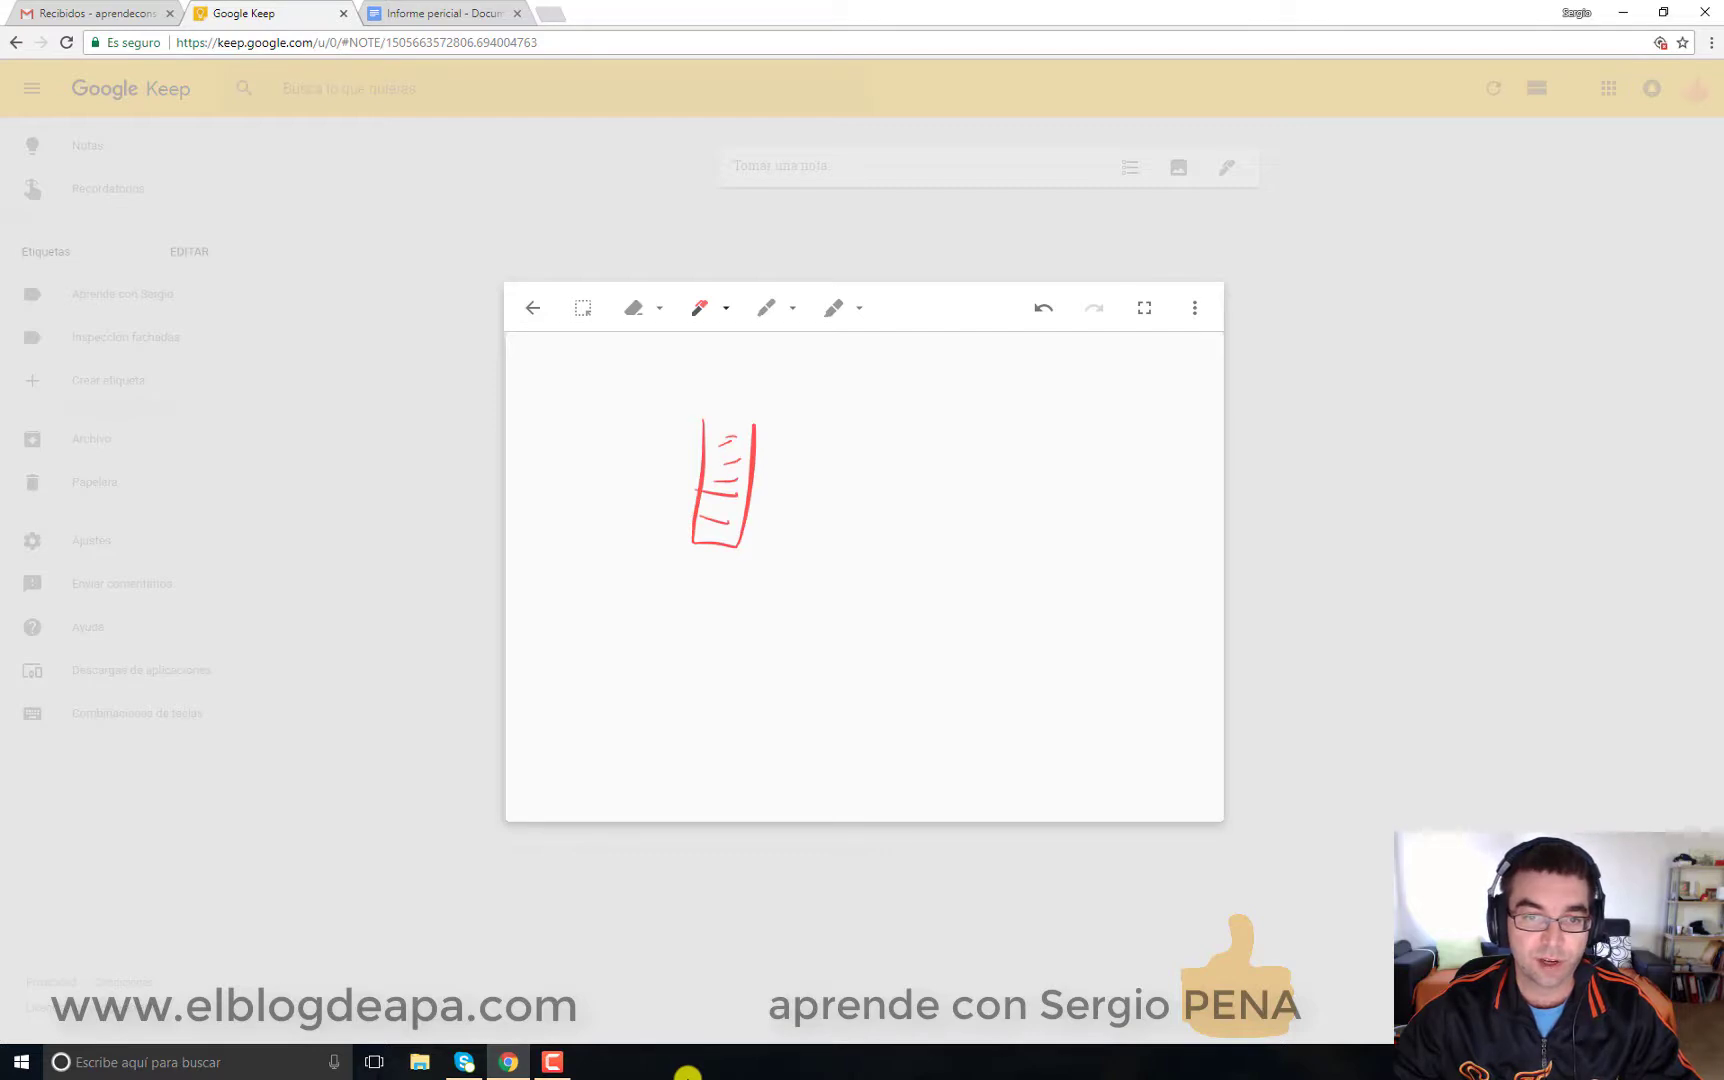
{"action": "mouse_move", "coordinate": [602, 545]}
{"action": "left_mouse_down"}
{"action": "mouse_move", "coordinate": [698, 547]}
{"action": "mouse_move", "coordinate": [682, 561]}
{"action": "mouse_move", "coordinate": [685, 640]}
{"action": "mouse_move", "coordinate": [721, 590]}
{"action": "left_mouse_up"}
{"action": "left_click_drag", "start_coordinate": [698, 606], "coordinate": [722, 603]}
{"action": "left_click_drag", "start_coordinate": [700, 626], "coordinate": [717, 639]}
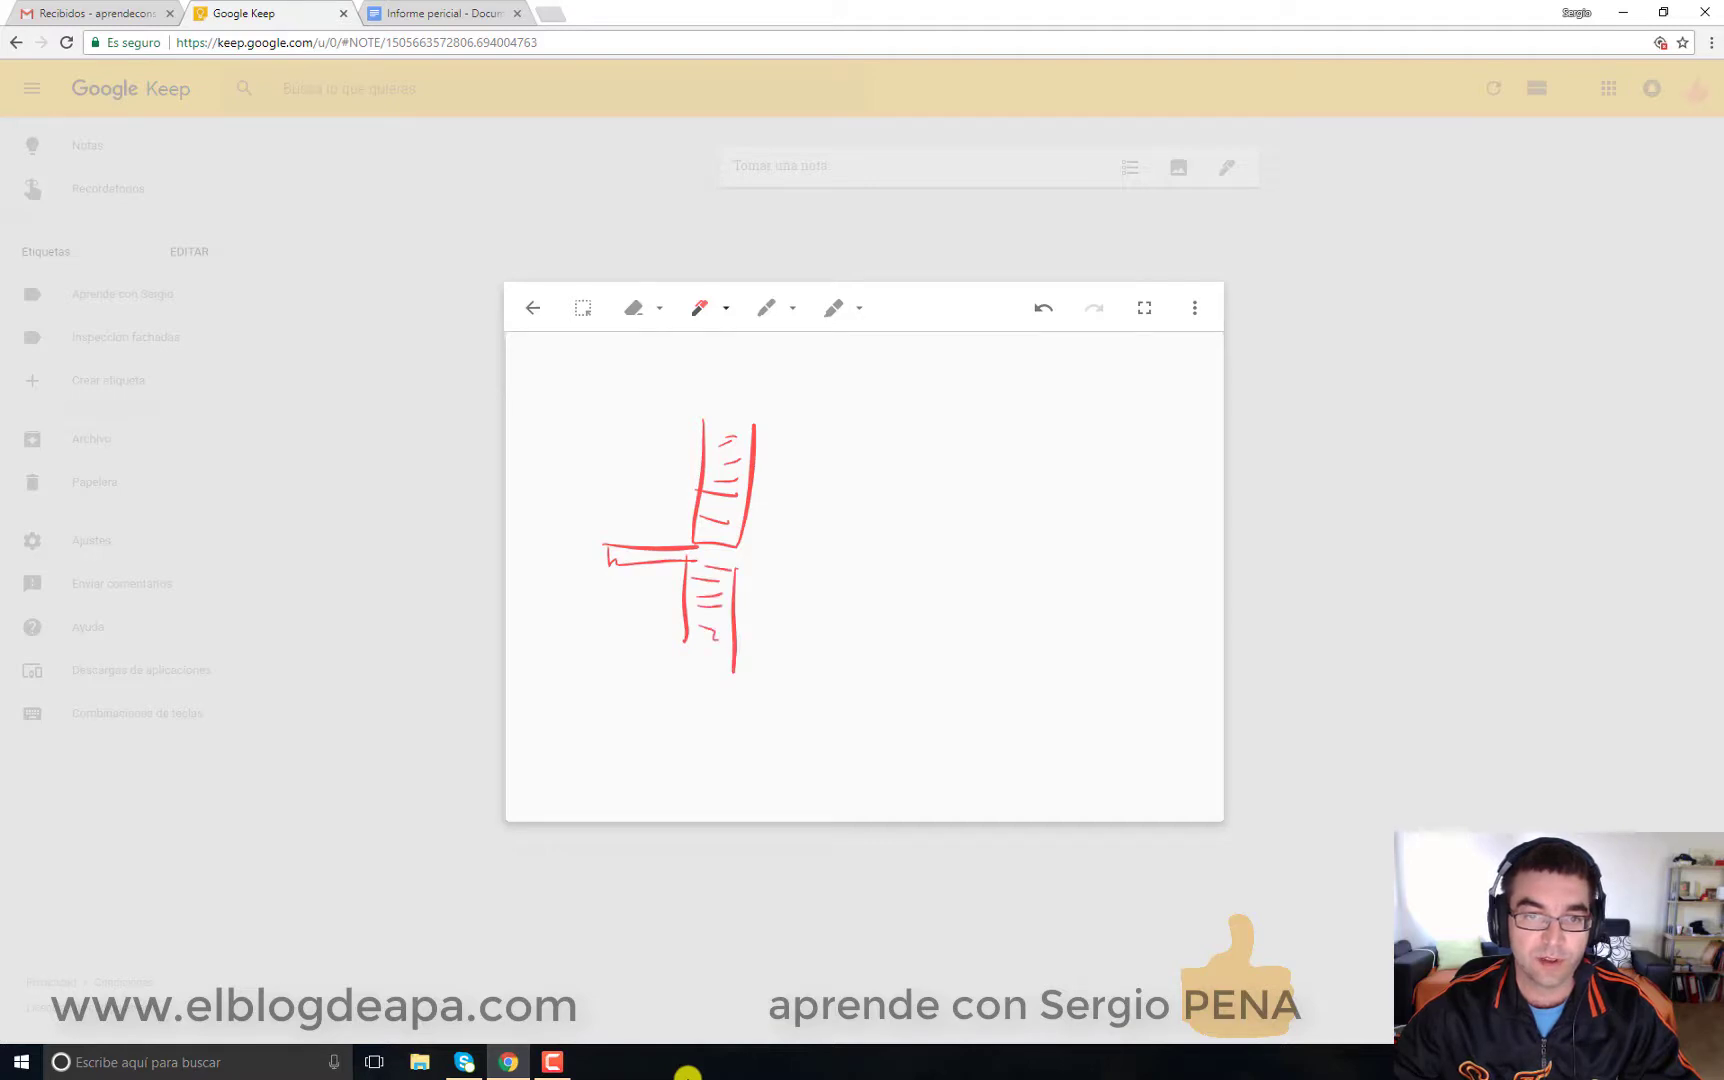
Step: Switch the pen colour to cyan for annotations, then close the drawing
{"action": "left_click", "coordinate": [726, 308]}
{"action": "left_click", "coordinate": [738, 349]}
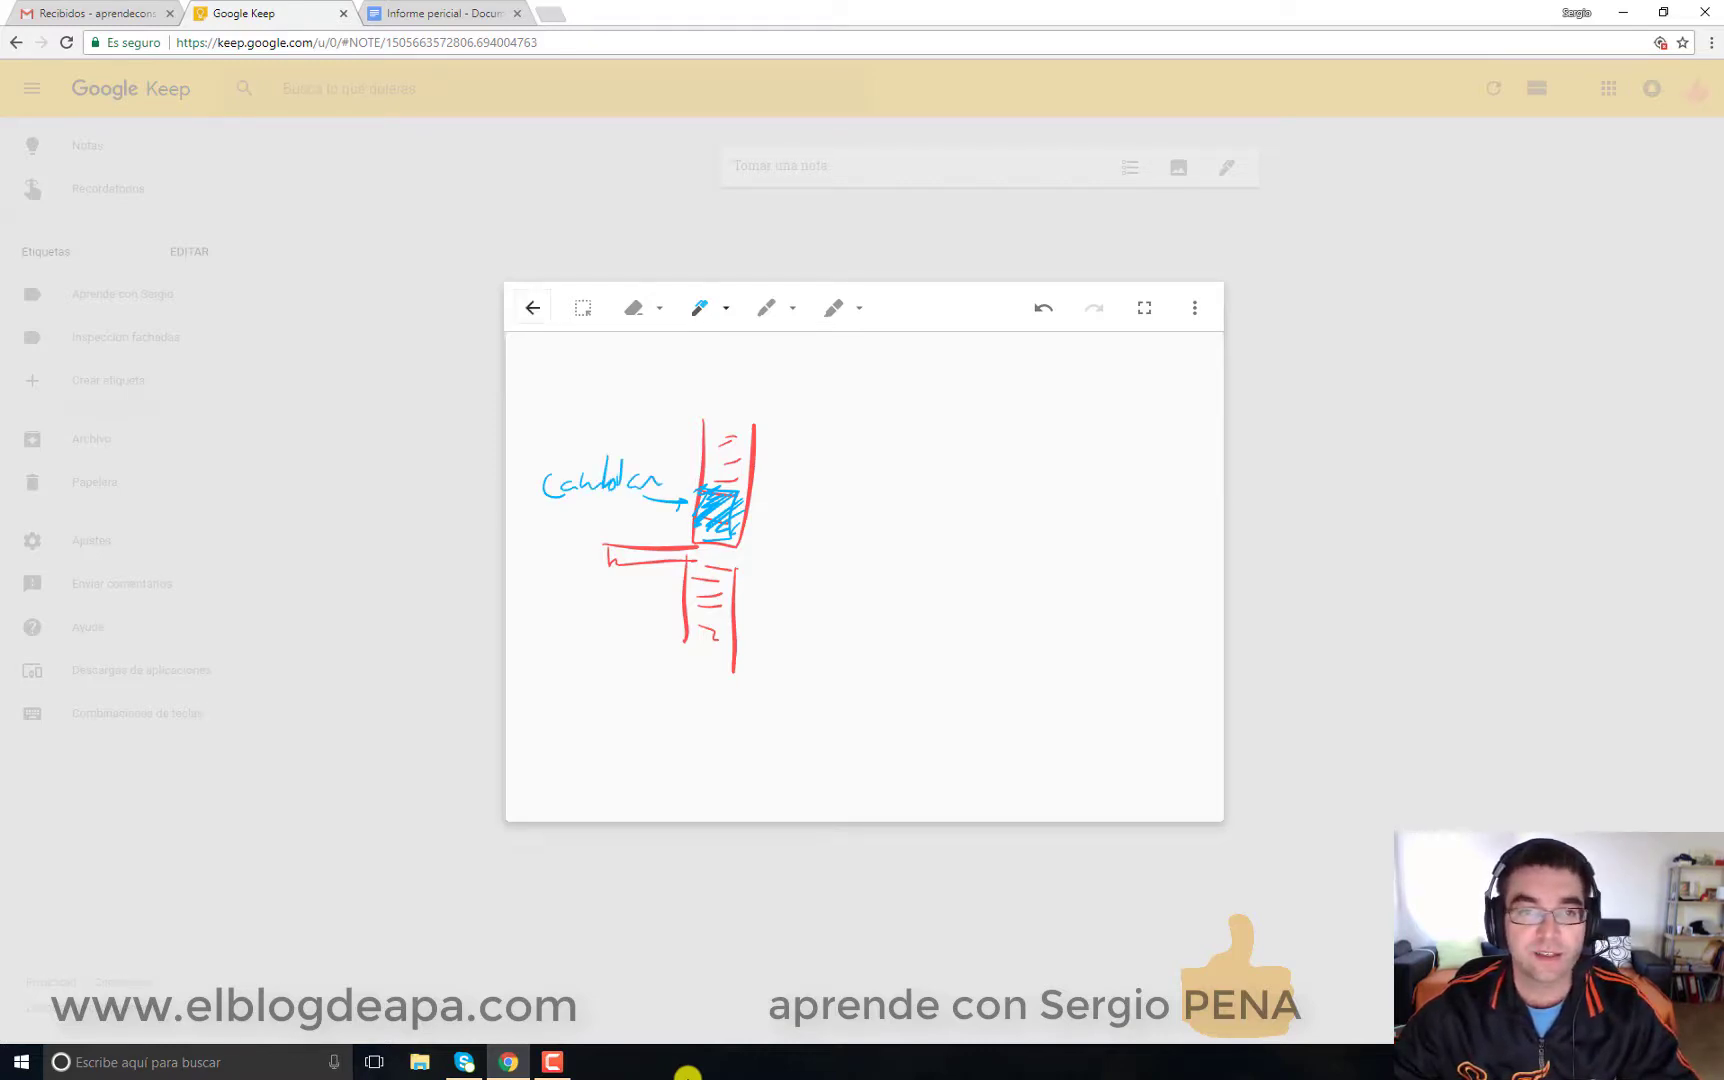
{"action": "key", "text": "Escape"}
{"action": "key", "text": "Escape"}
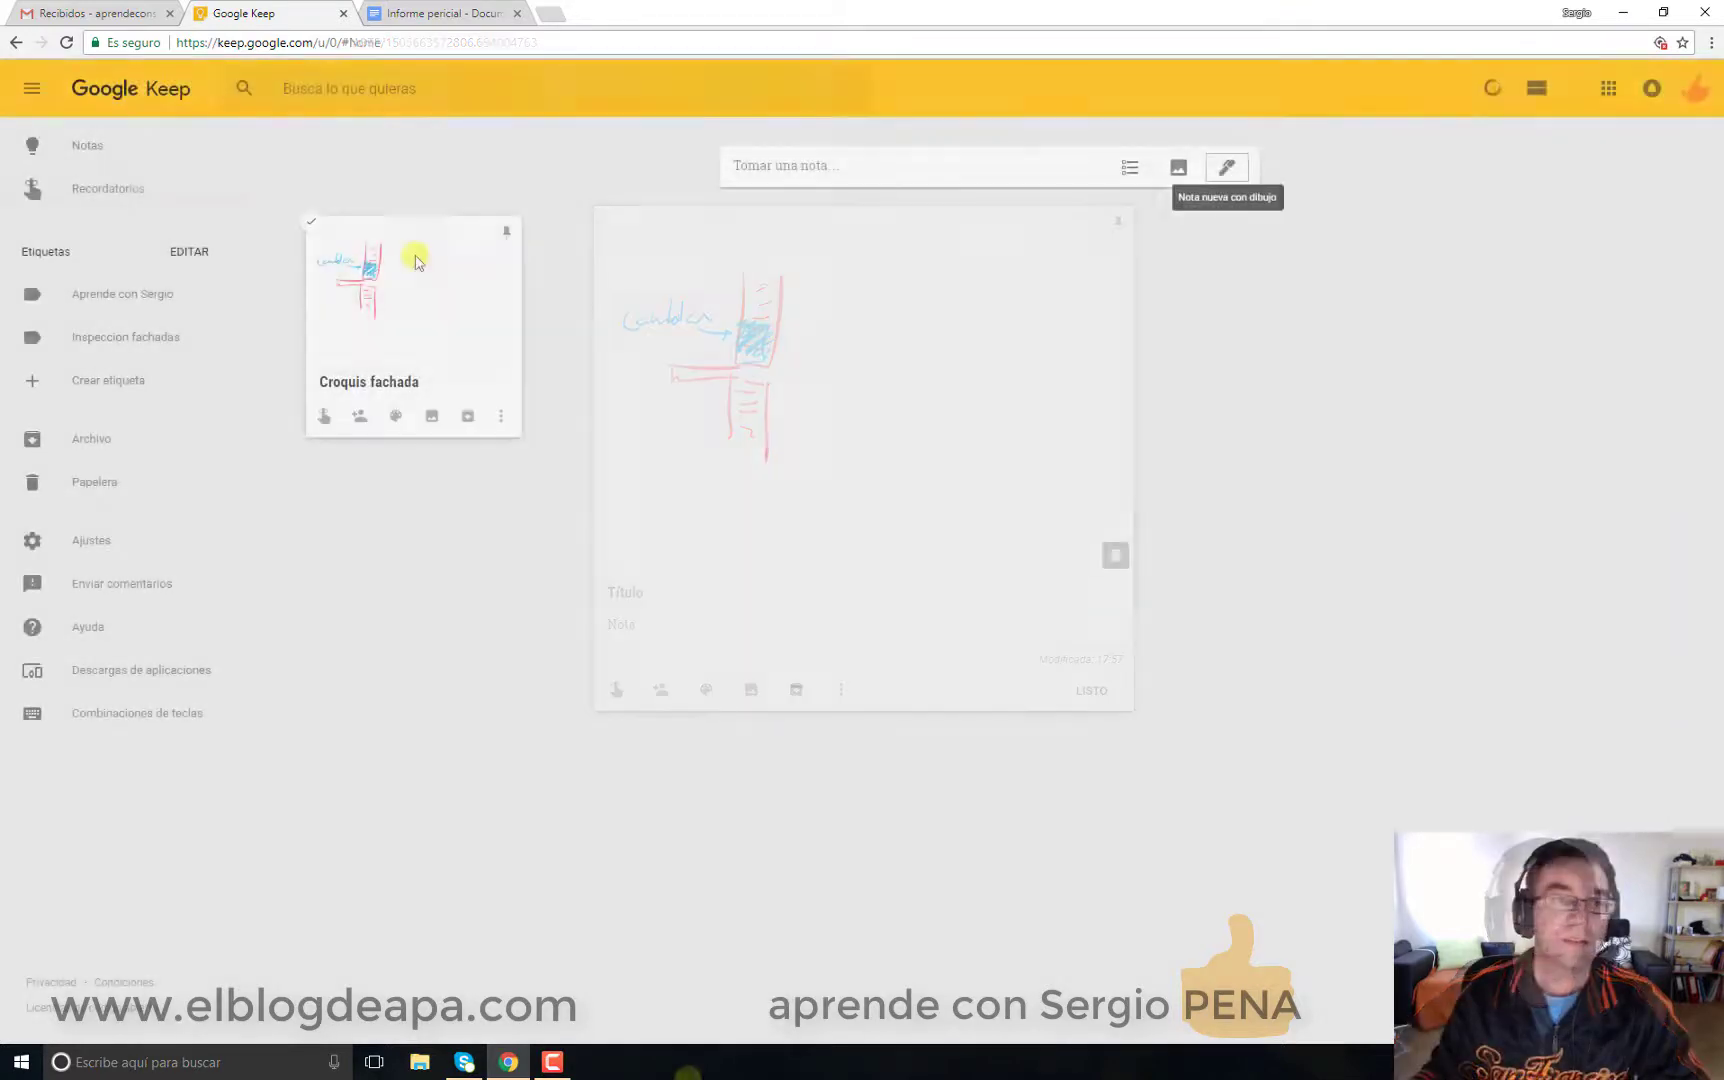
Step: Label the Croquis fachada sketch note with Inspeccion fachadas
{"action": "left_click", "coordinate": [402, 375]}
{"action": "left_click", "coordinate": [842, 689]}
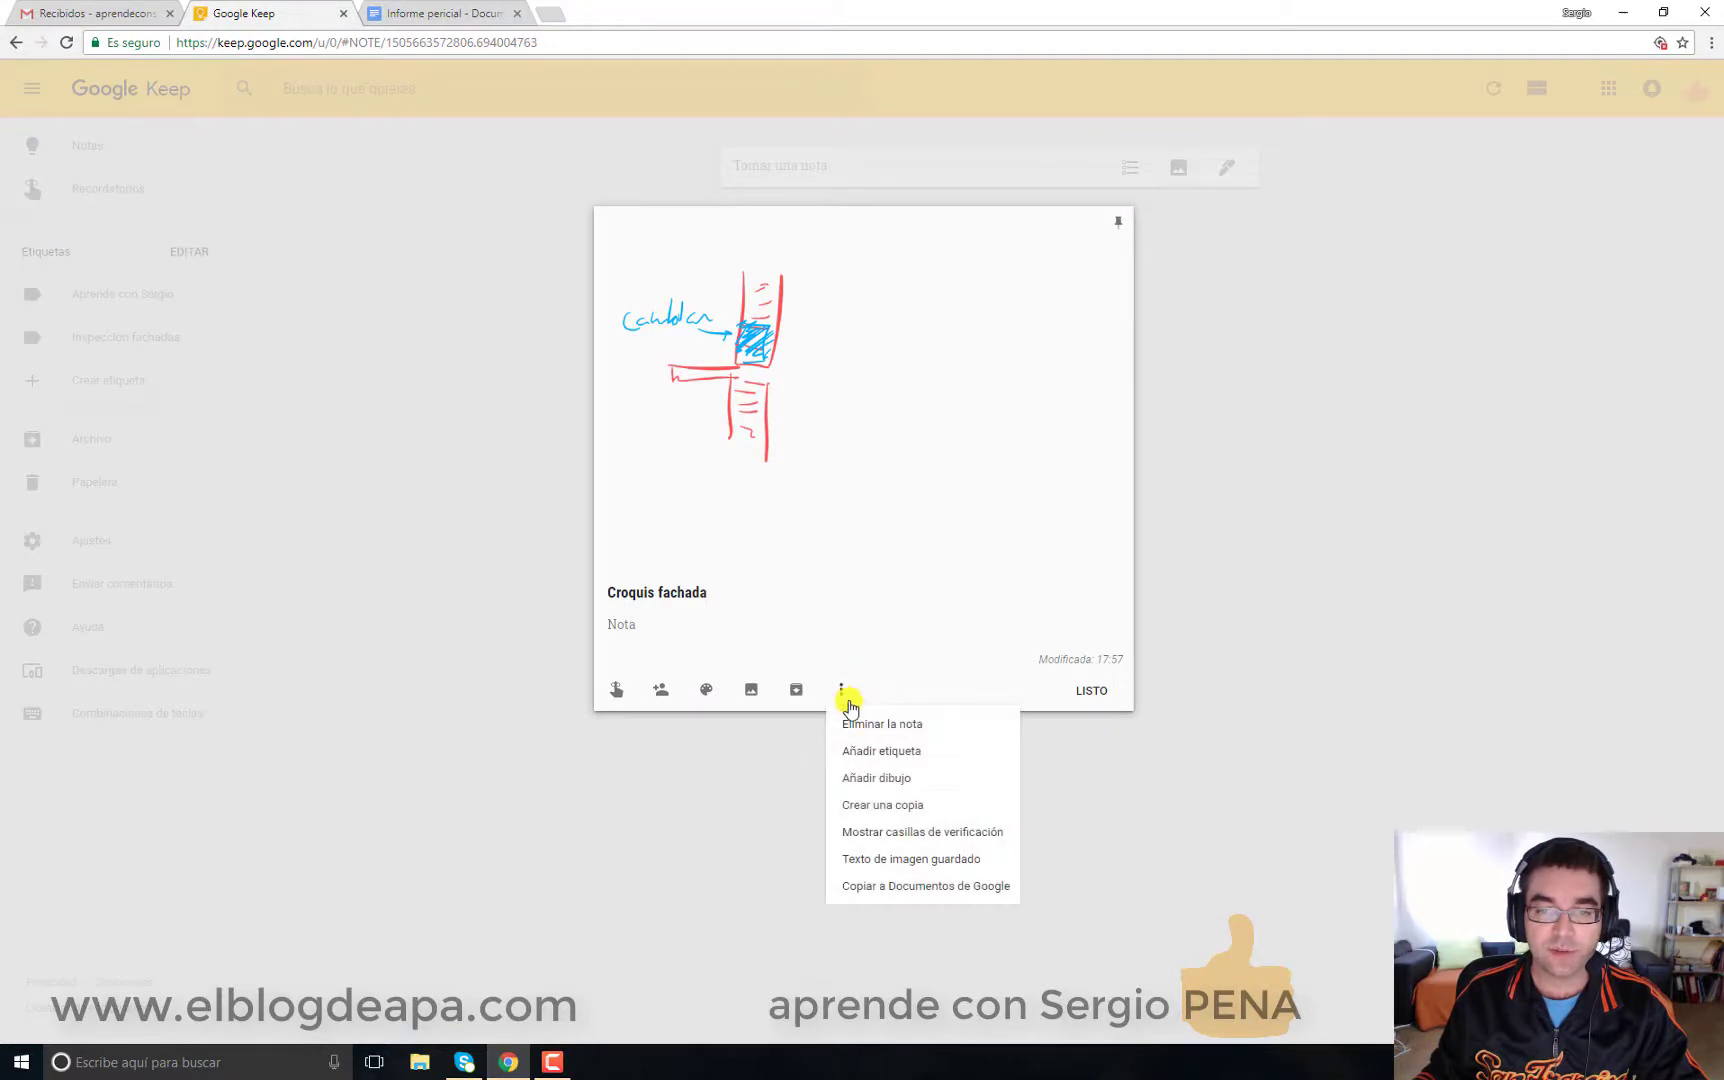
{"action": "left_click", "coordinate": [916, 752]}
{"action": "left_click", "coordinate": [897, 813]}
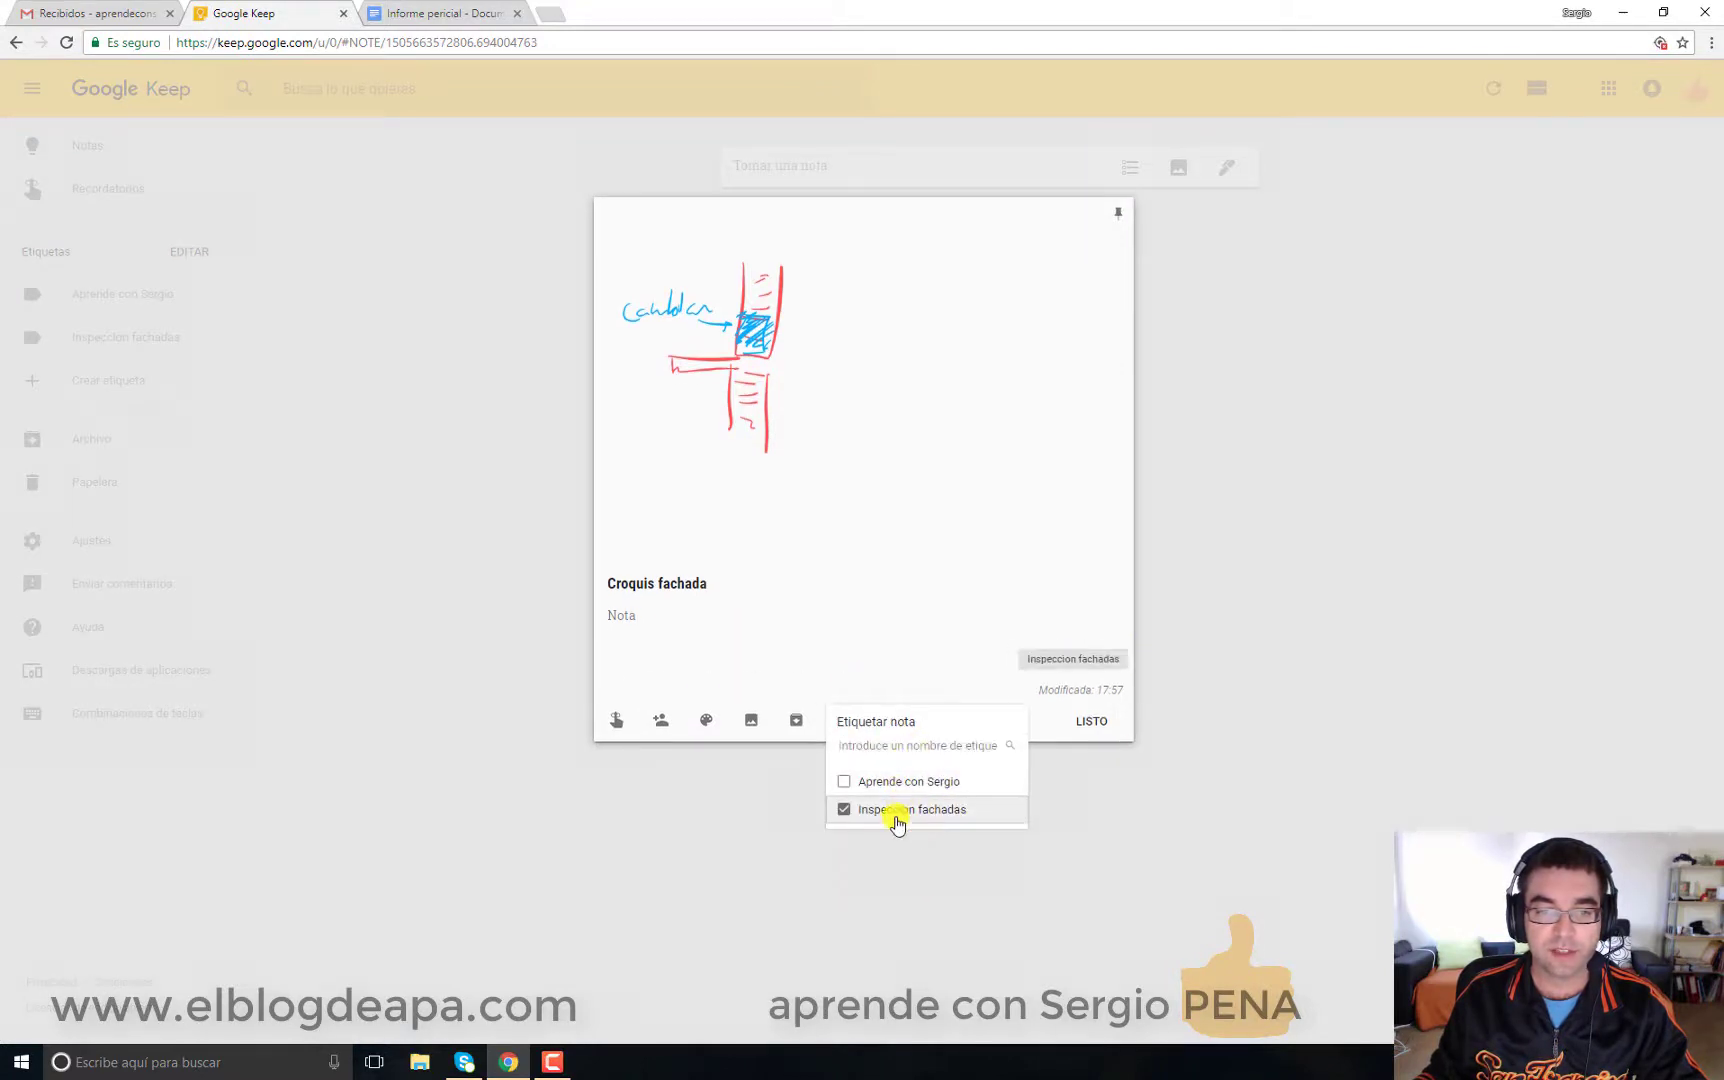
{"action": "left_click", "coordinate": [1061, 737]}
Step: Pin Croquis fachada and Inspección martes 19 de septiembre, then return to the Notas view
{"action": "left_click", "coordinate": [158, 345]}
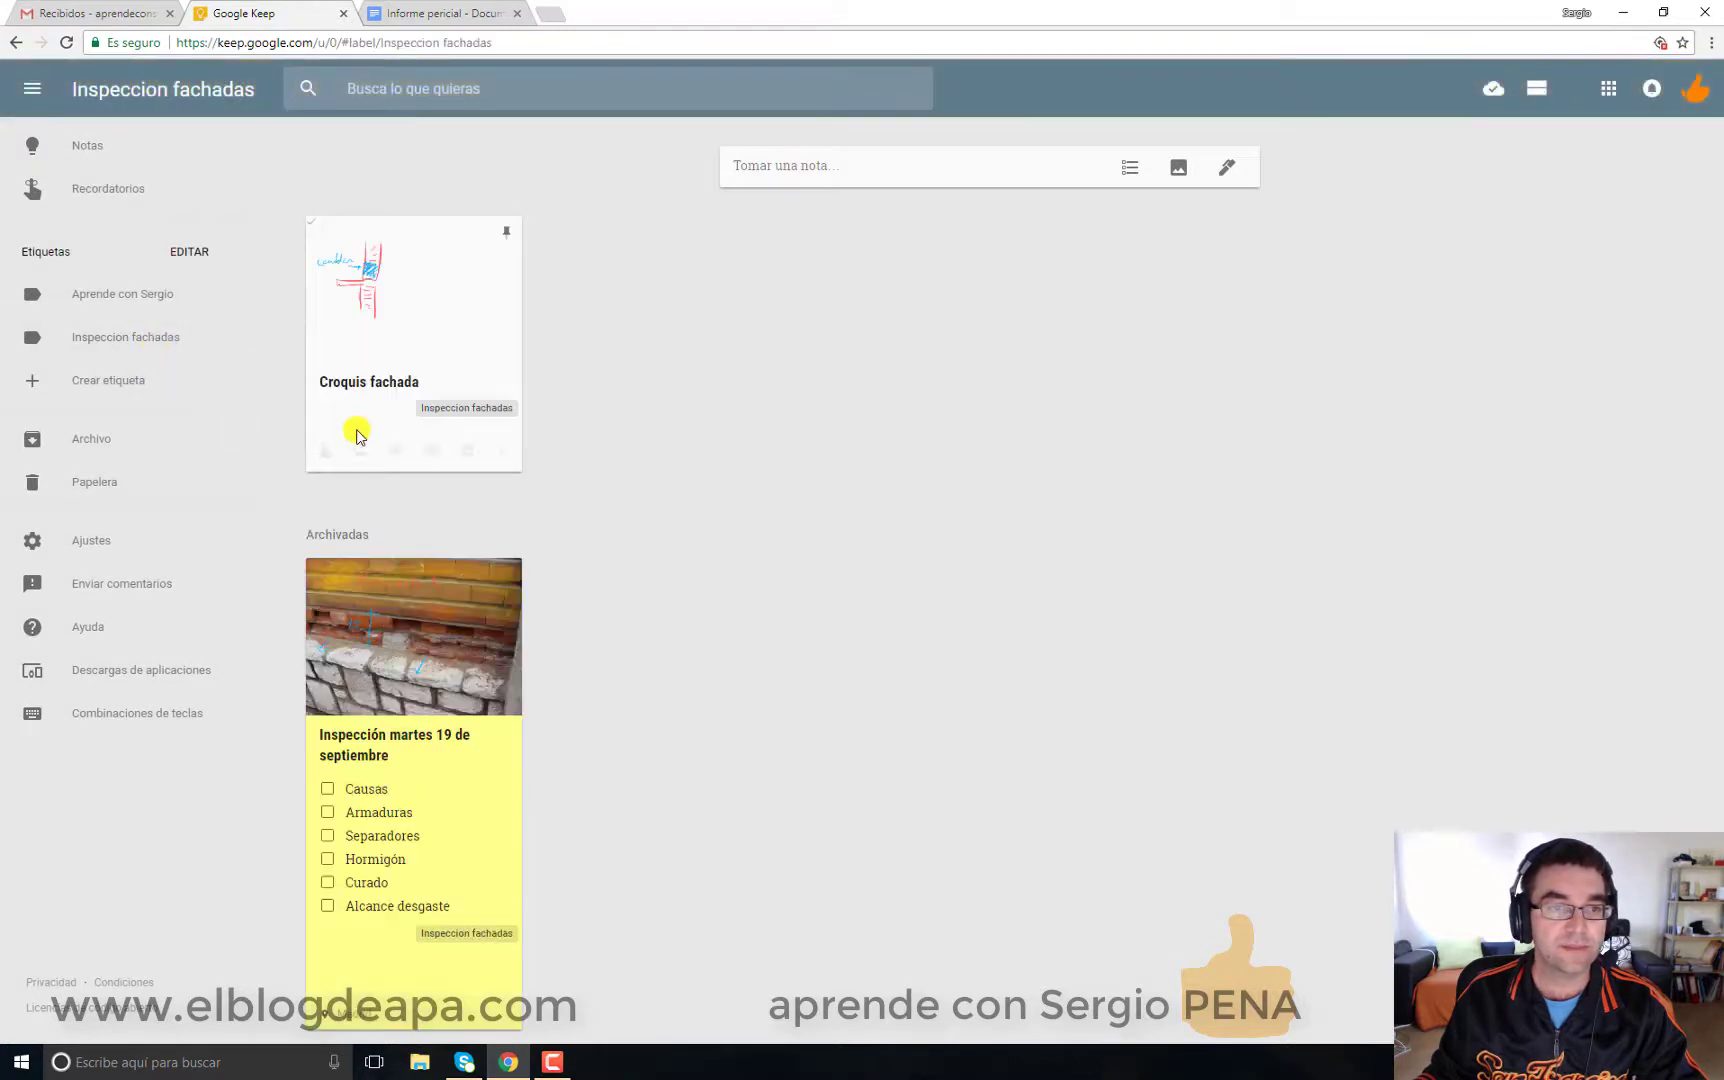
{"action": "left_click", "coordinate": [430, 325]}
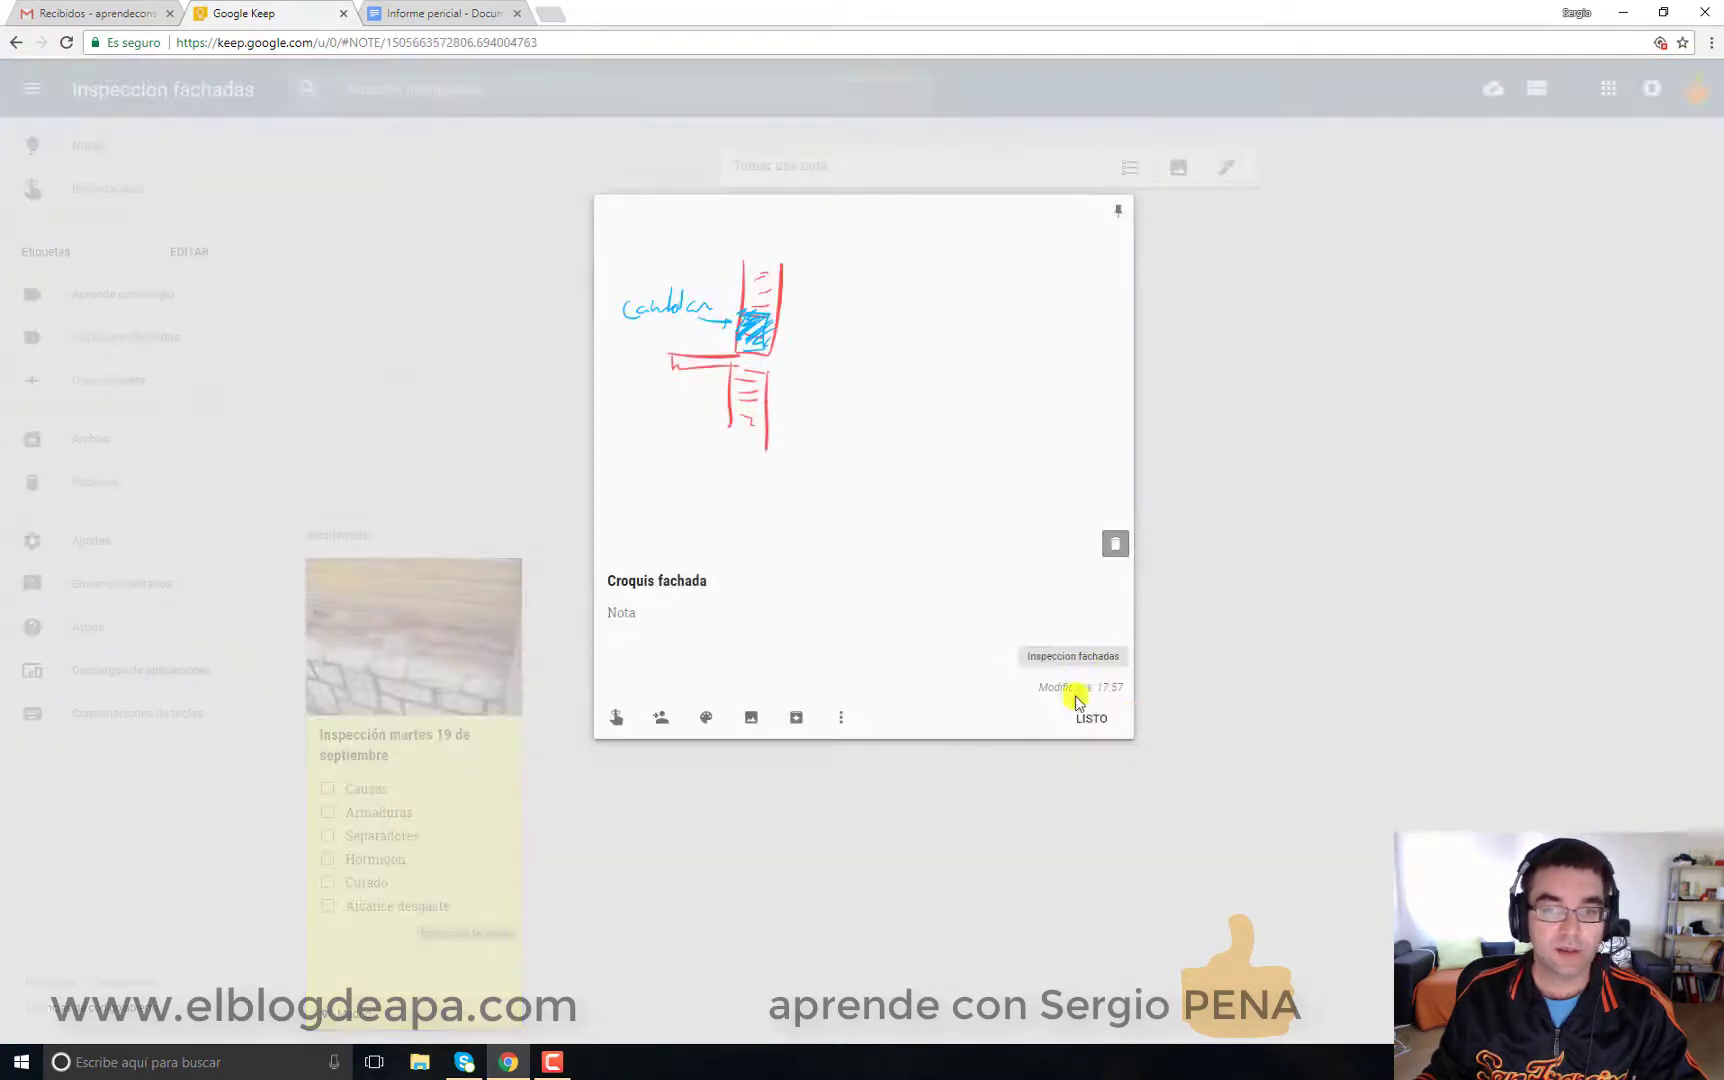
{"action": "left_click", "coordinate": [797, 717]}
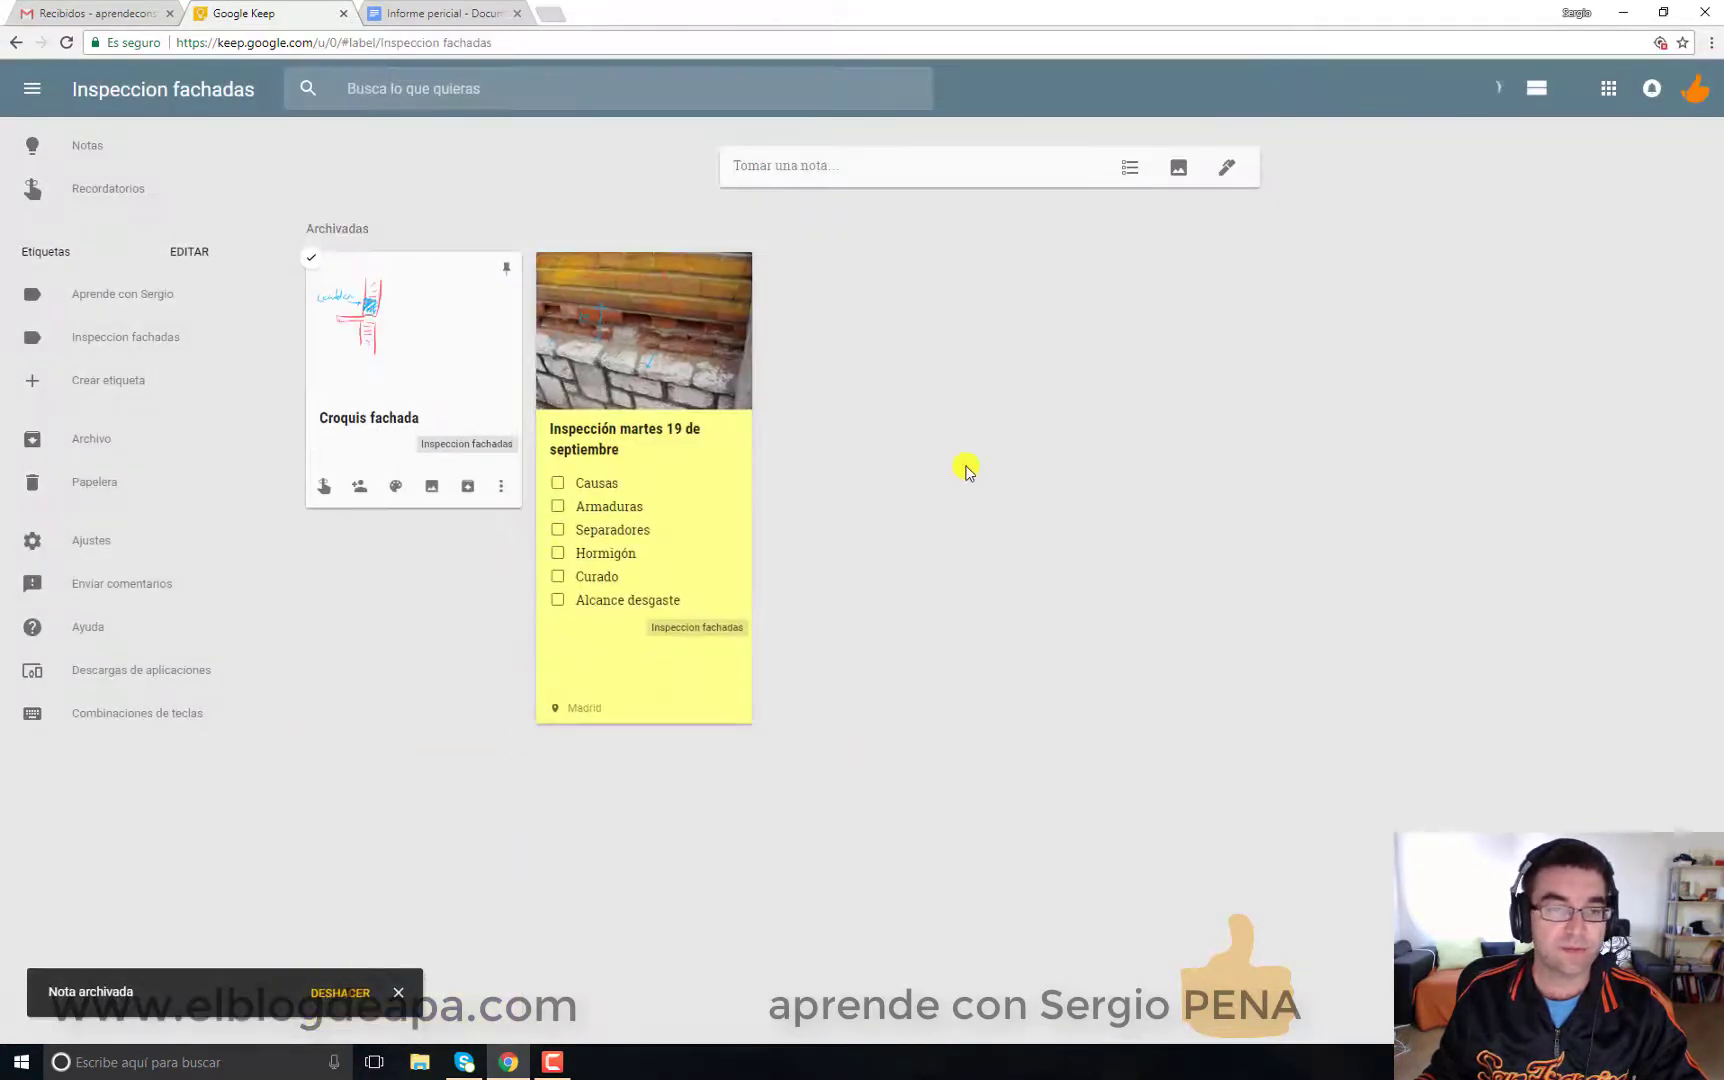
{"action": "left_click", "coordinate": [506, 268]}
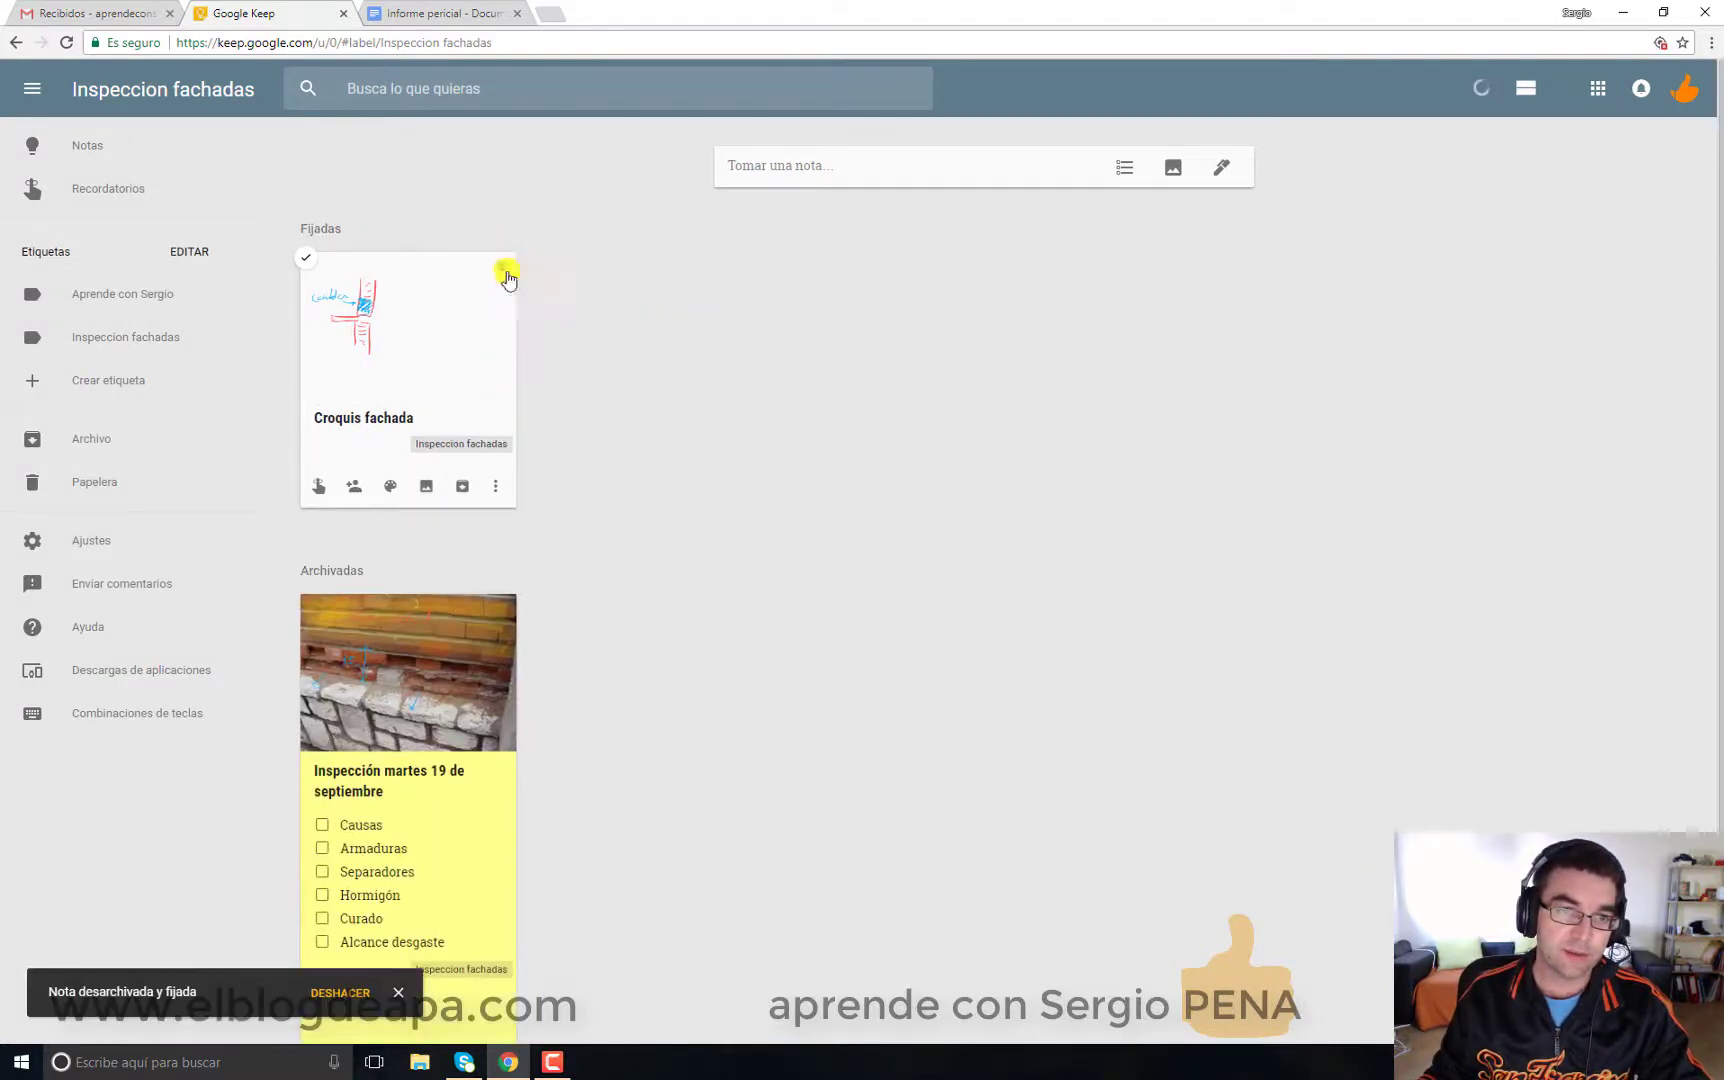
{"action": "left_click", "coordinate": [501, 606]}
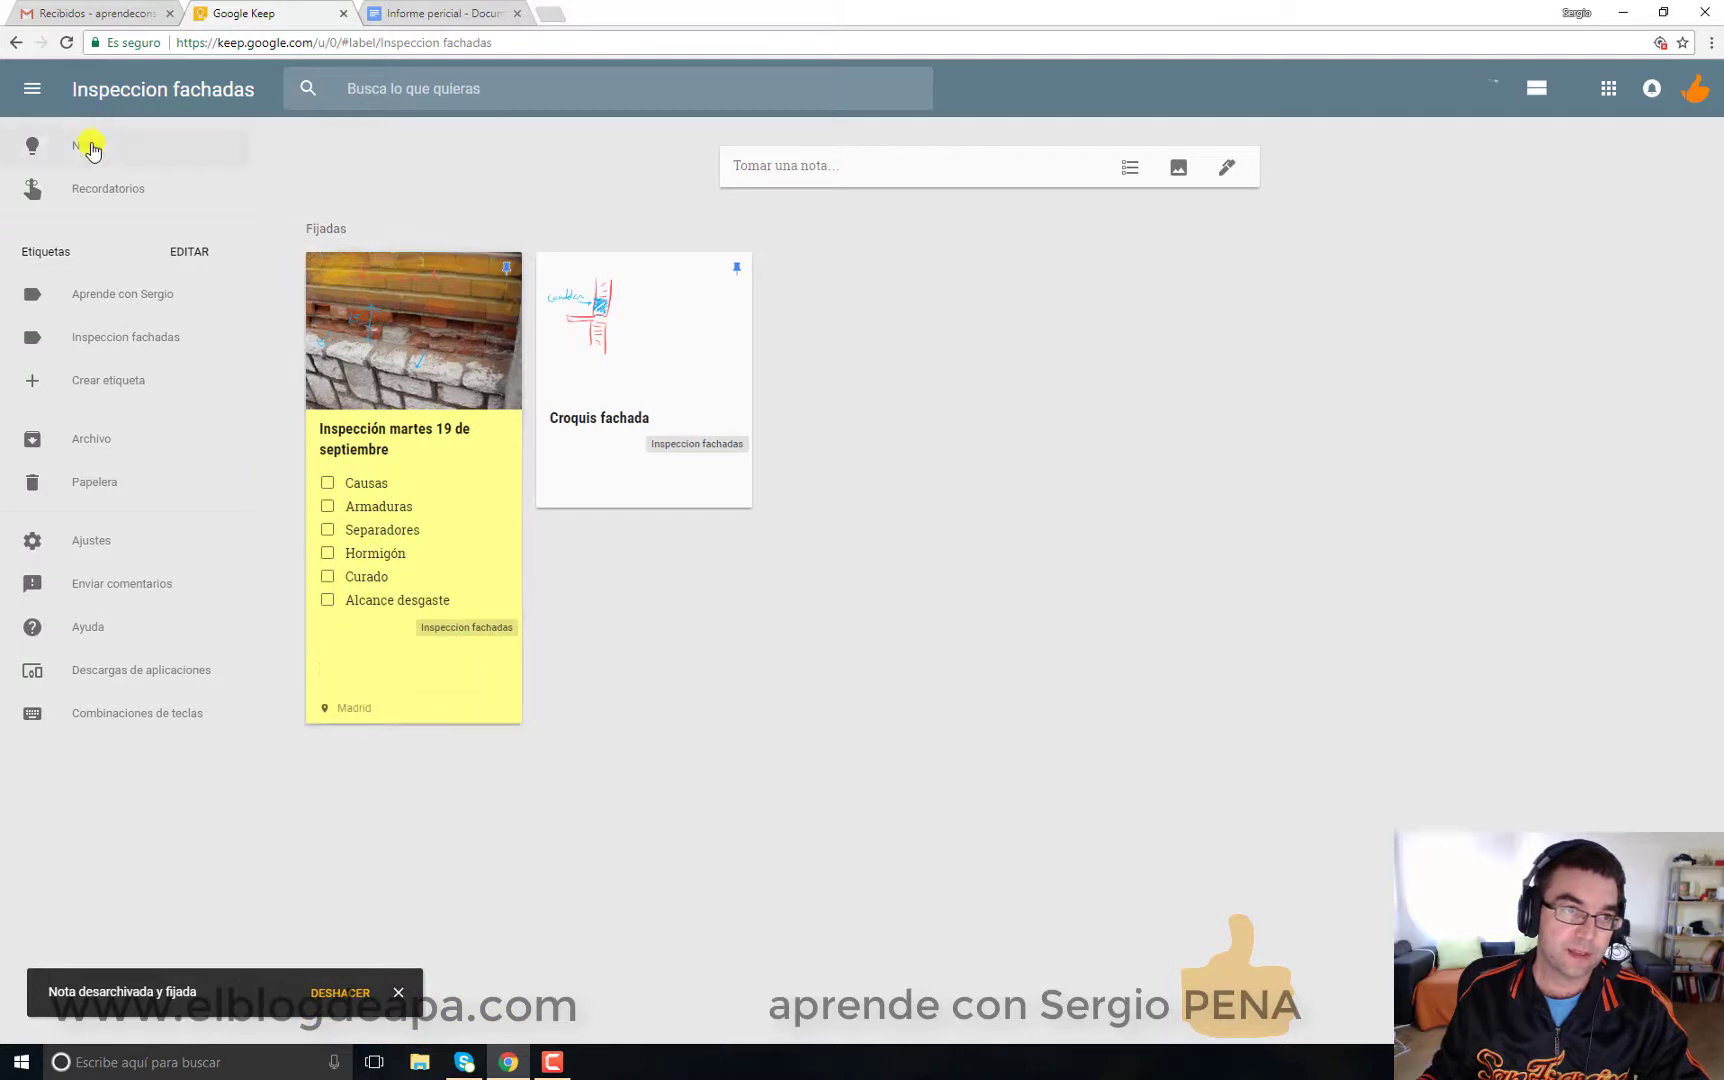
{"action": "left_click", "coordinate": [86, 146]}
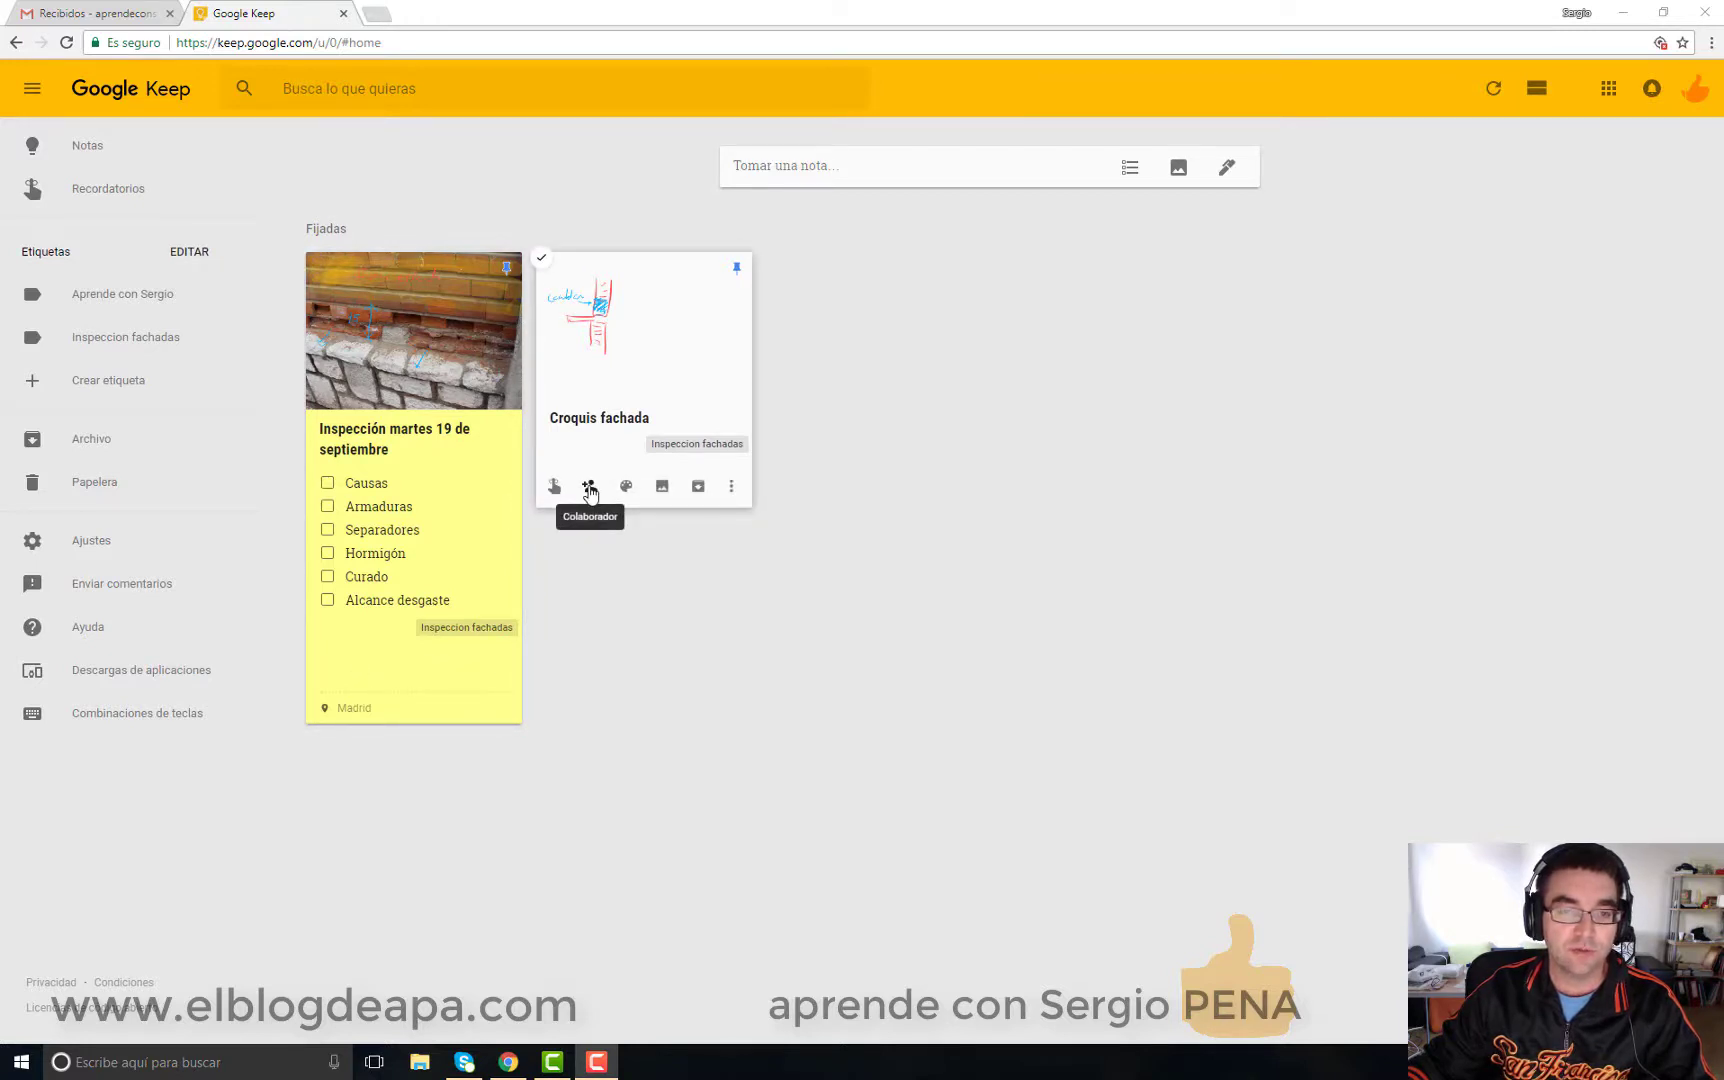
Step: Add a collaborator to Croquis fachada by entering their e-mail address and saving
{"action": "left_click", "coordinate": [589, 488]}
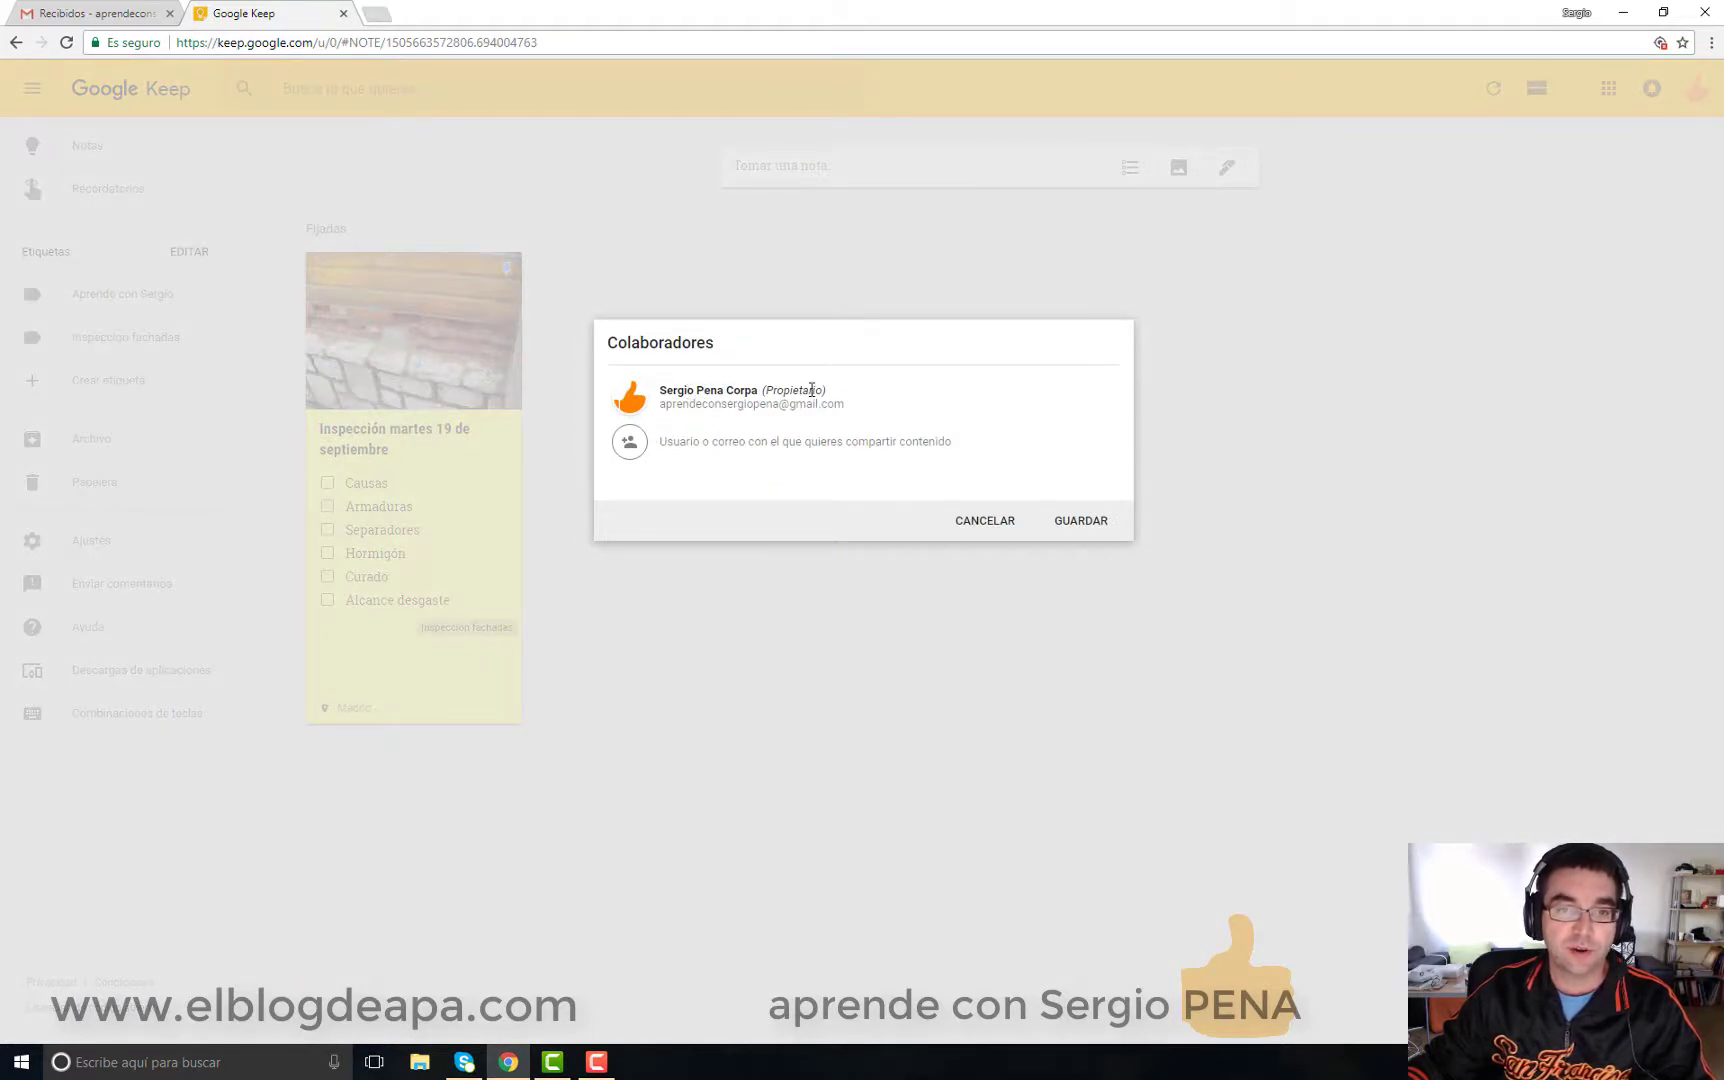
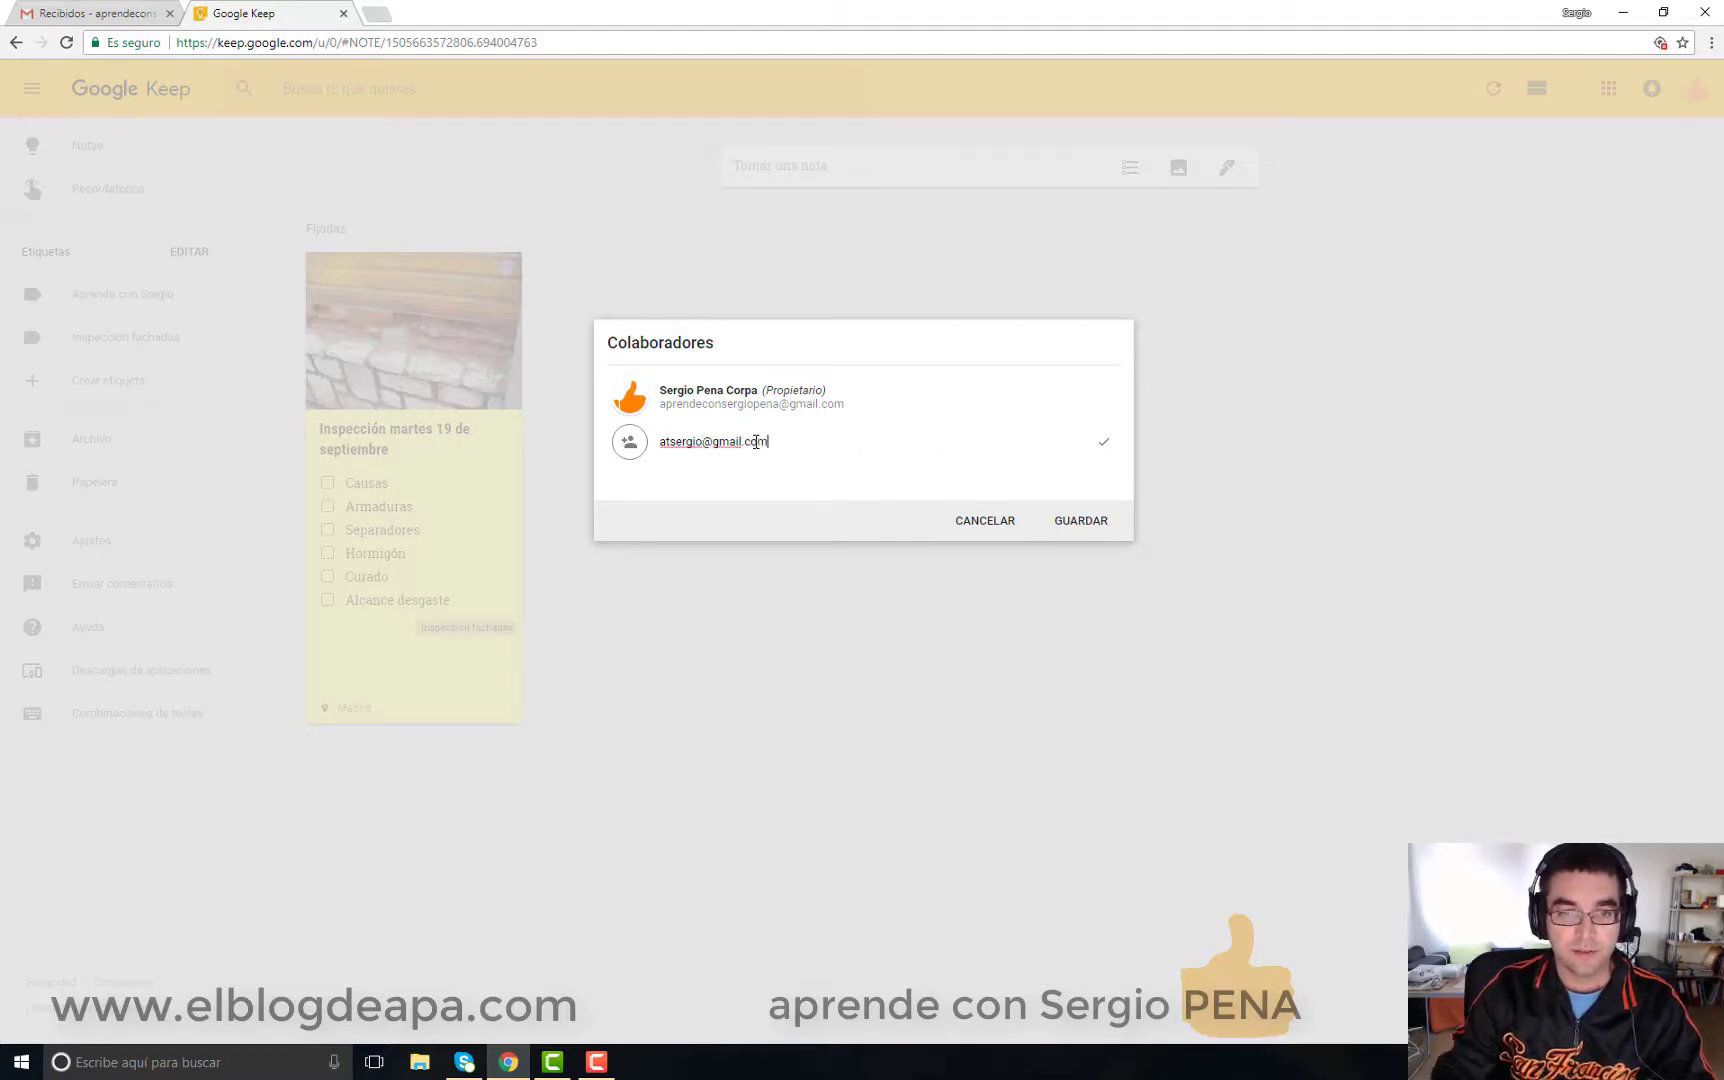
{"action": "left_click", "coordinate": [1074, 520]}
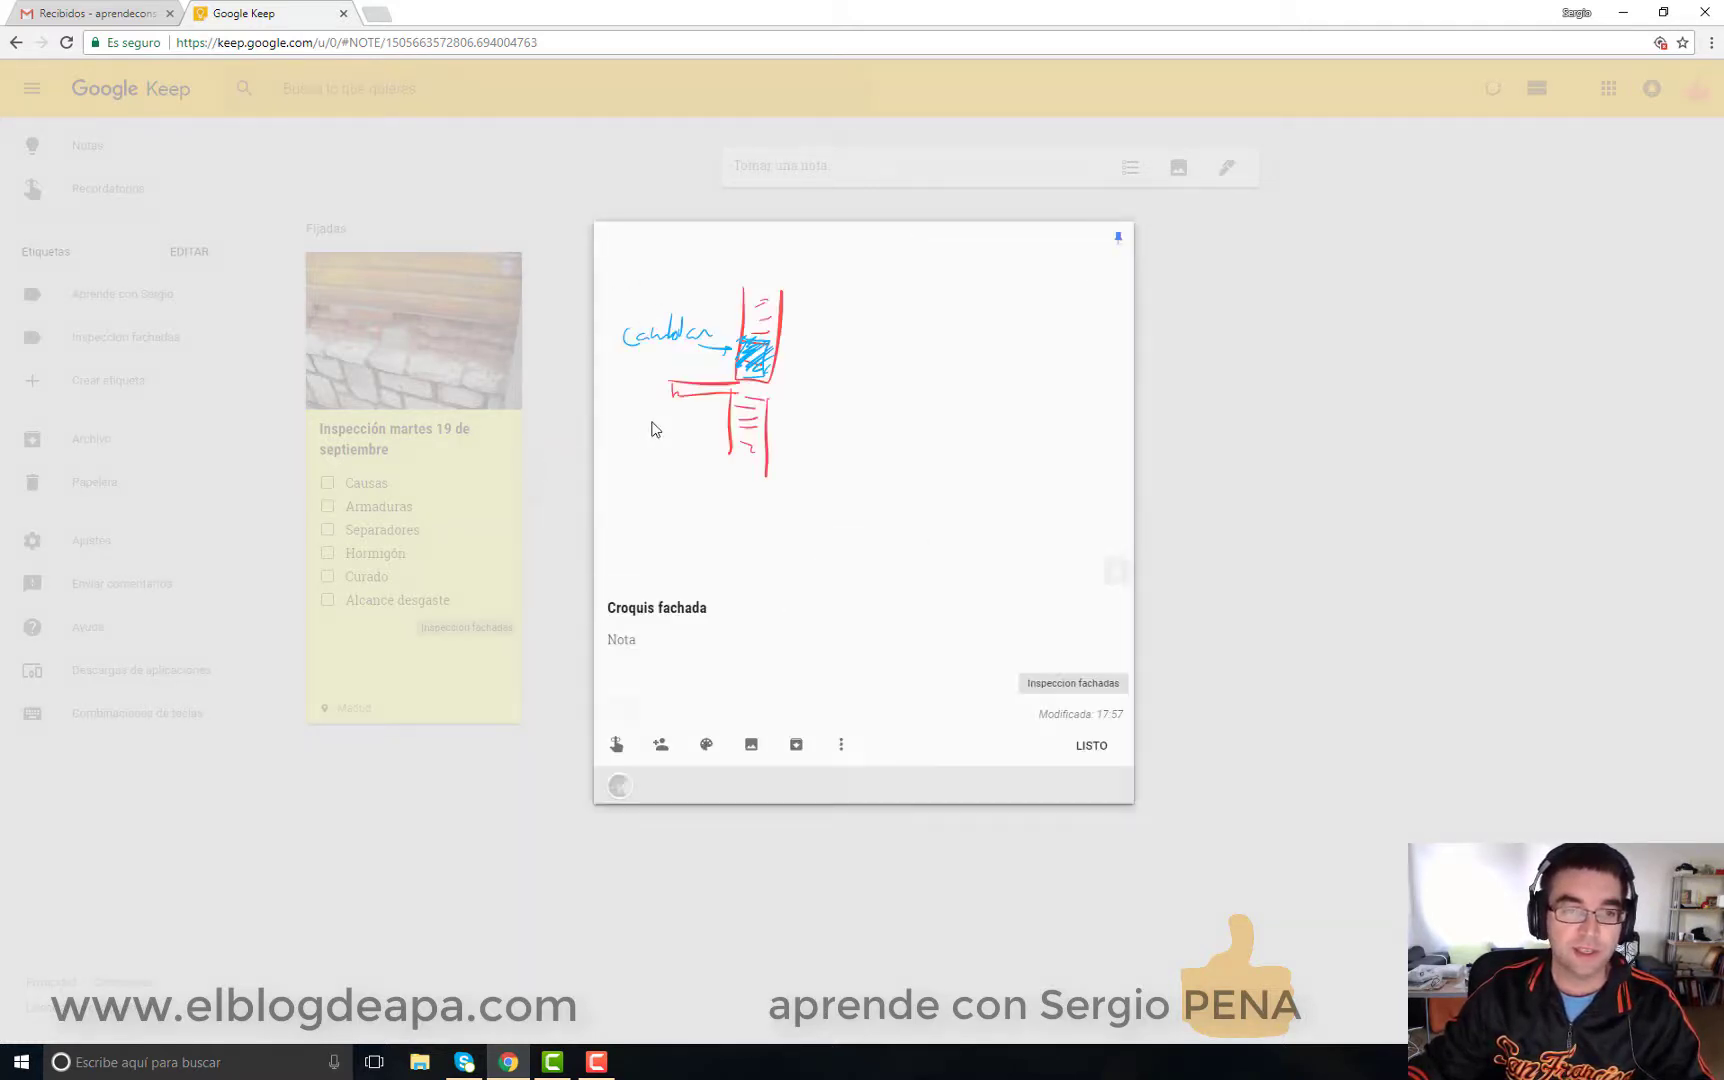
{"action": "mouse_move", "coordinate": [620, 755]}
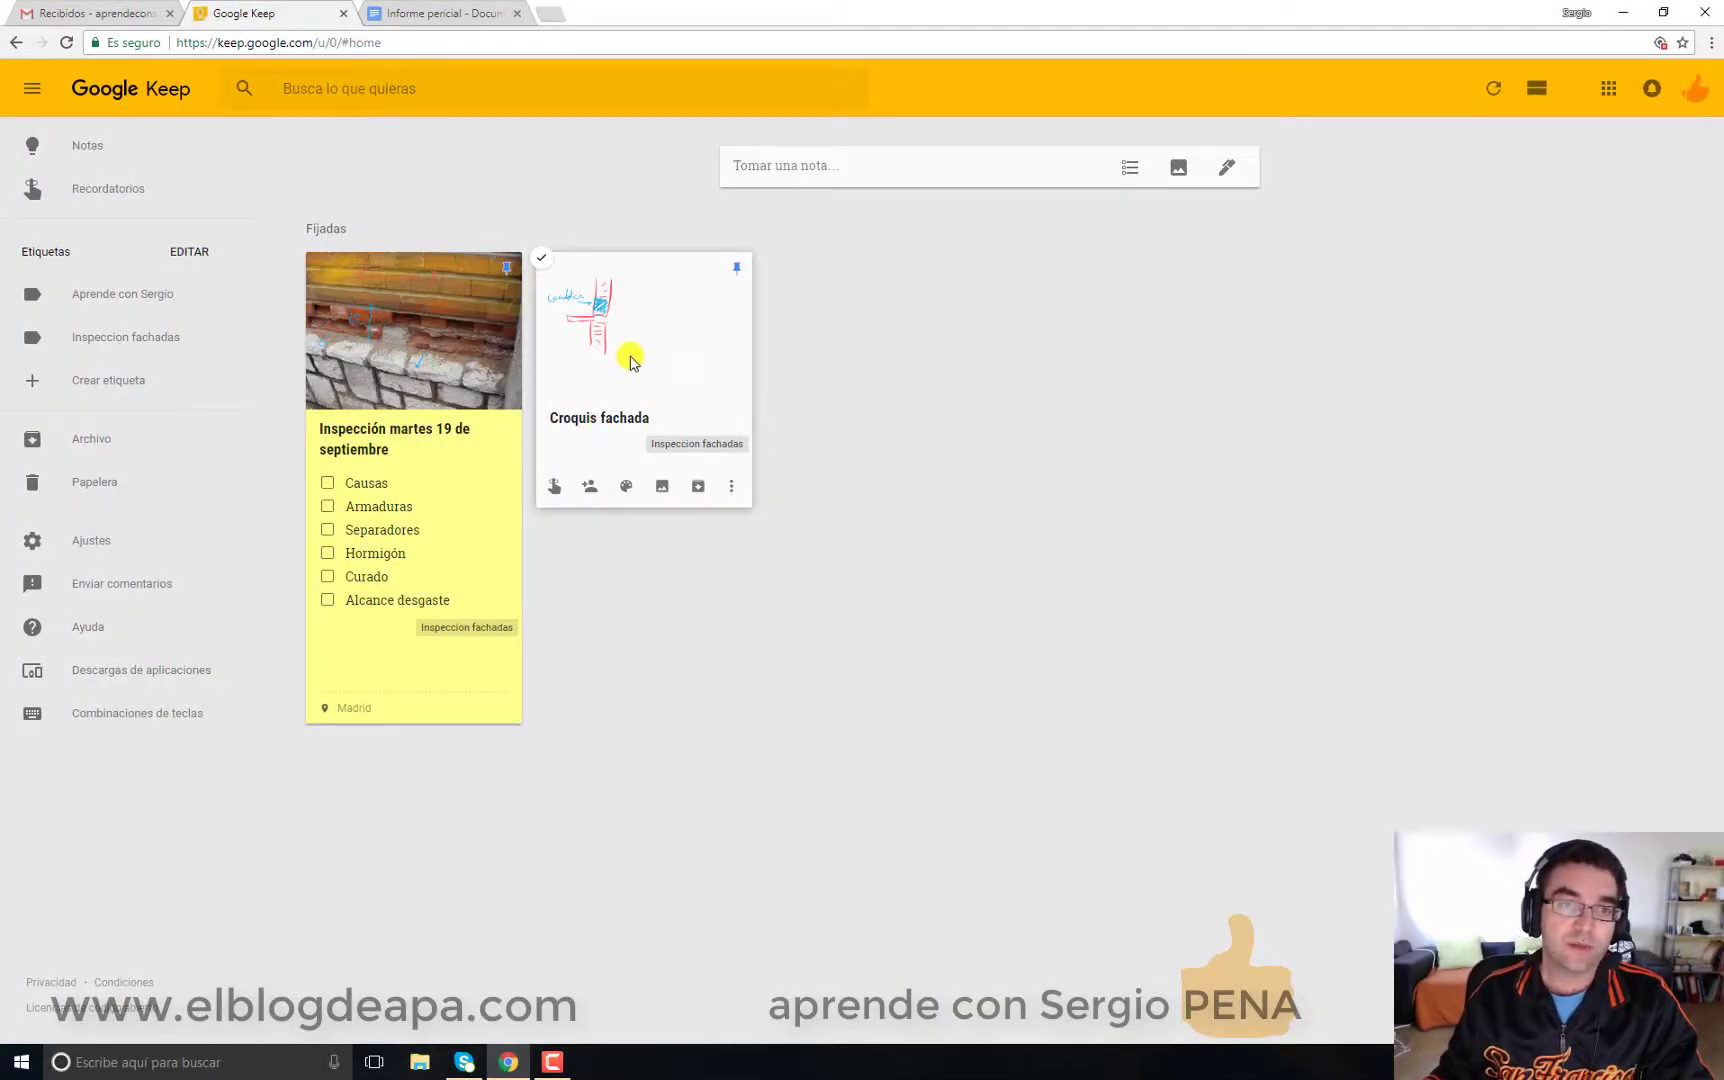
Step: In the Informe pericial doc, insert the Forjado planta 1 photo note from the Keep notepad
{"action": "left_click", "coordinate": [457, 12]}
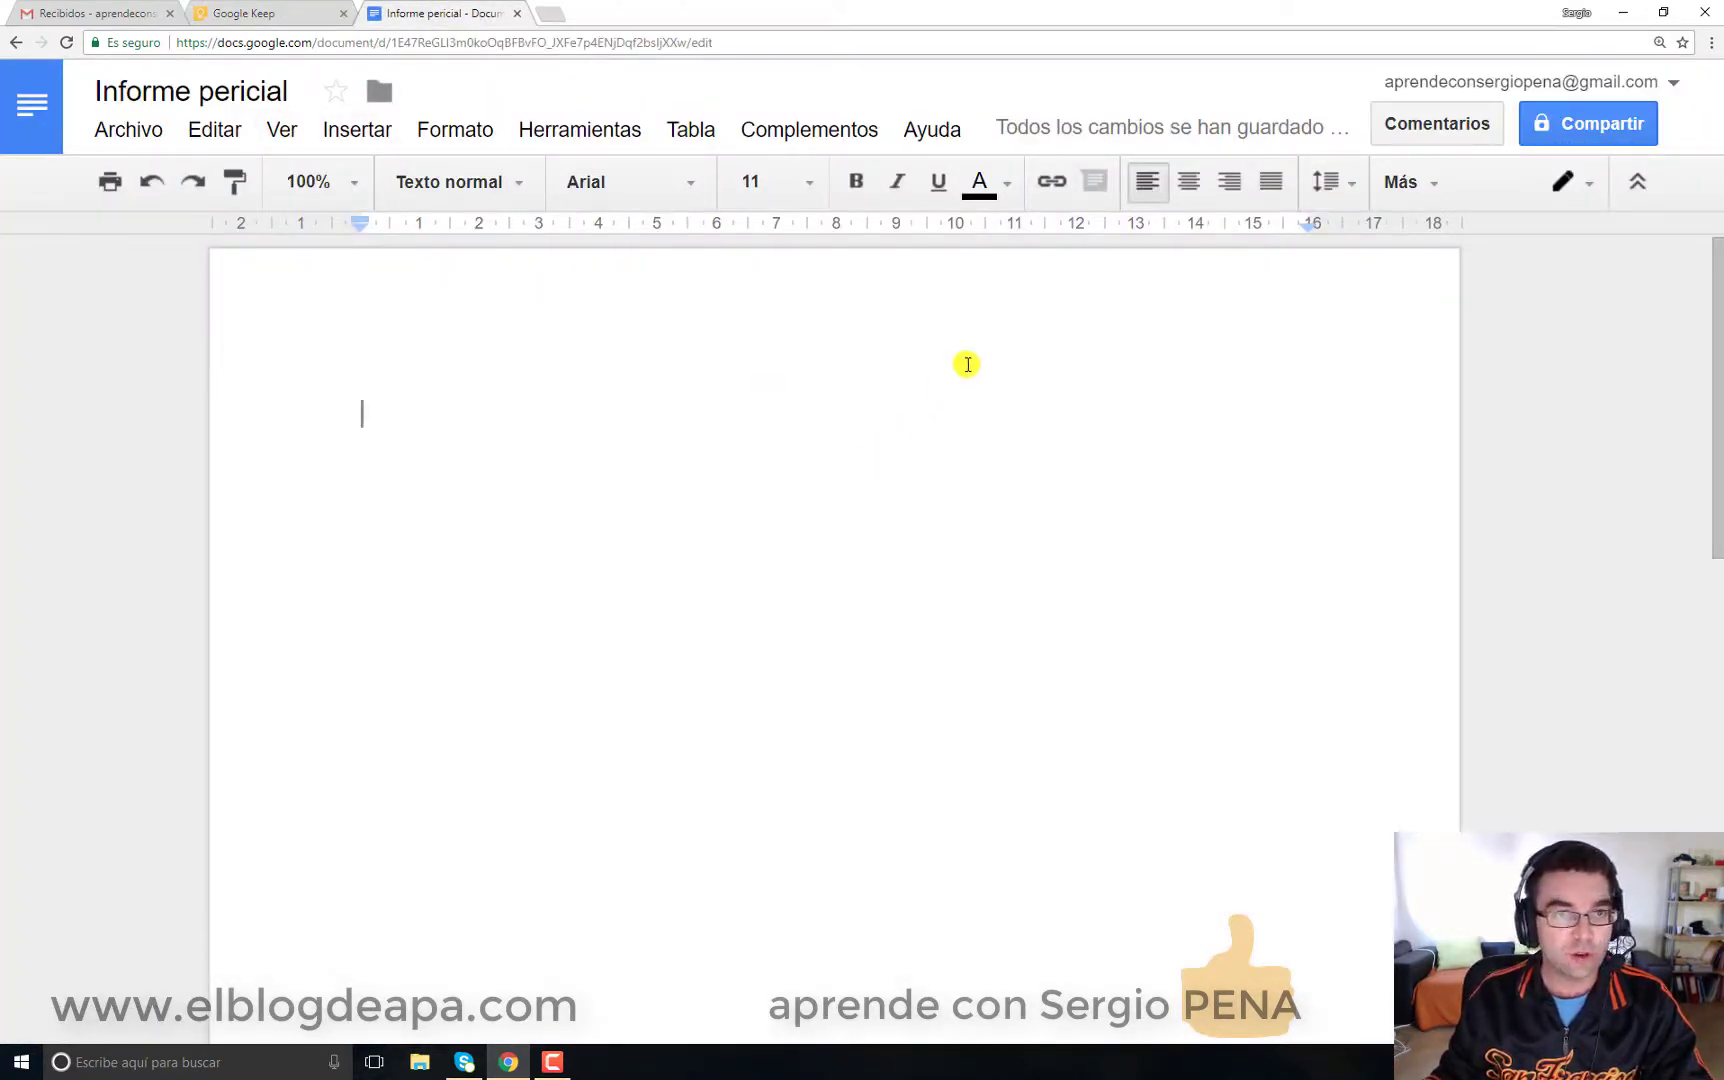
{"action": "left_click", "coordinate": [563, 128]}
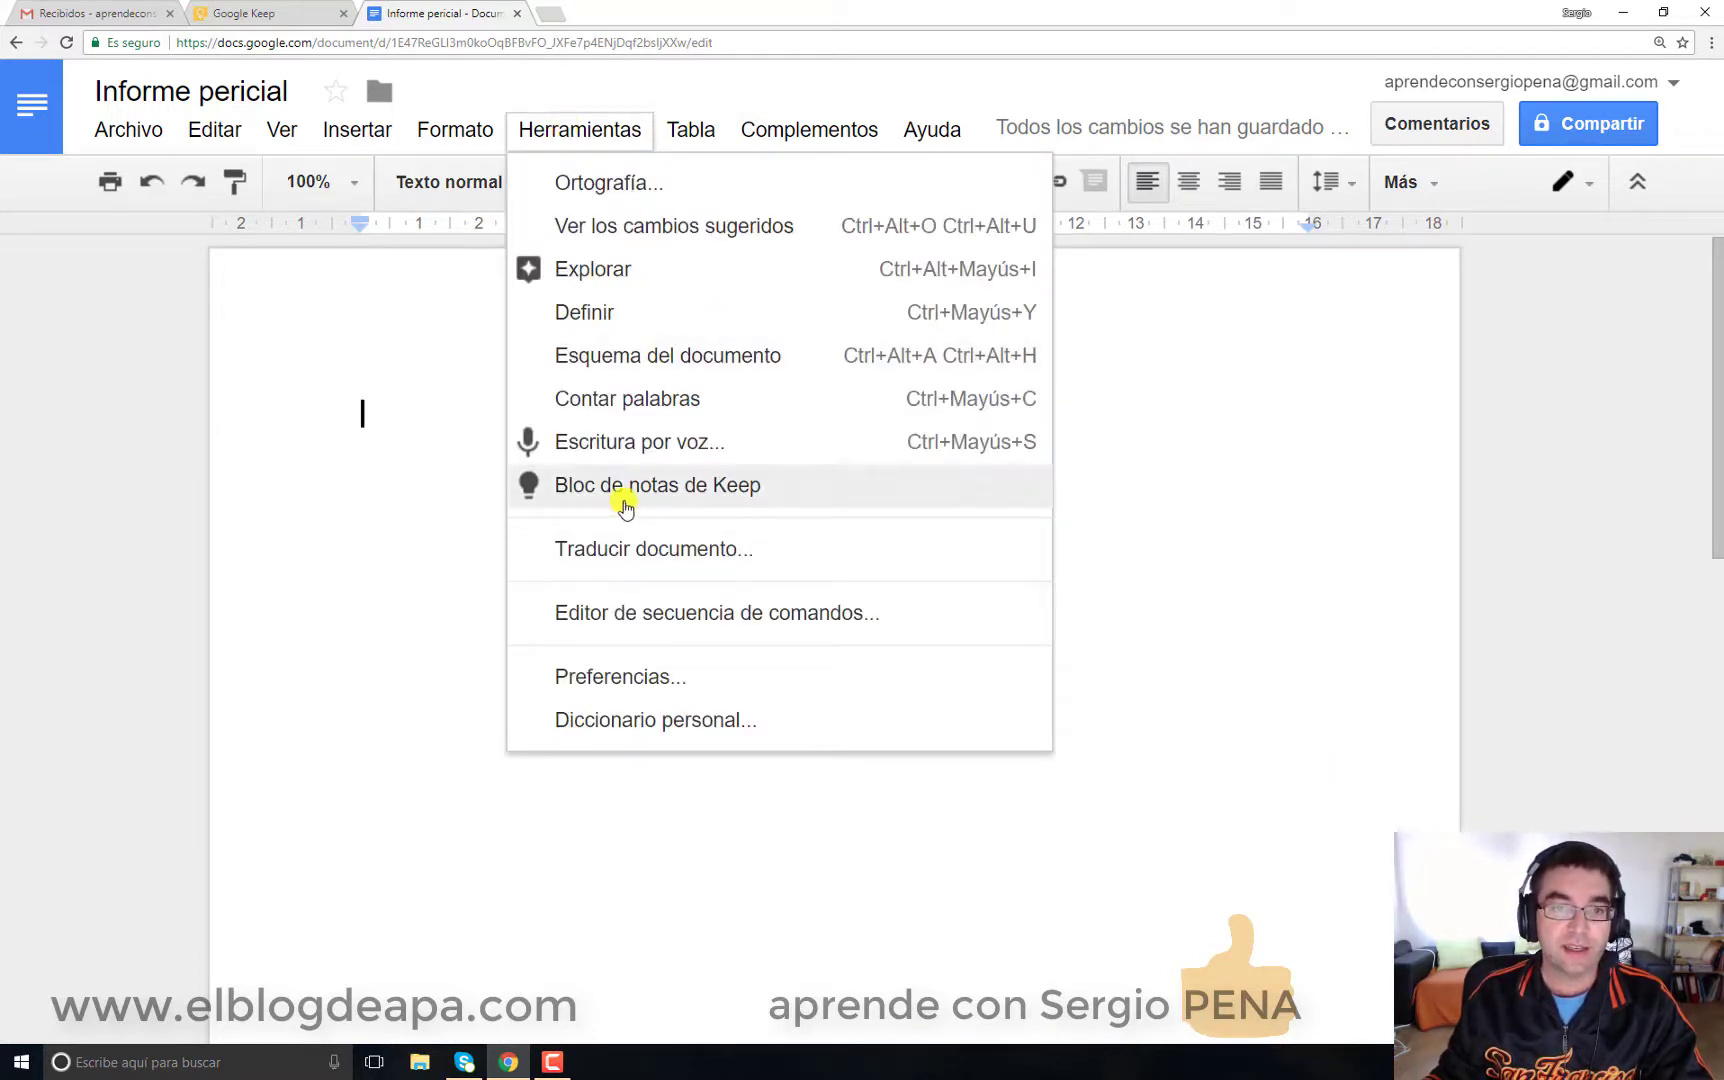
{"action": "left_click", "coordinate": [697, 492]}
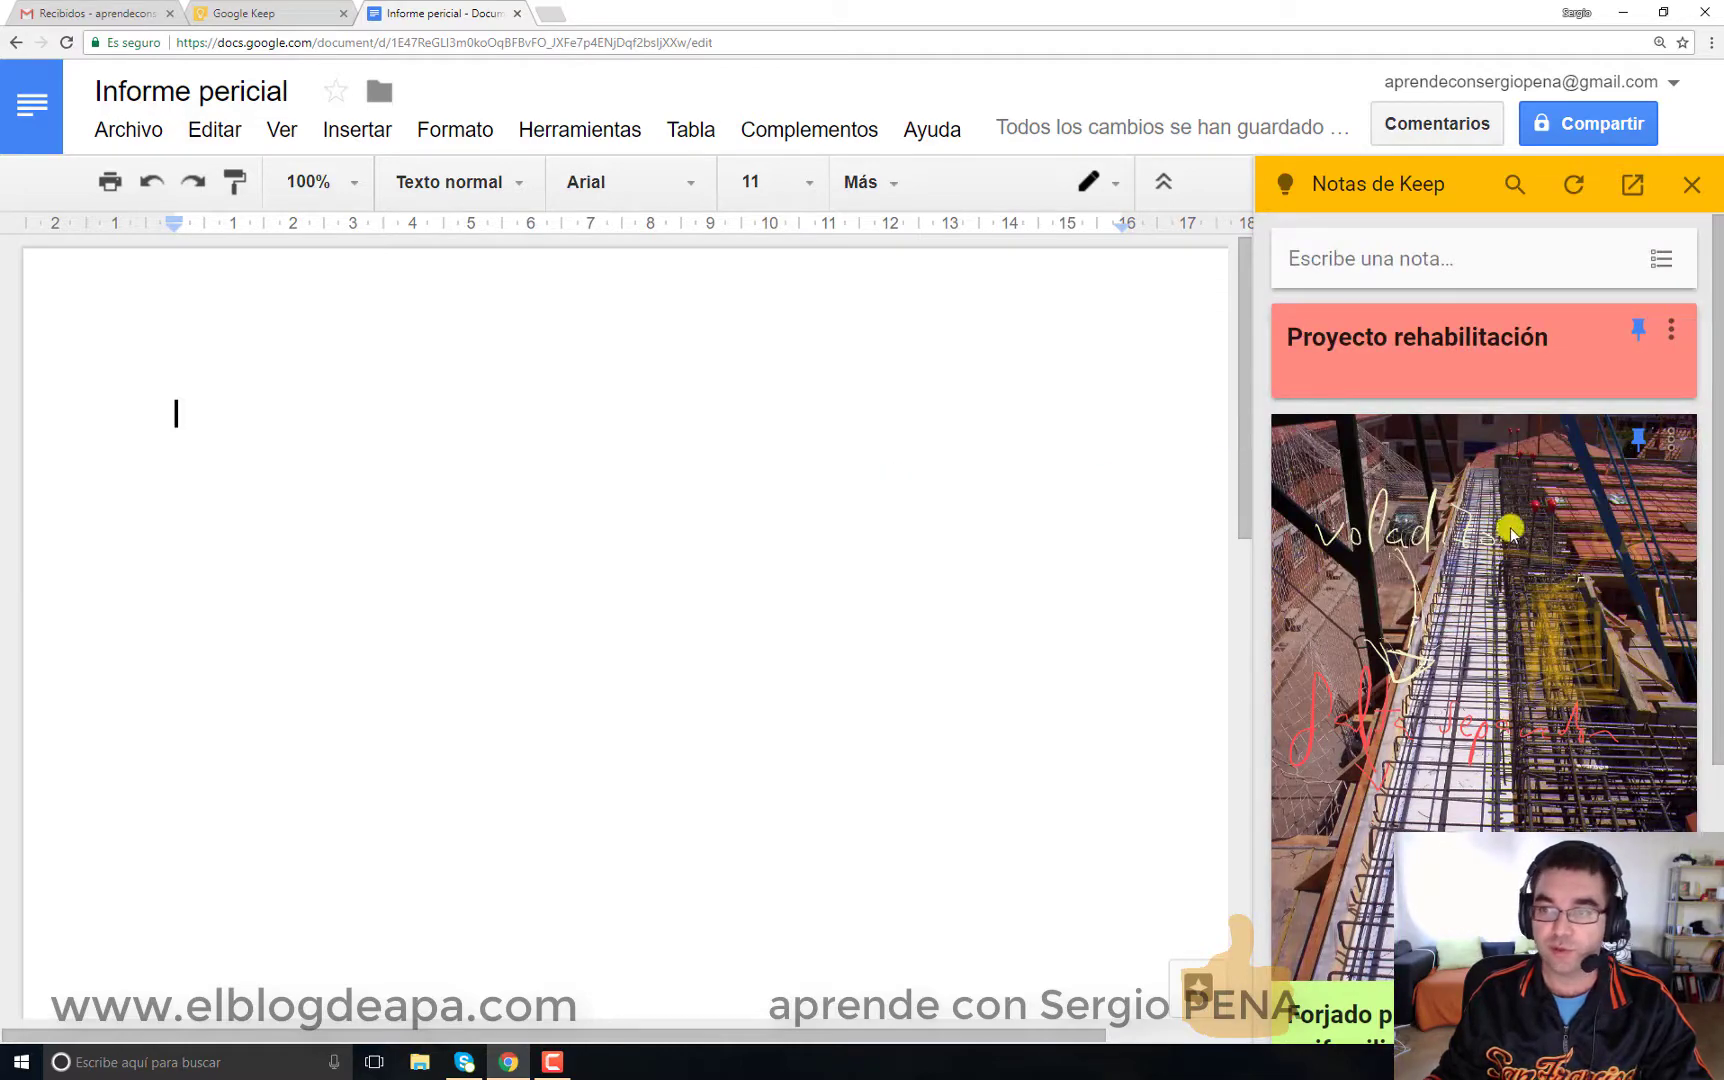
{"action": "left_click_drag", "start_coordinate": [1510, 532], "coordinate": [655, 547]}
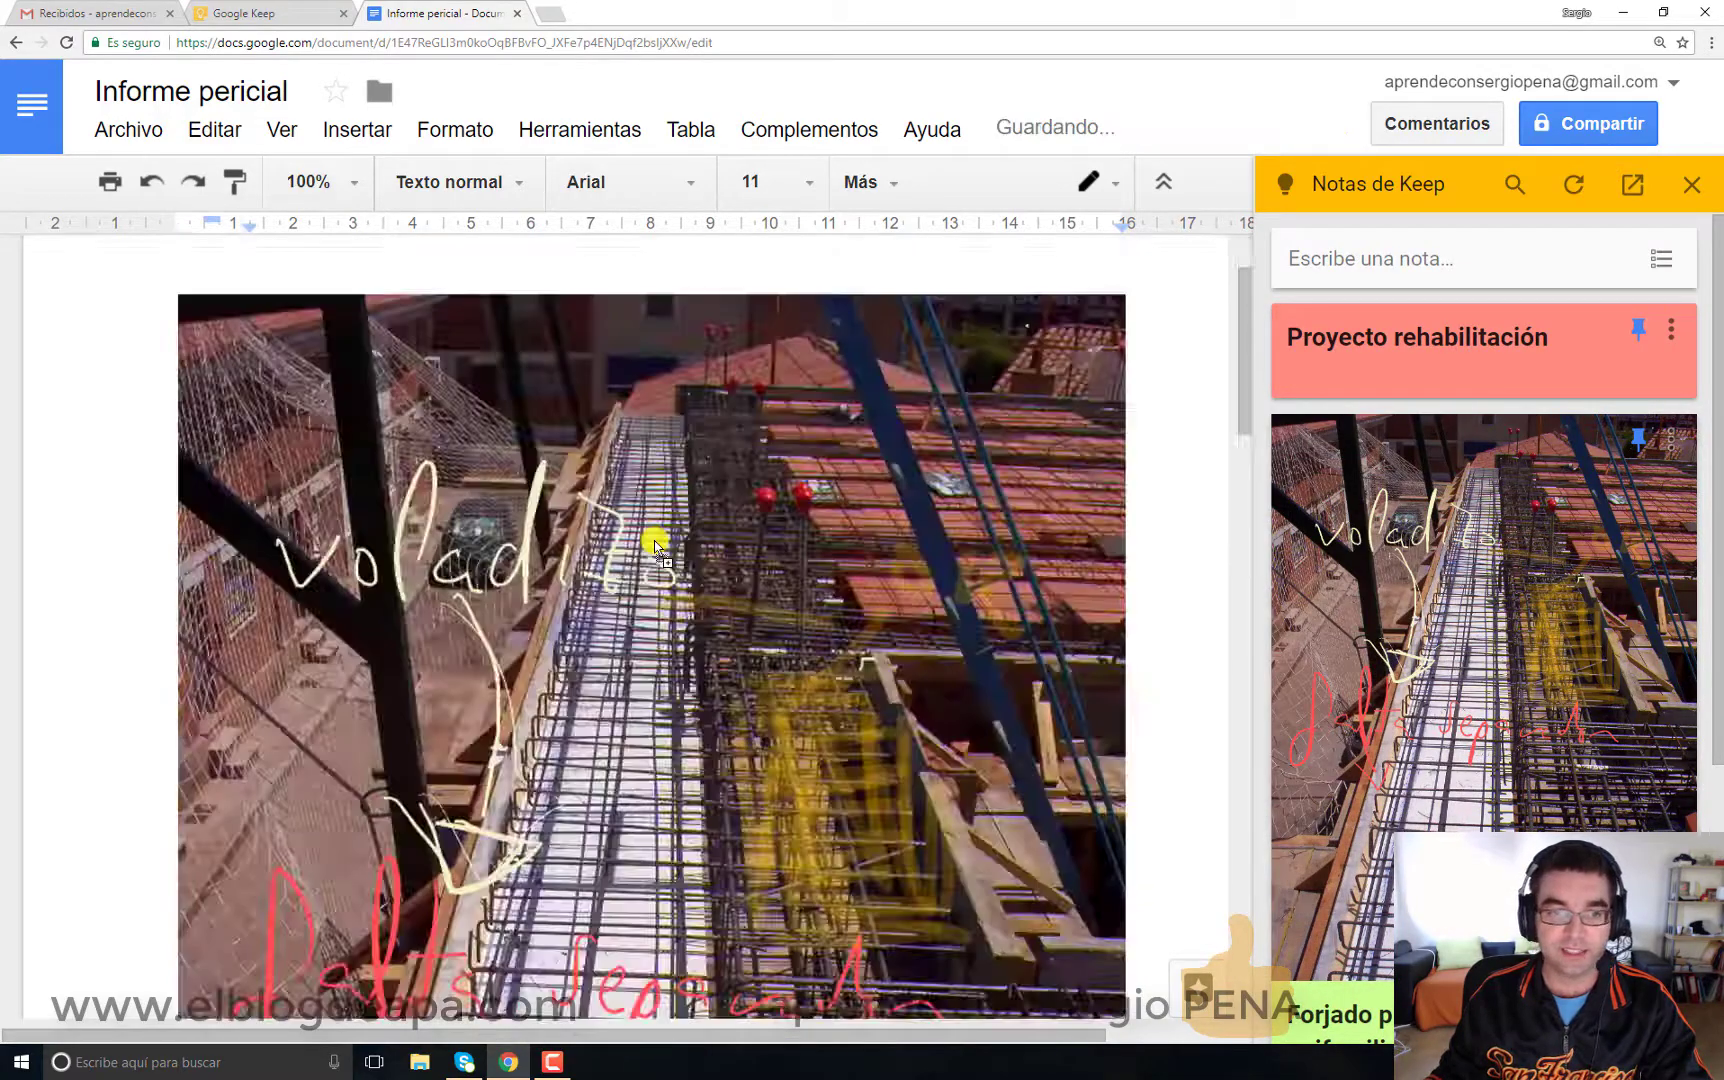
Step: Check the inserted note in the report, close the Keep panel and return to Google Keep
{"action": "scroll", "coordinate": [668, 568], "scroll_direction": "up", "scroll_amount": 6}
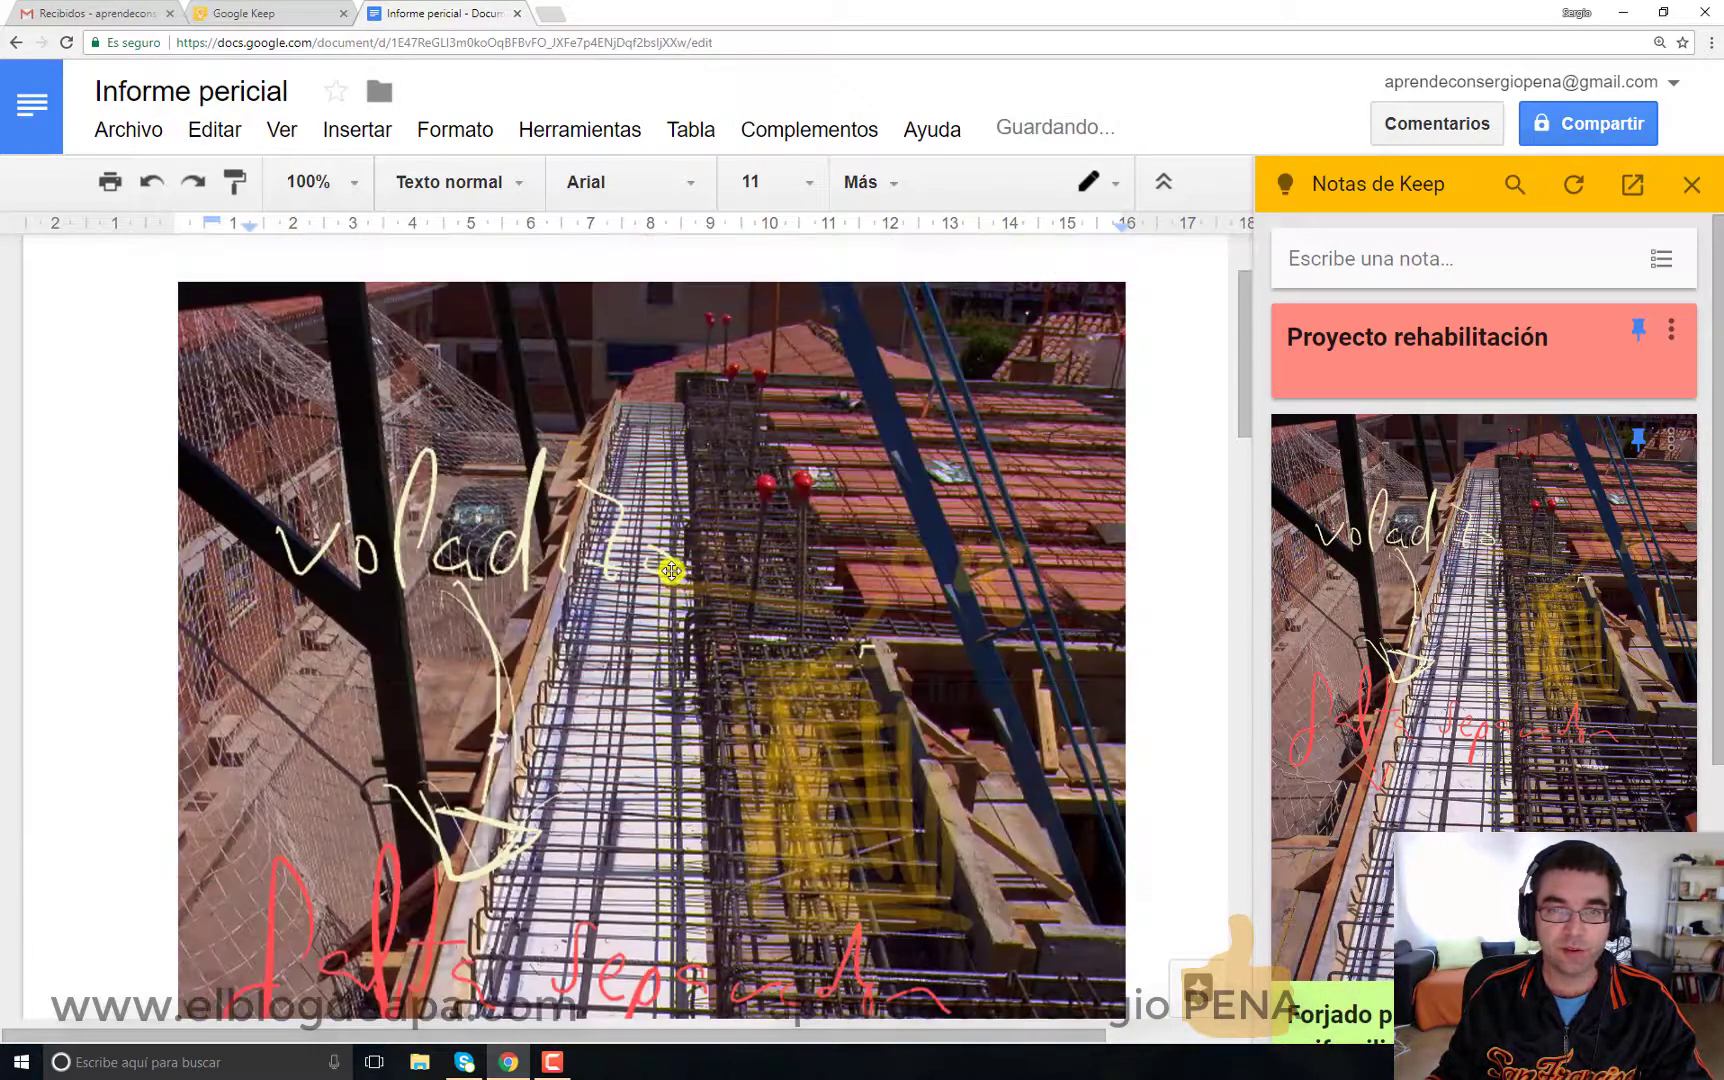
{"action": "scroll", "coordinate": [671, 571], "scroll_direction": "down", "scroll_amount": 8}
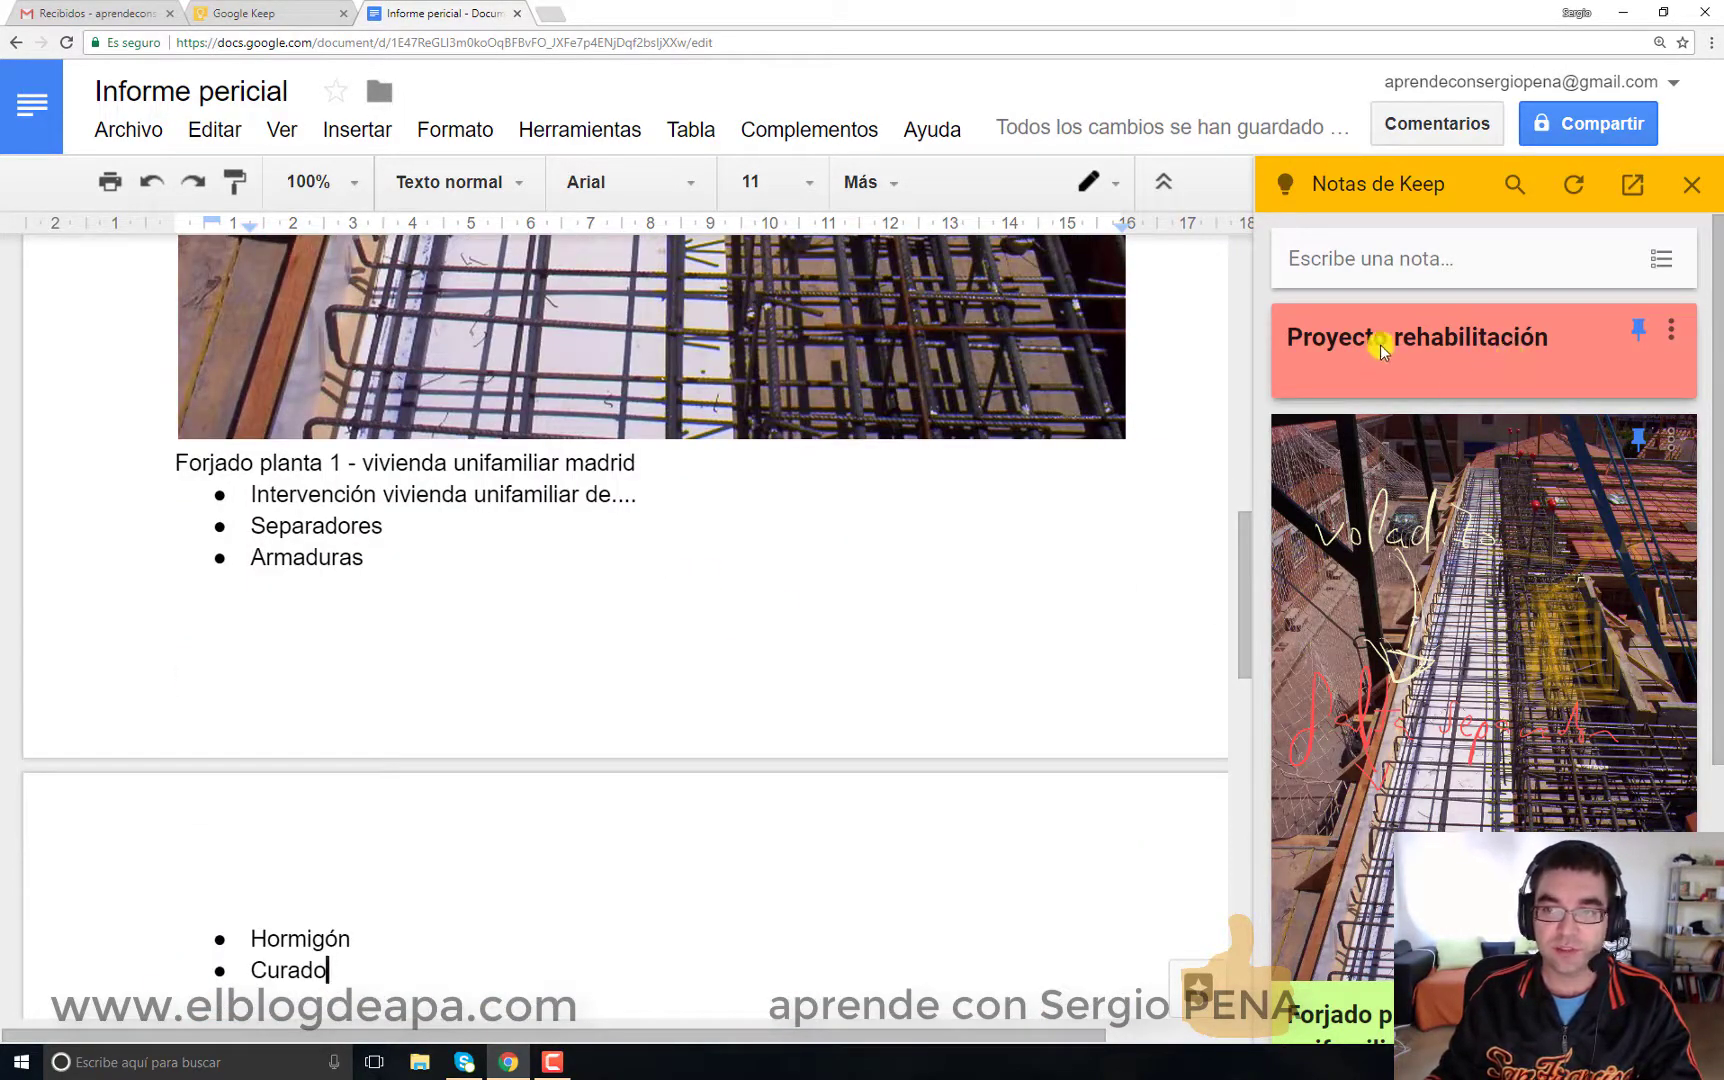
{"action": "scroll", "coordinate": [1410, 330], "scroll_direction": "down", "scroll_amount": 5}
{"action": "scroll", "coordinate": [1416, 422], "scroll_direction": "up", "scroll_amount": 5}
{"action": "scroll", "coordinate": [1481, 634], "scroll_direction": "down", "scroll_amount": 5}
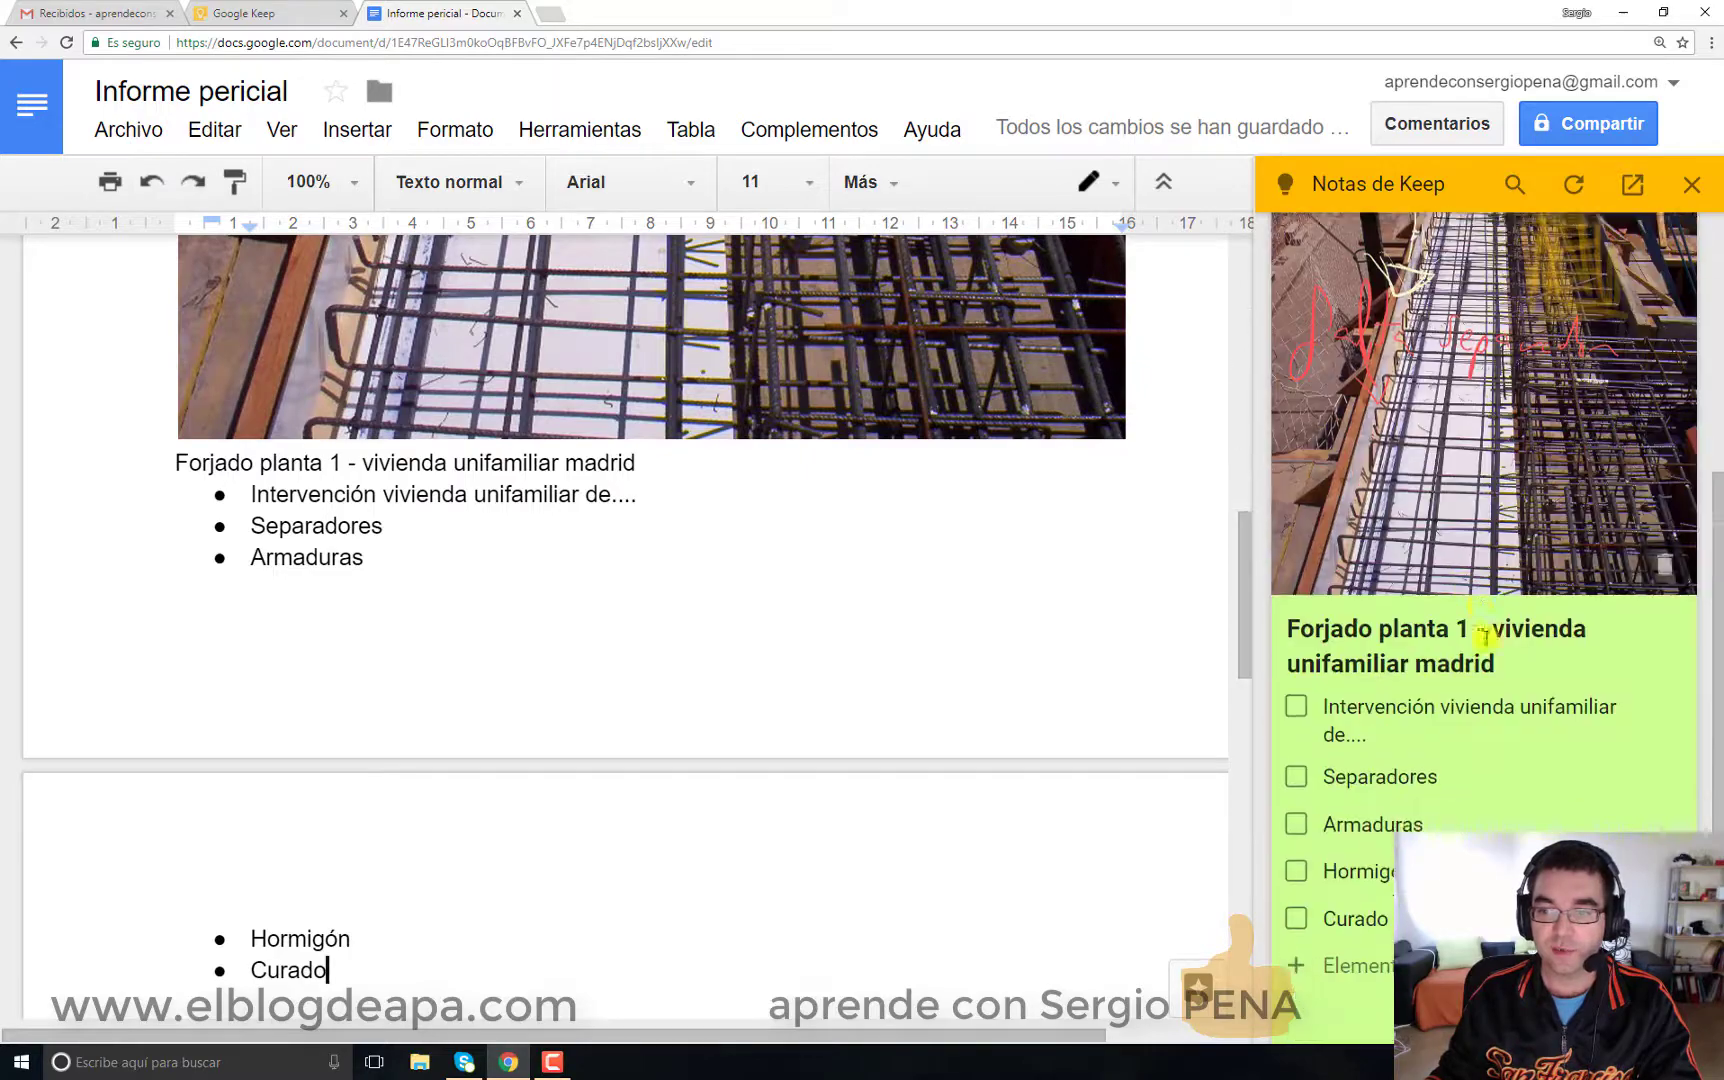
{"action": "scroll", "coordinate": [1482, 652], "scroll_direction": "up", "scroll_amount": 5}
{"action": "scroll", "coordinate": [739, 696], "scroll_direction": "up", "scroll_amount": 10}
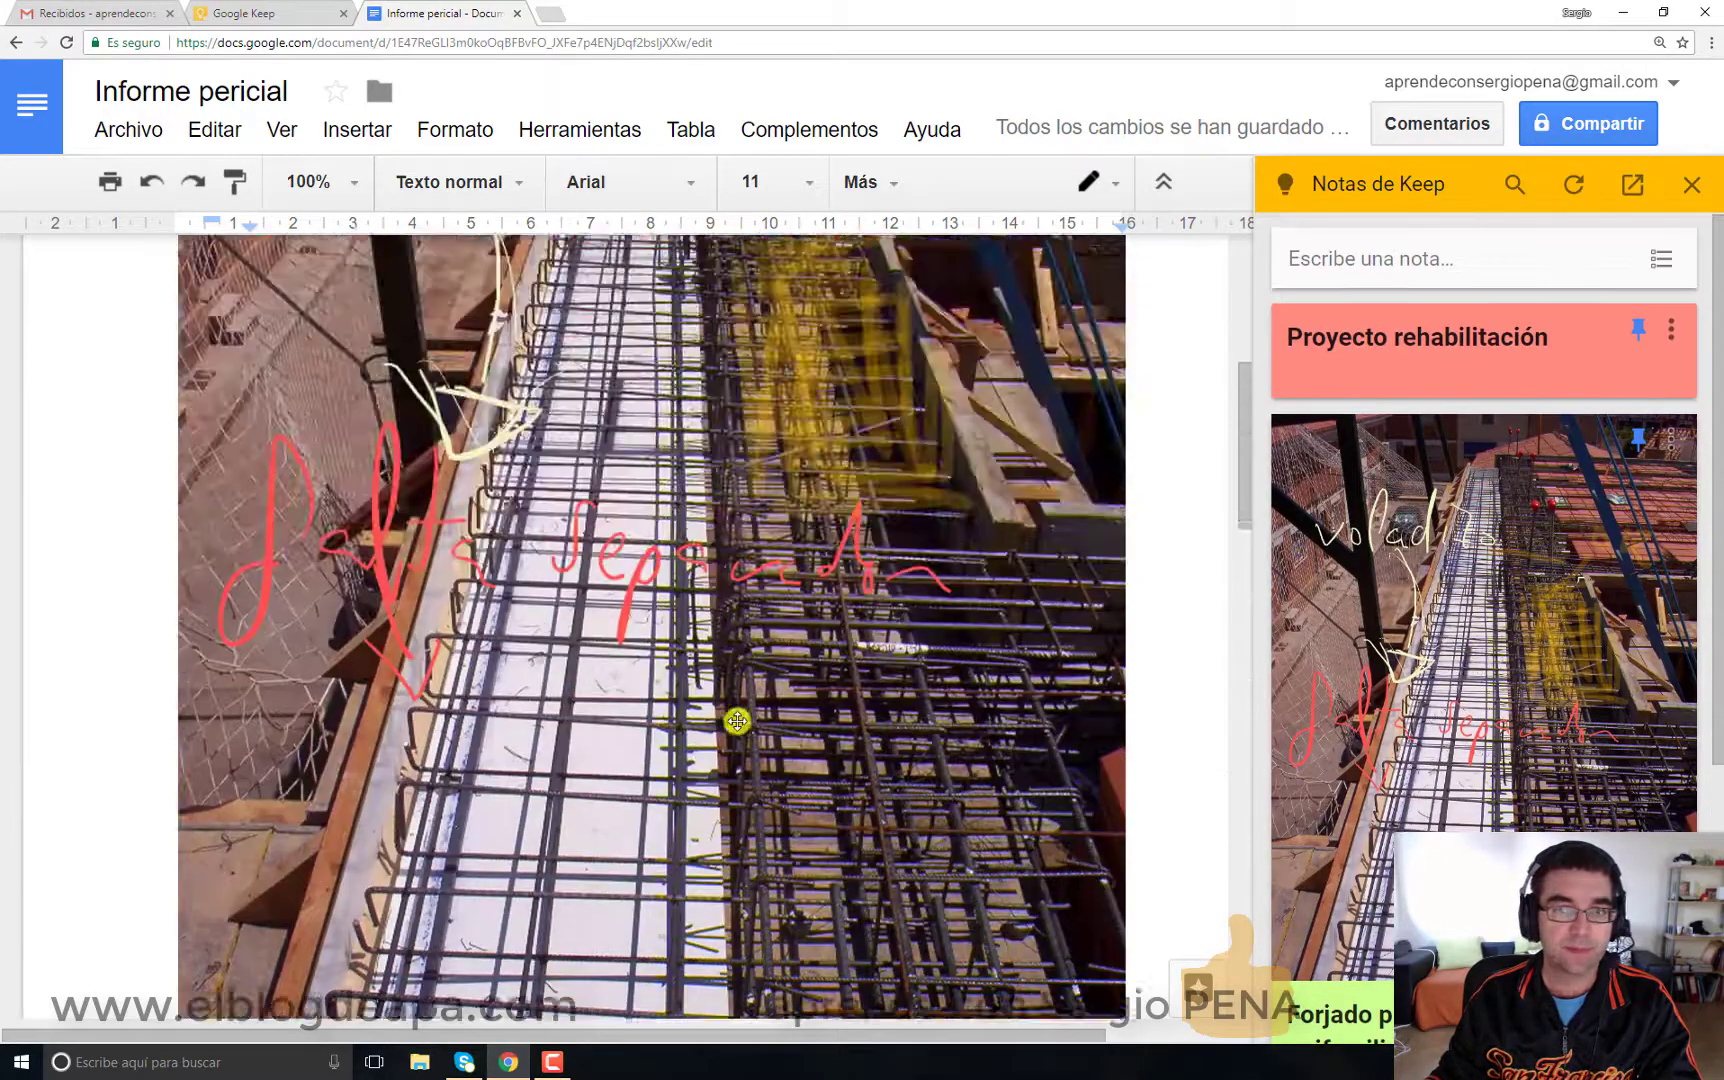
{"action": "scroll", "coordinate": [850, 540], "scroll_direction": "up", "scroll_amount": 2}
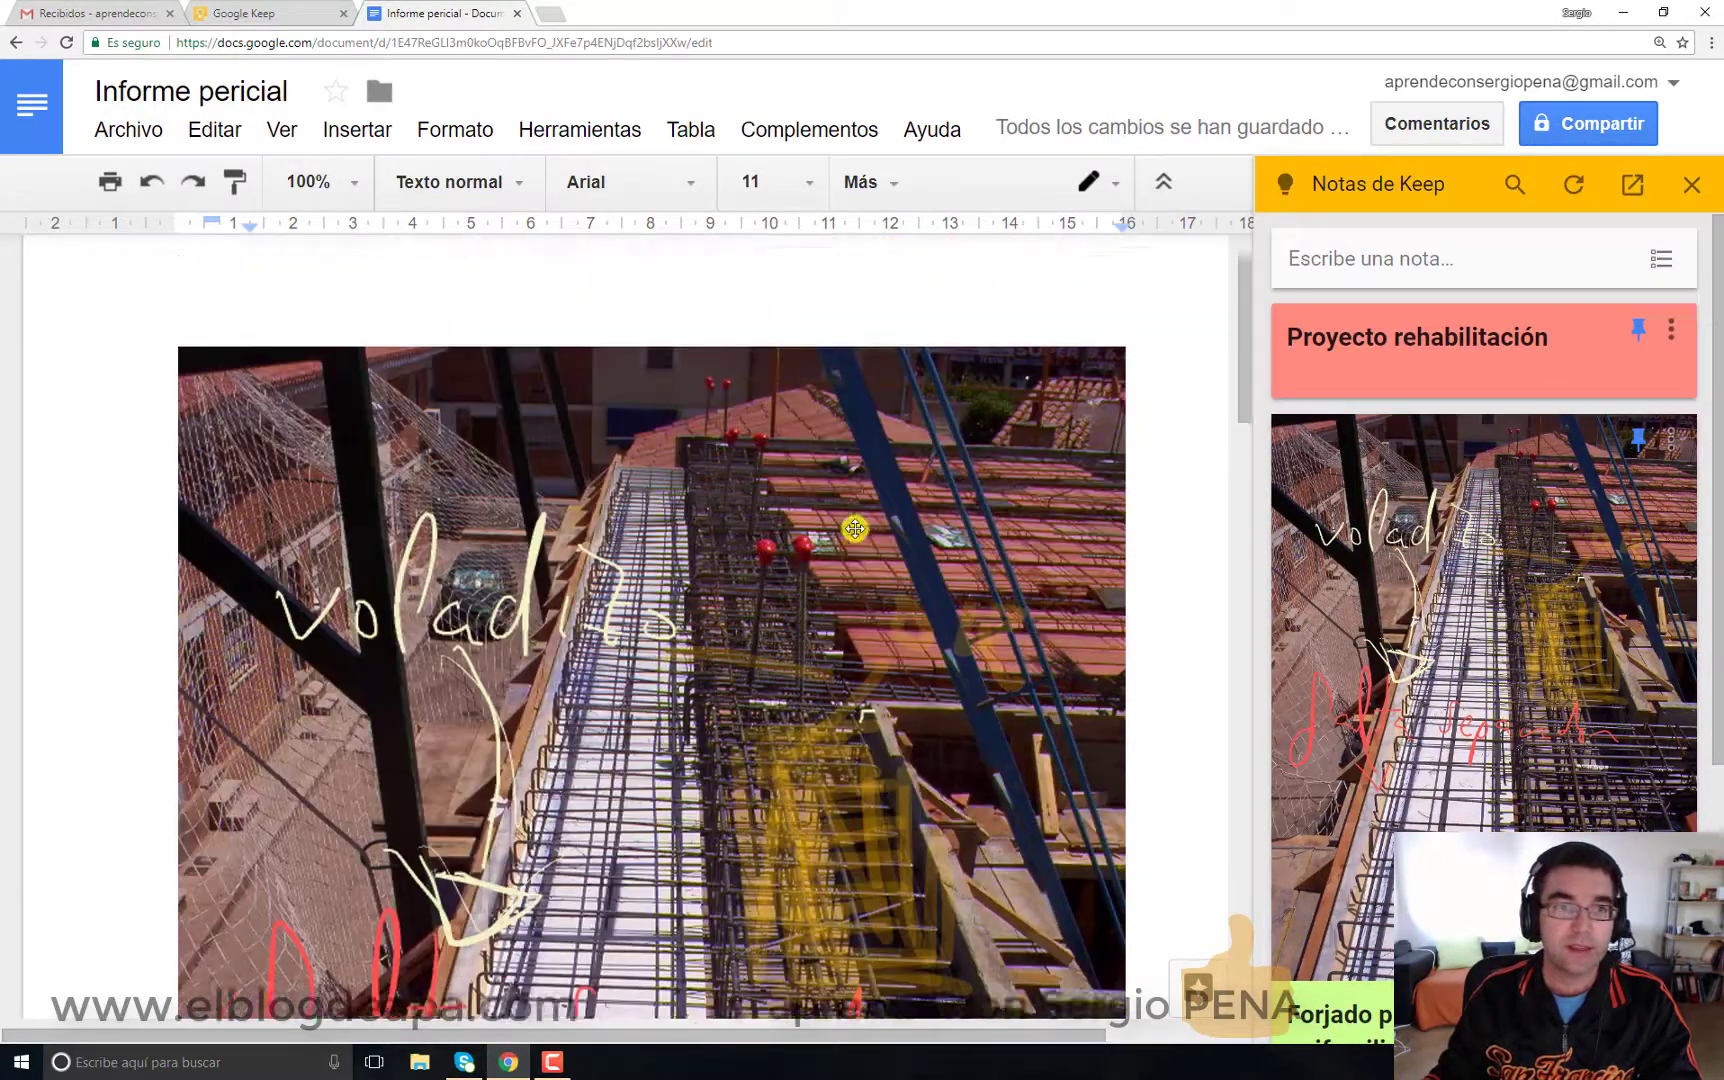
{"action": "left_click", "coordinate": [1691, 184]}
{"action": "left_click", "coordinate": [325, 13]}
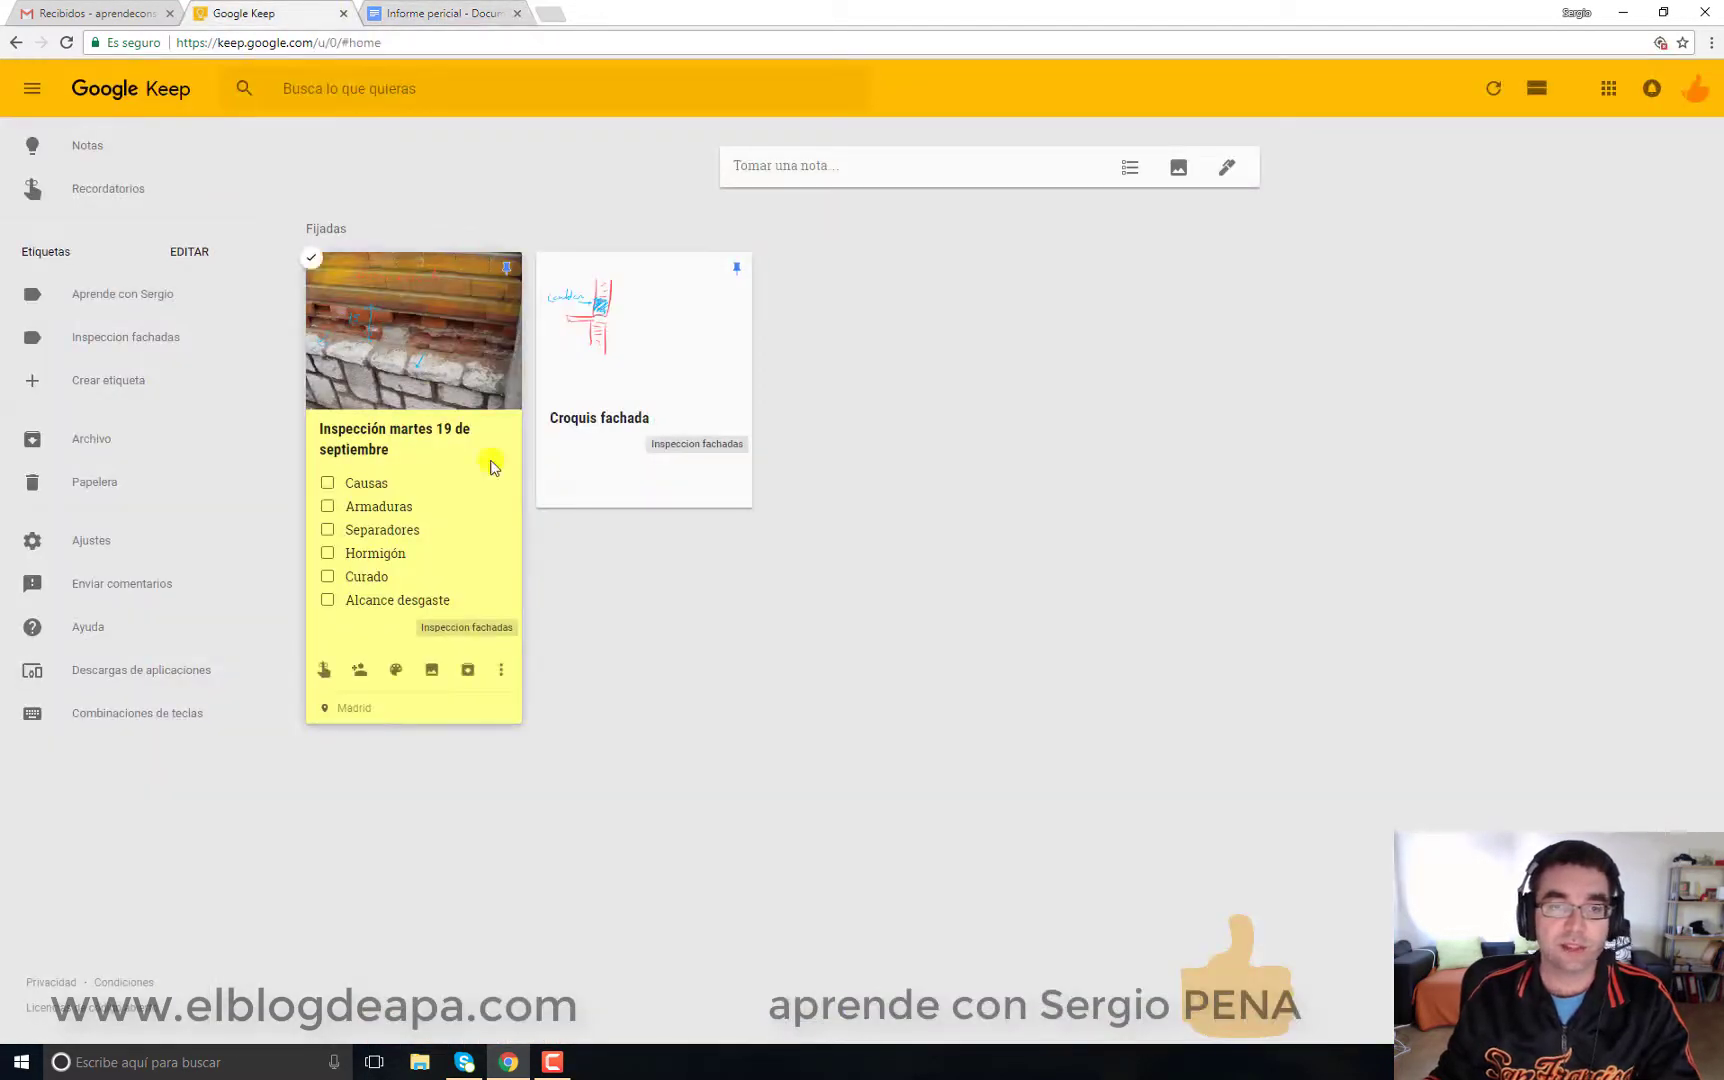